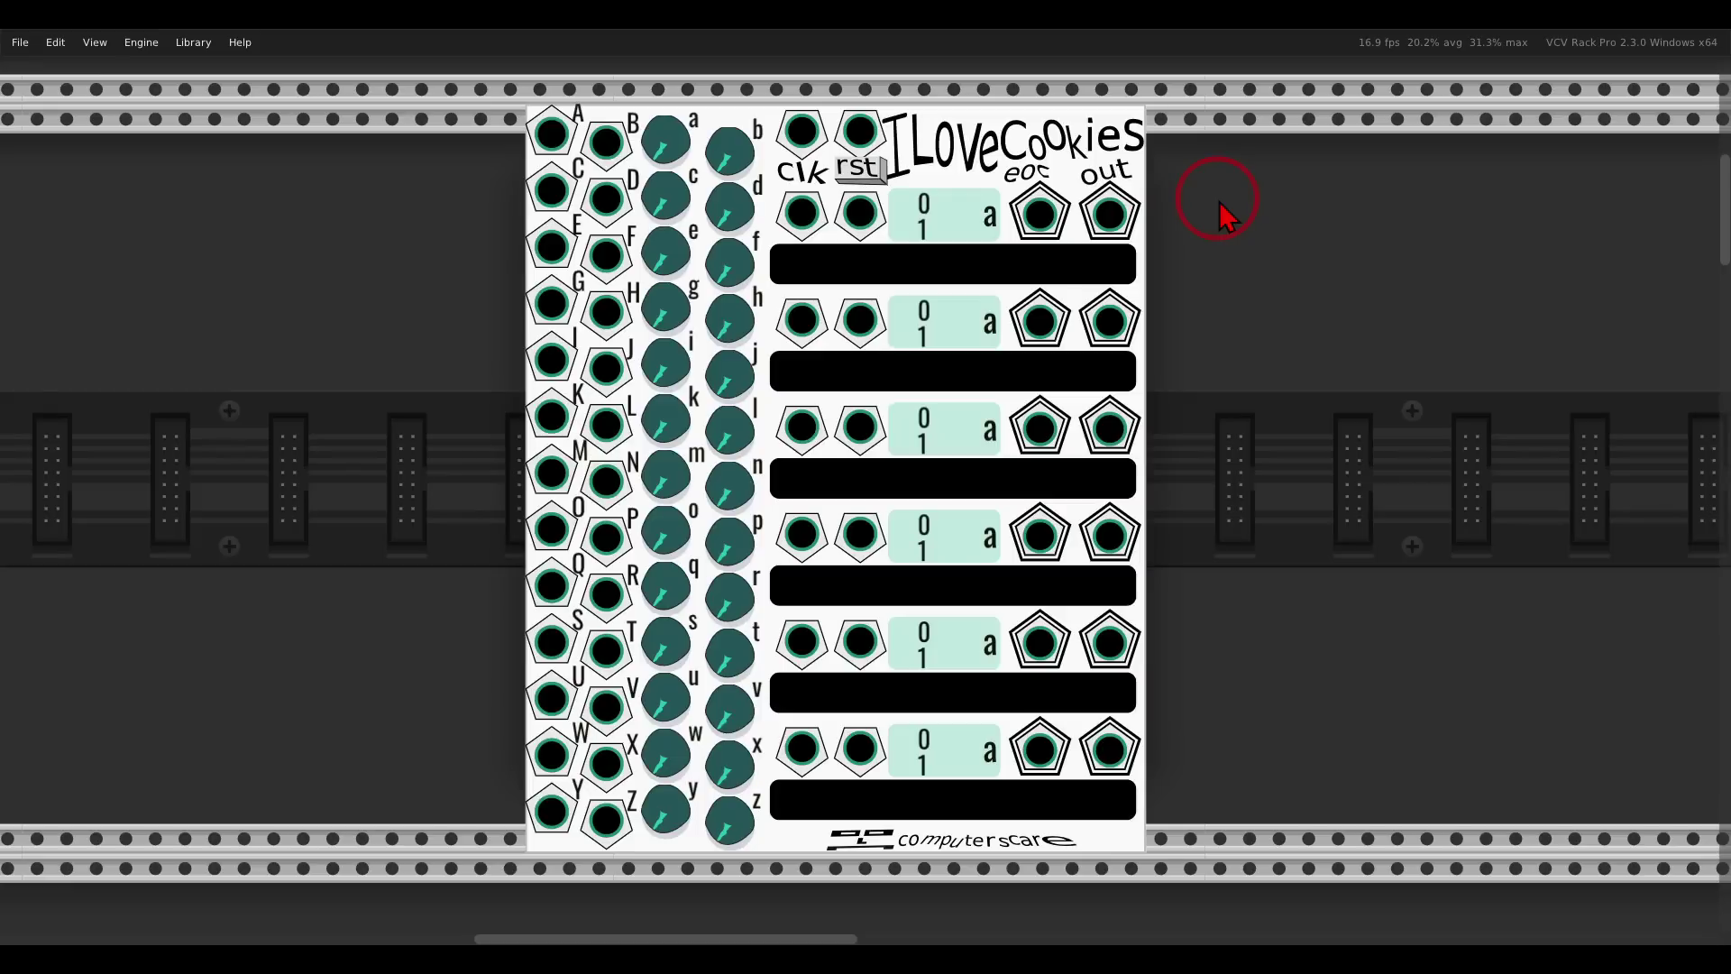
Set the I Love Cookies knob range to 0 V to +2 V.
scroll(1221, 206, "down", 10)
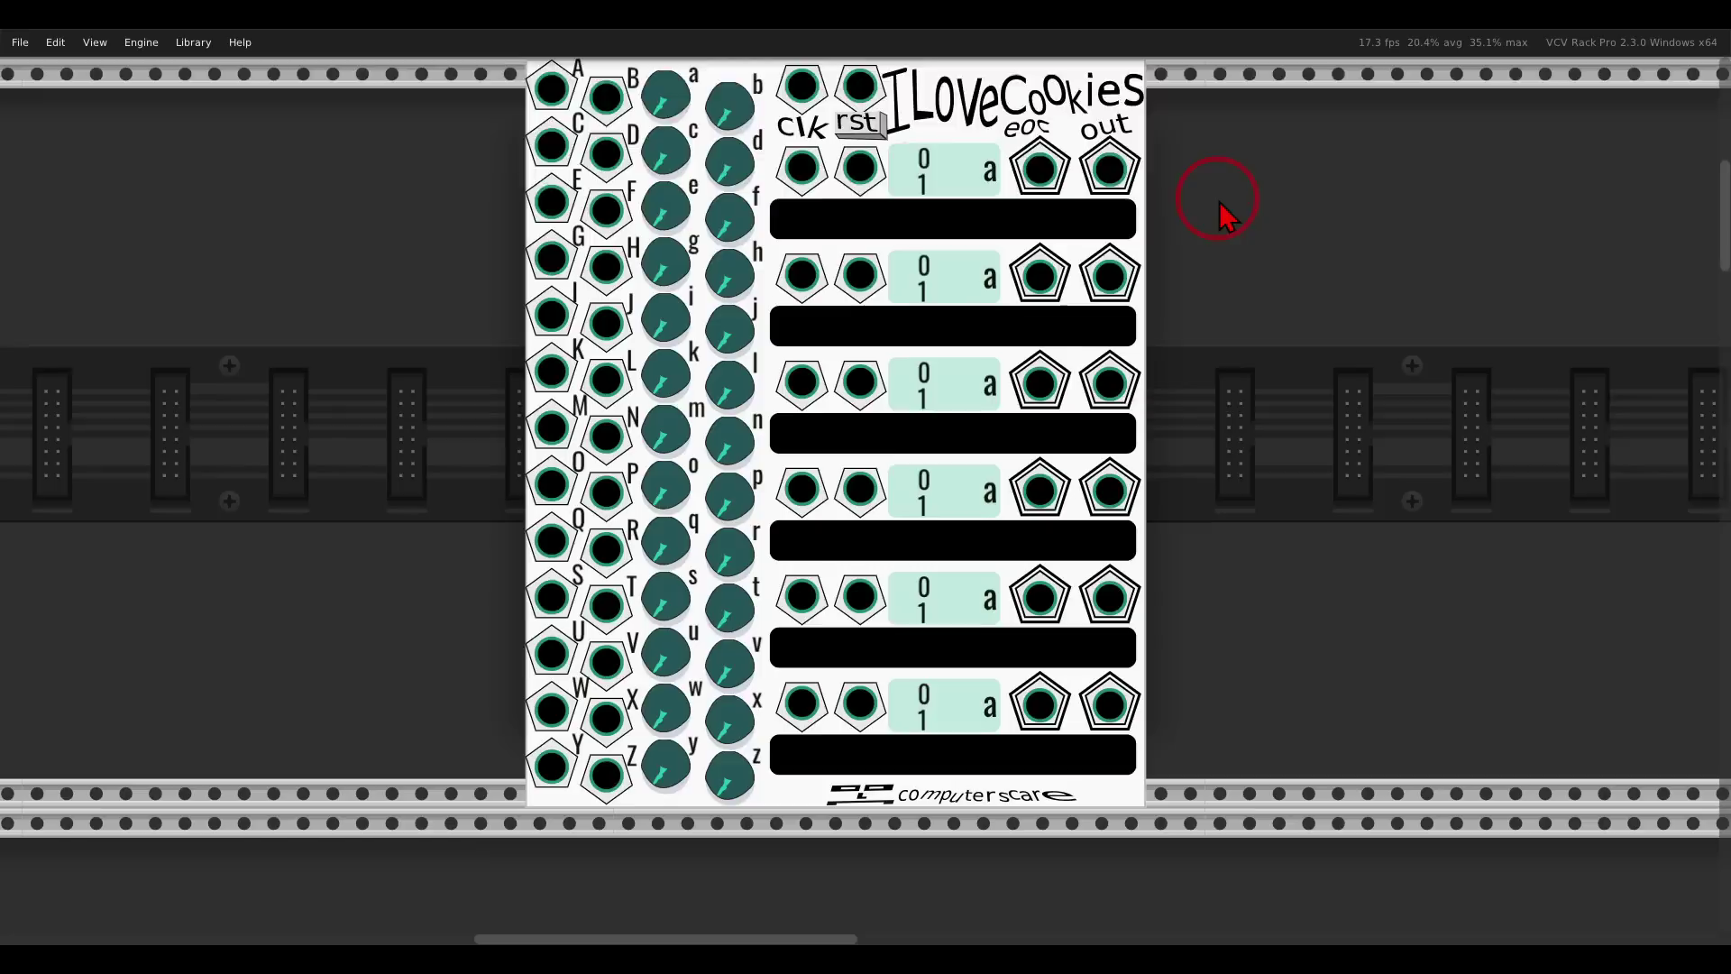
scroll(1225, 205, "down", 5)
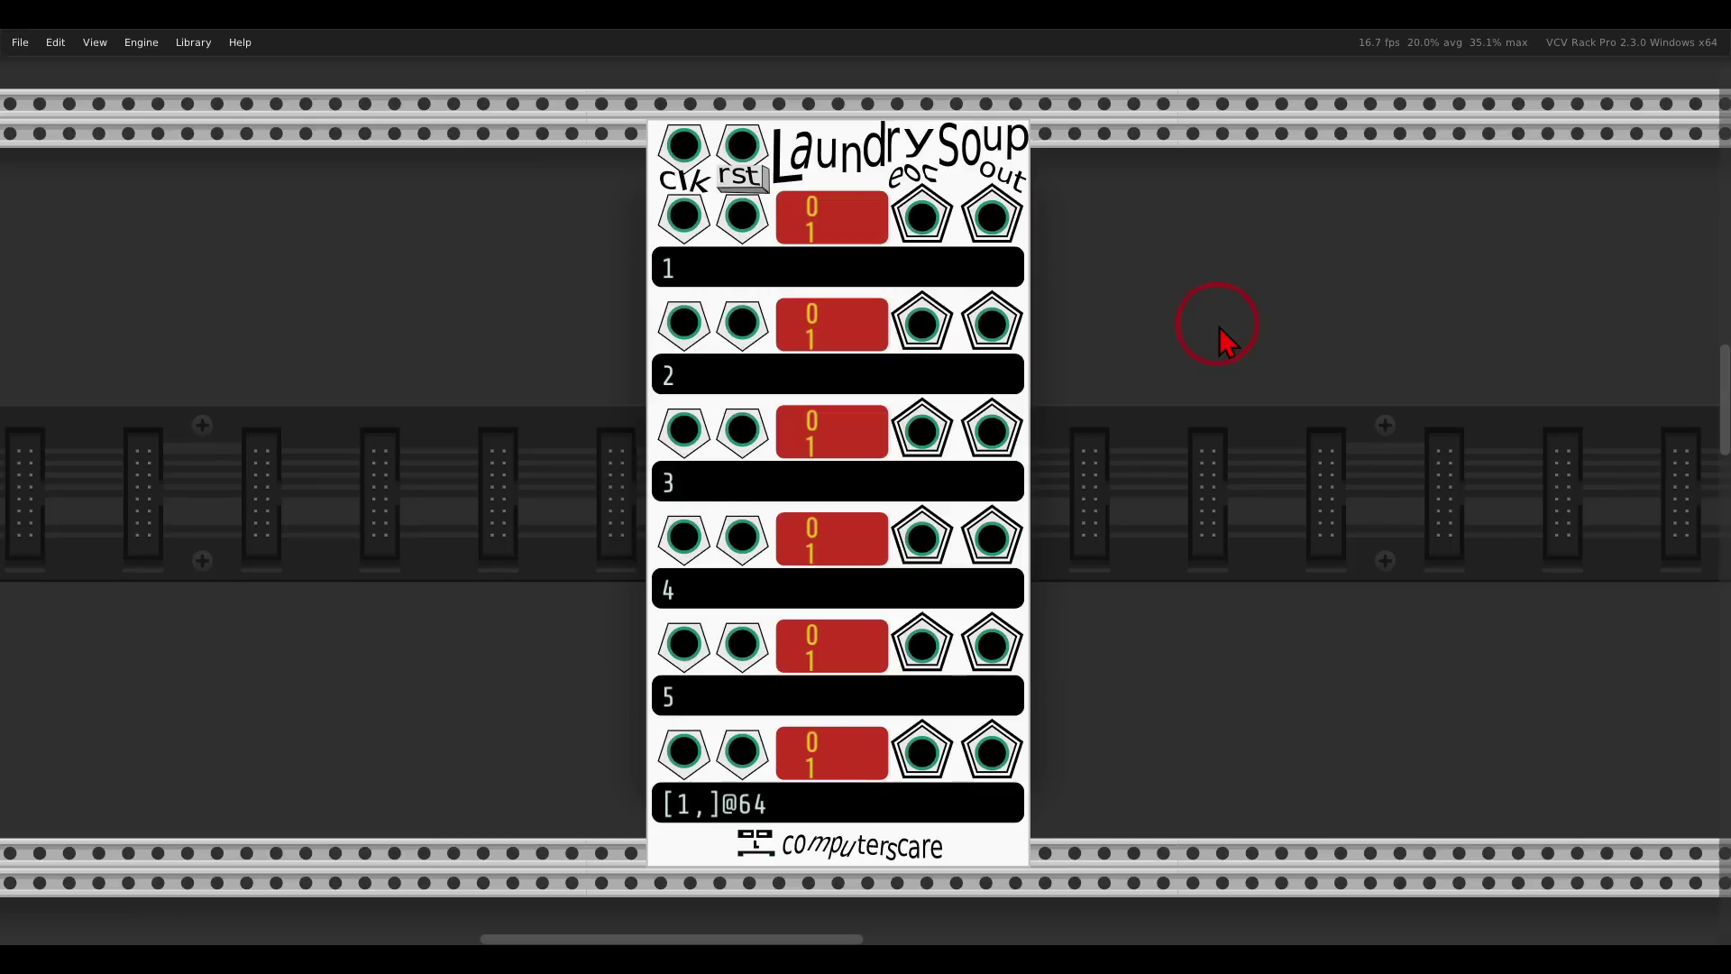
scroll(1226, 343, "down", 10)
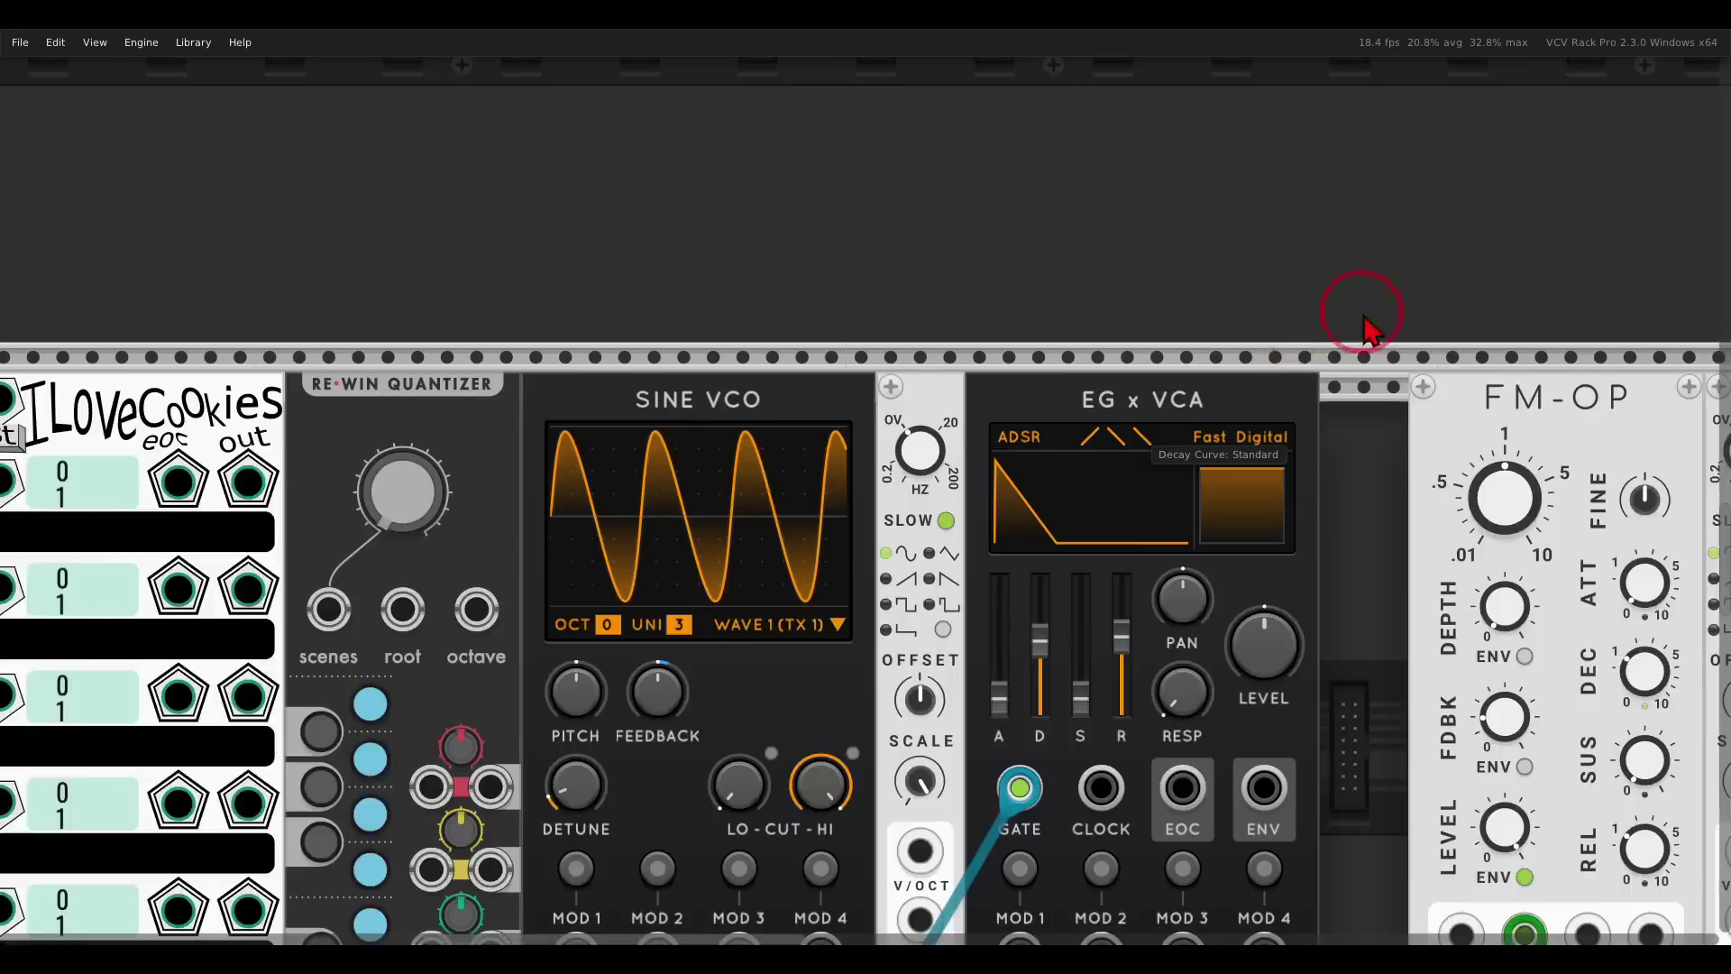
scroll(1366, 329, "down", 5)
scroll(1366, 329, "left", 10)
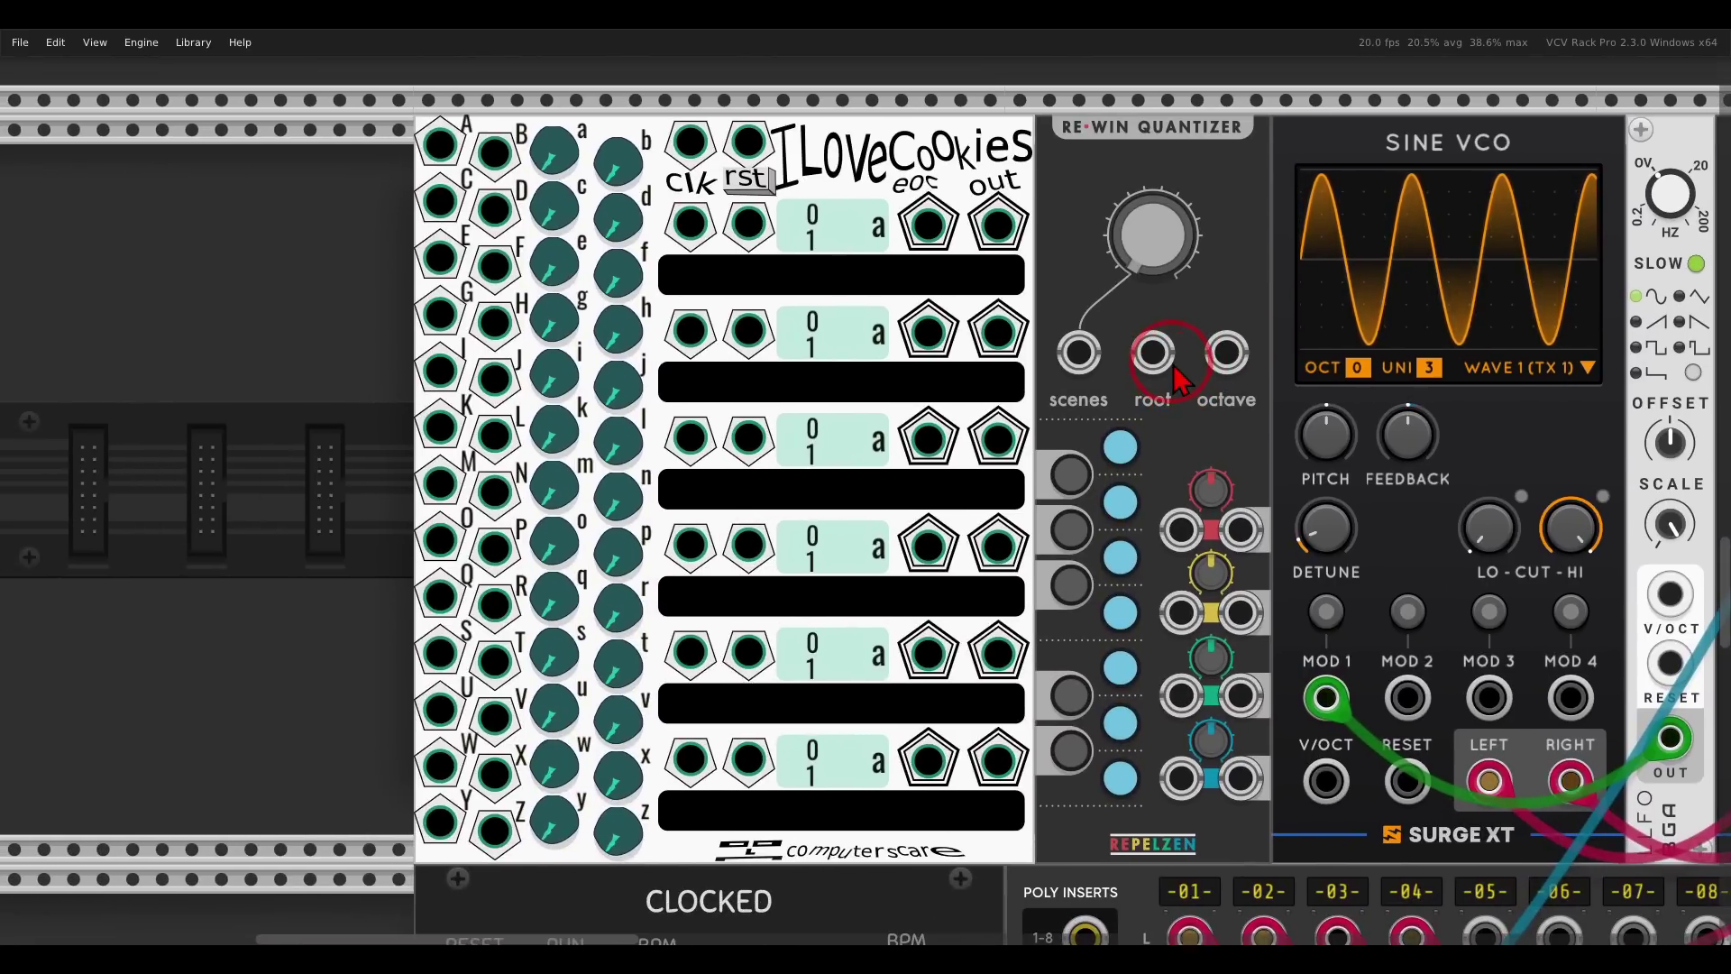
right_click(854, 158)
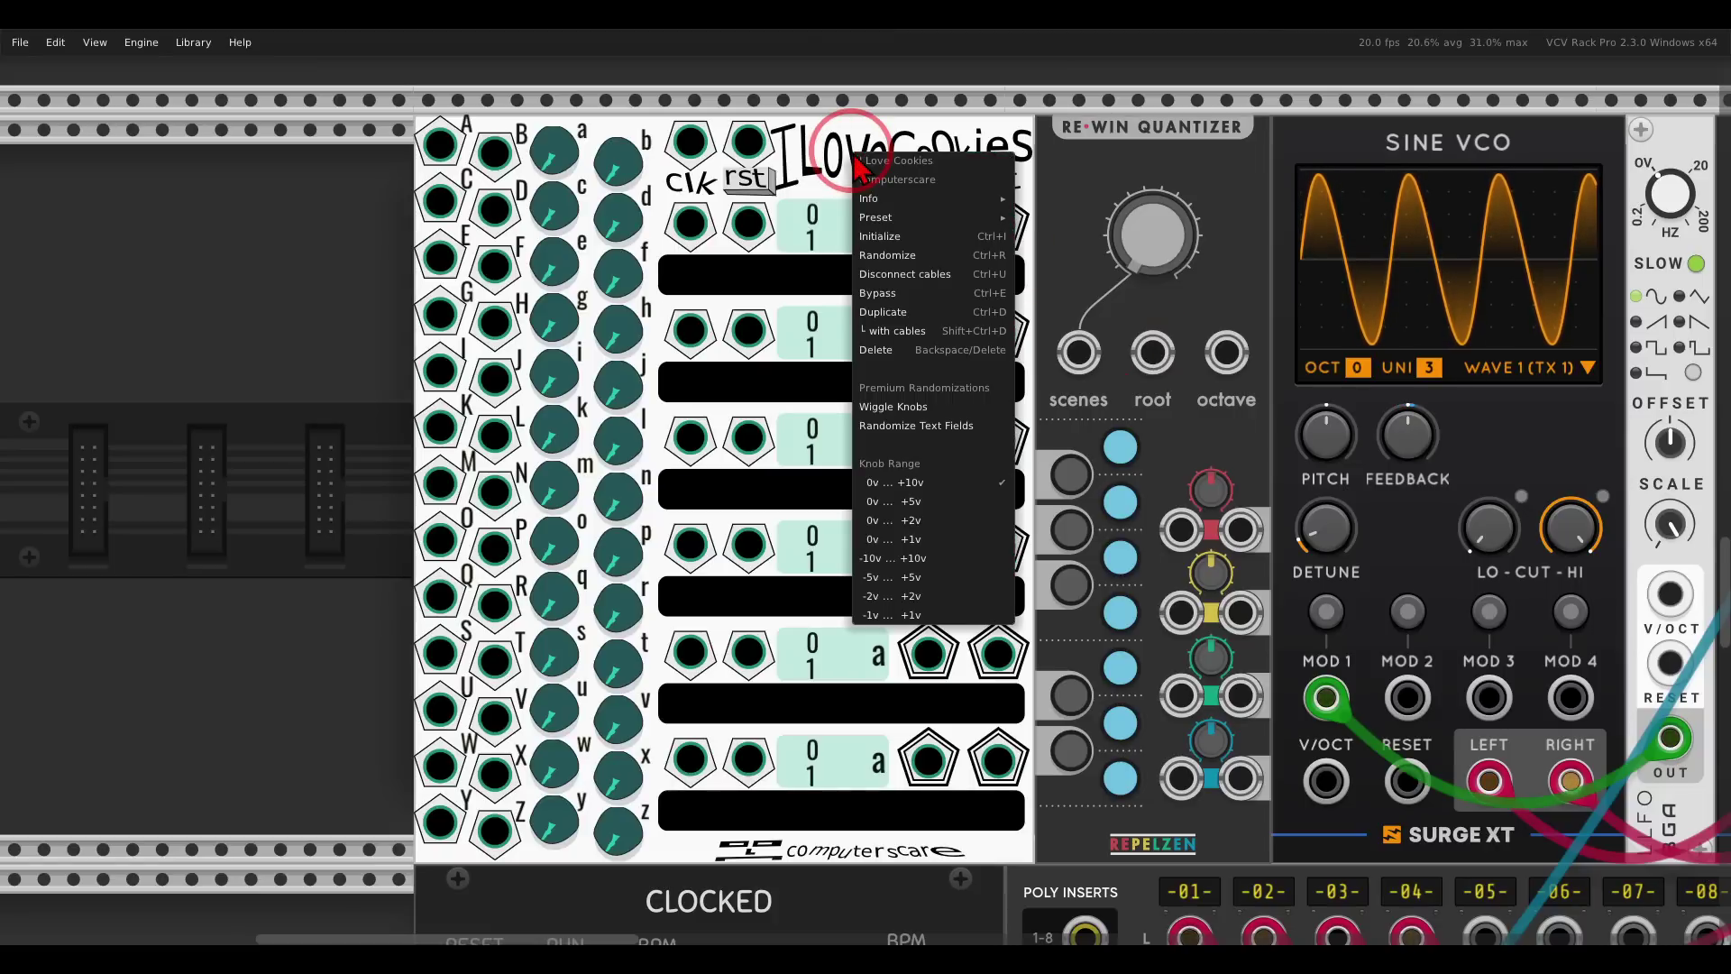
left_click(948, 521)
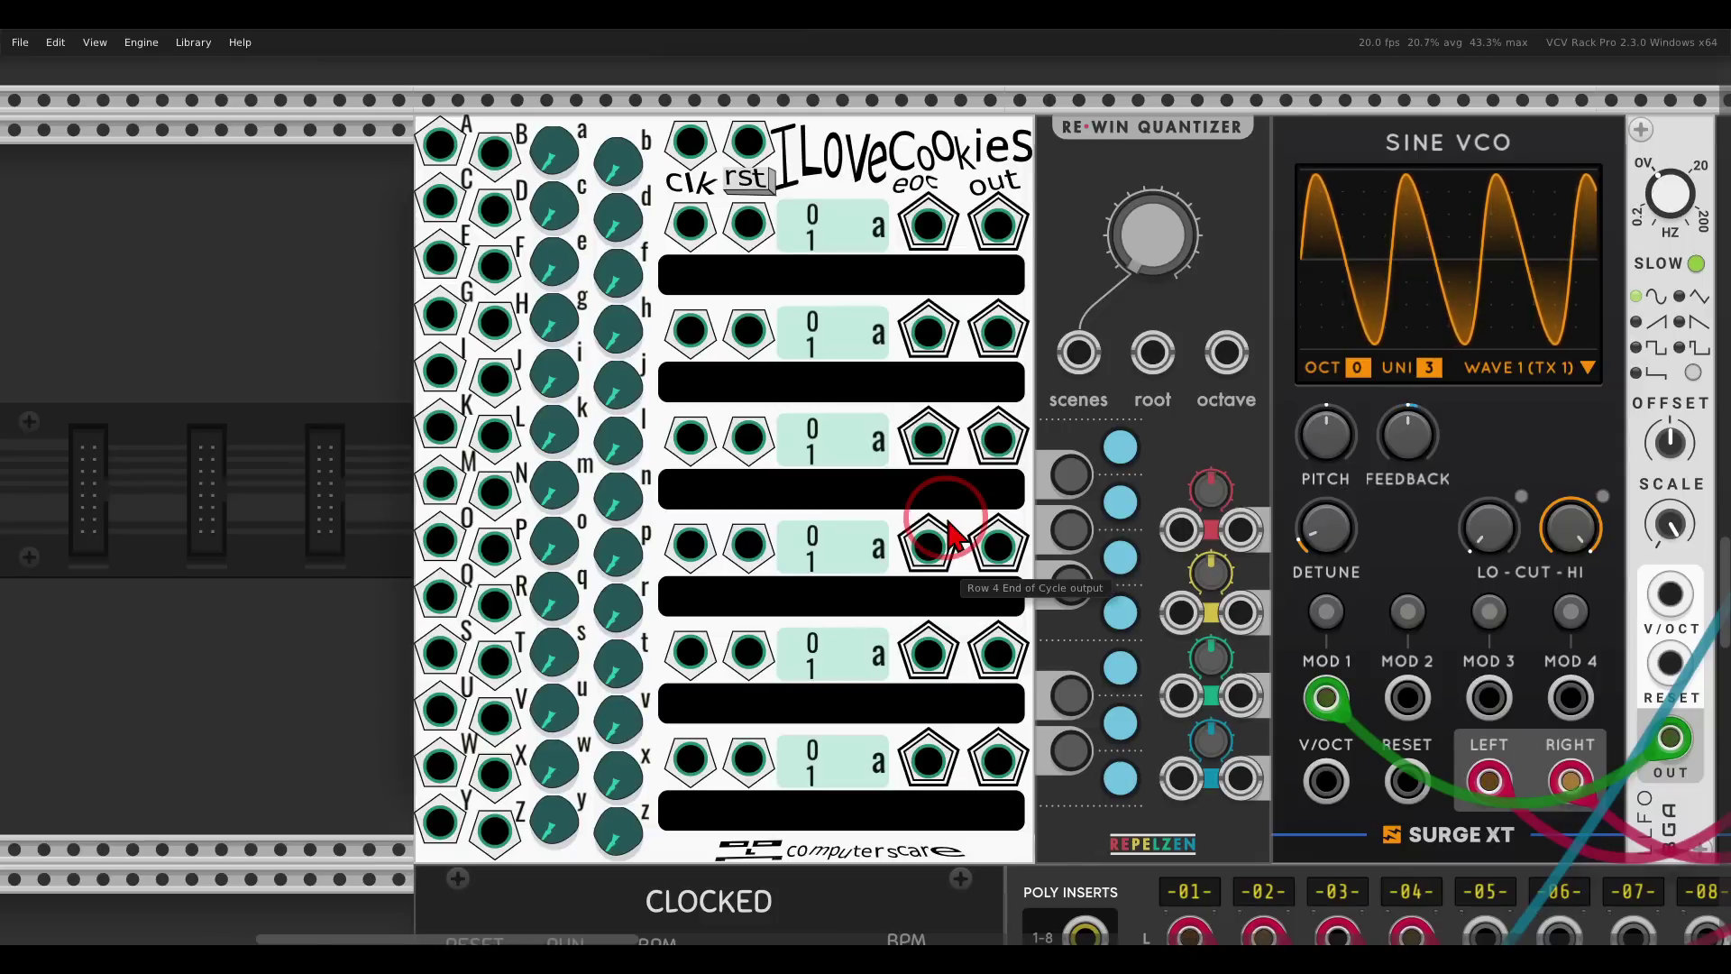
mouse_move(949, 525)
left_mouse_down()
mouse_move(667, 194)
mouse_move(487, 131)
mouse_move(464, 604)
mouse_move(530, 861)
mouse_move(667, 755)
mouse_move(677, 143)
left_mouse_up()
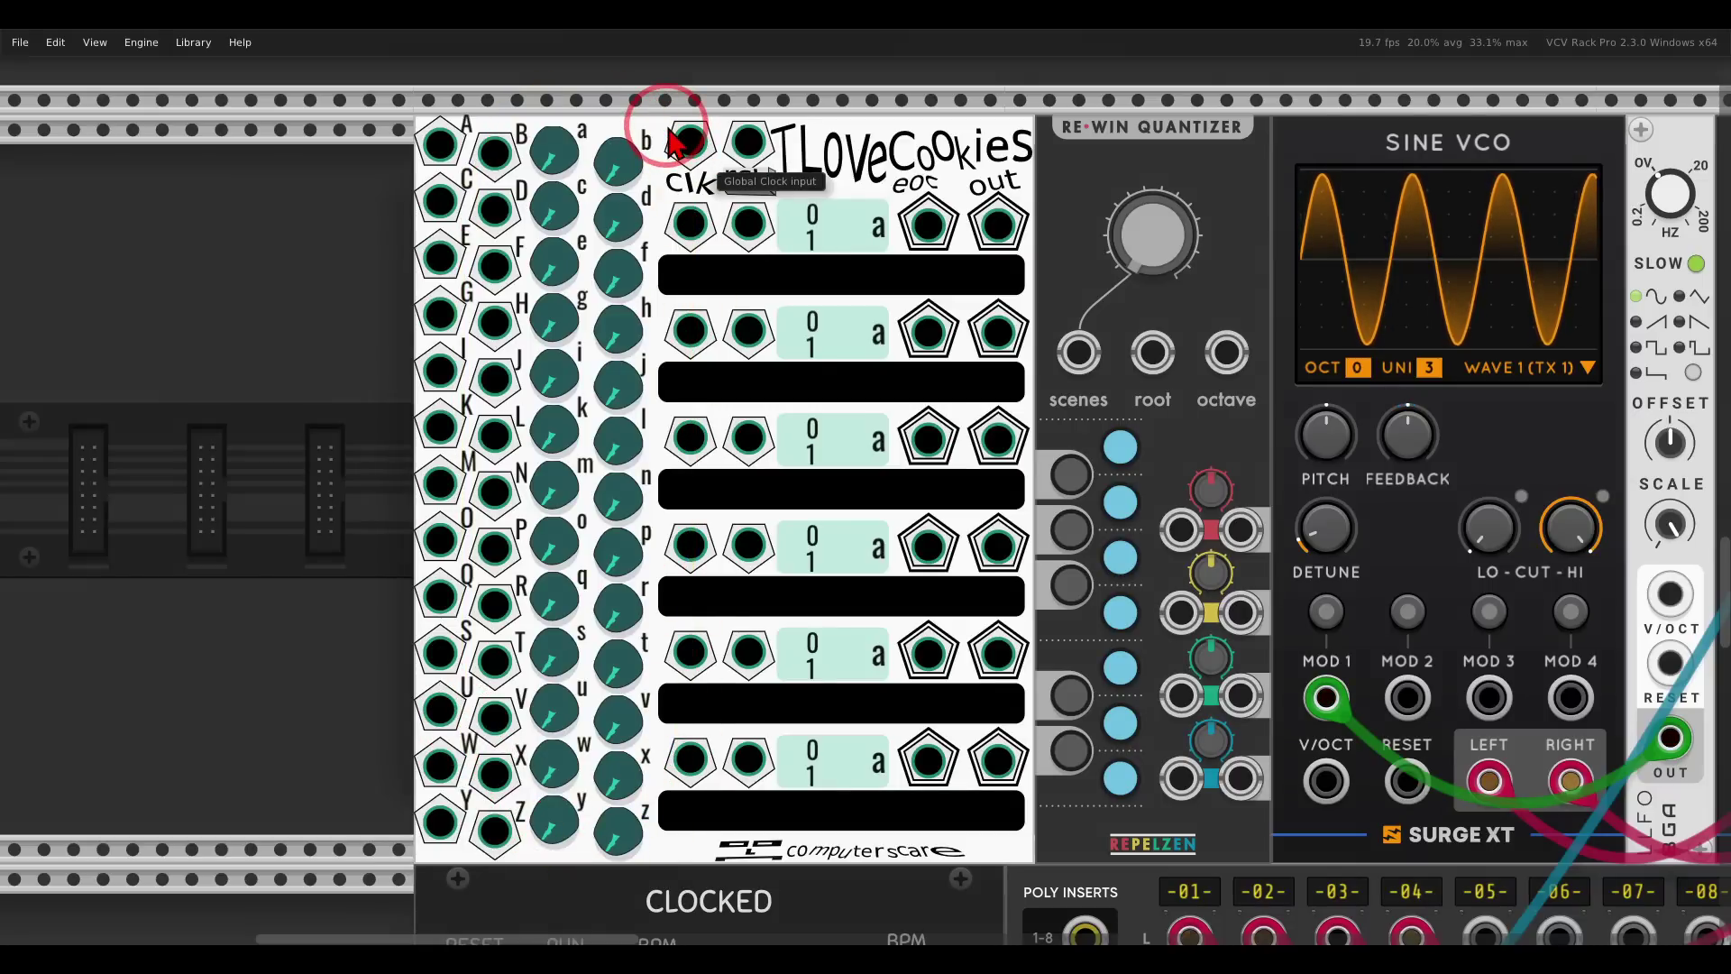
Wiggle the I Love Cookies lettered knobs to random positions, then drag a few knobs further.
right_click(847, 172)
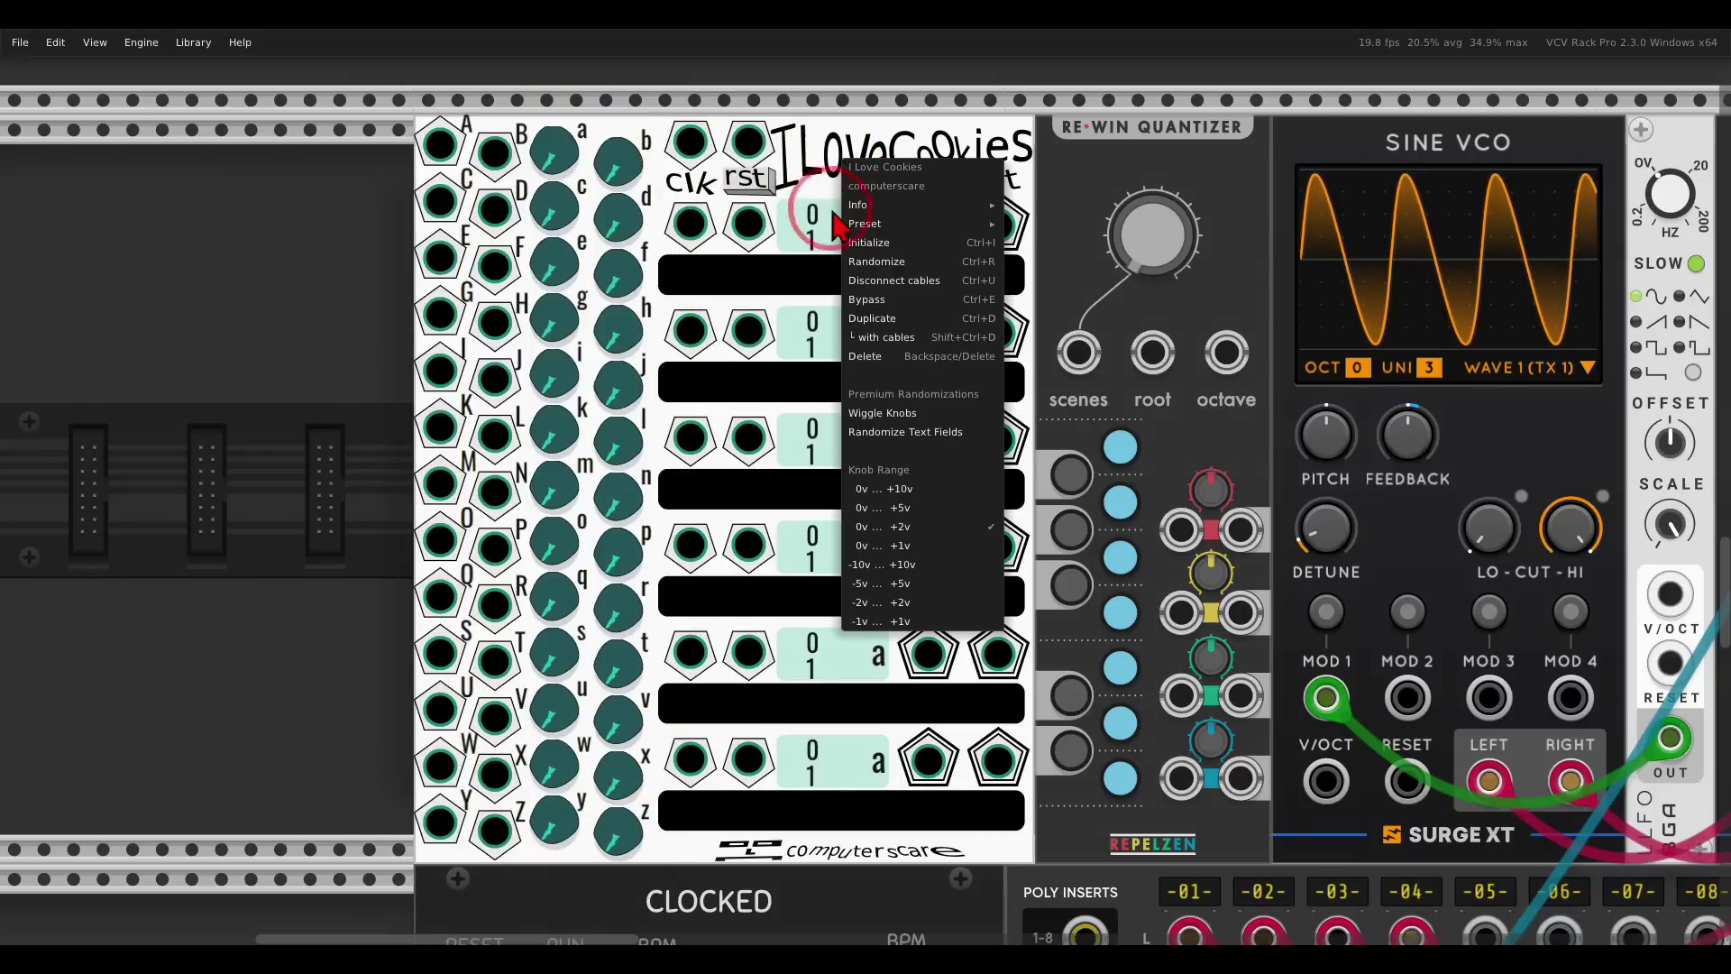
left_click(926, 419)
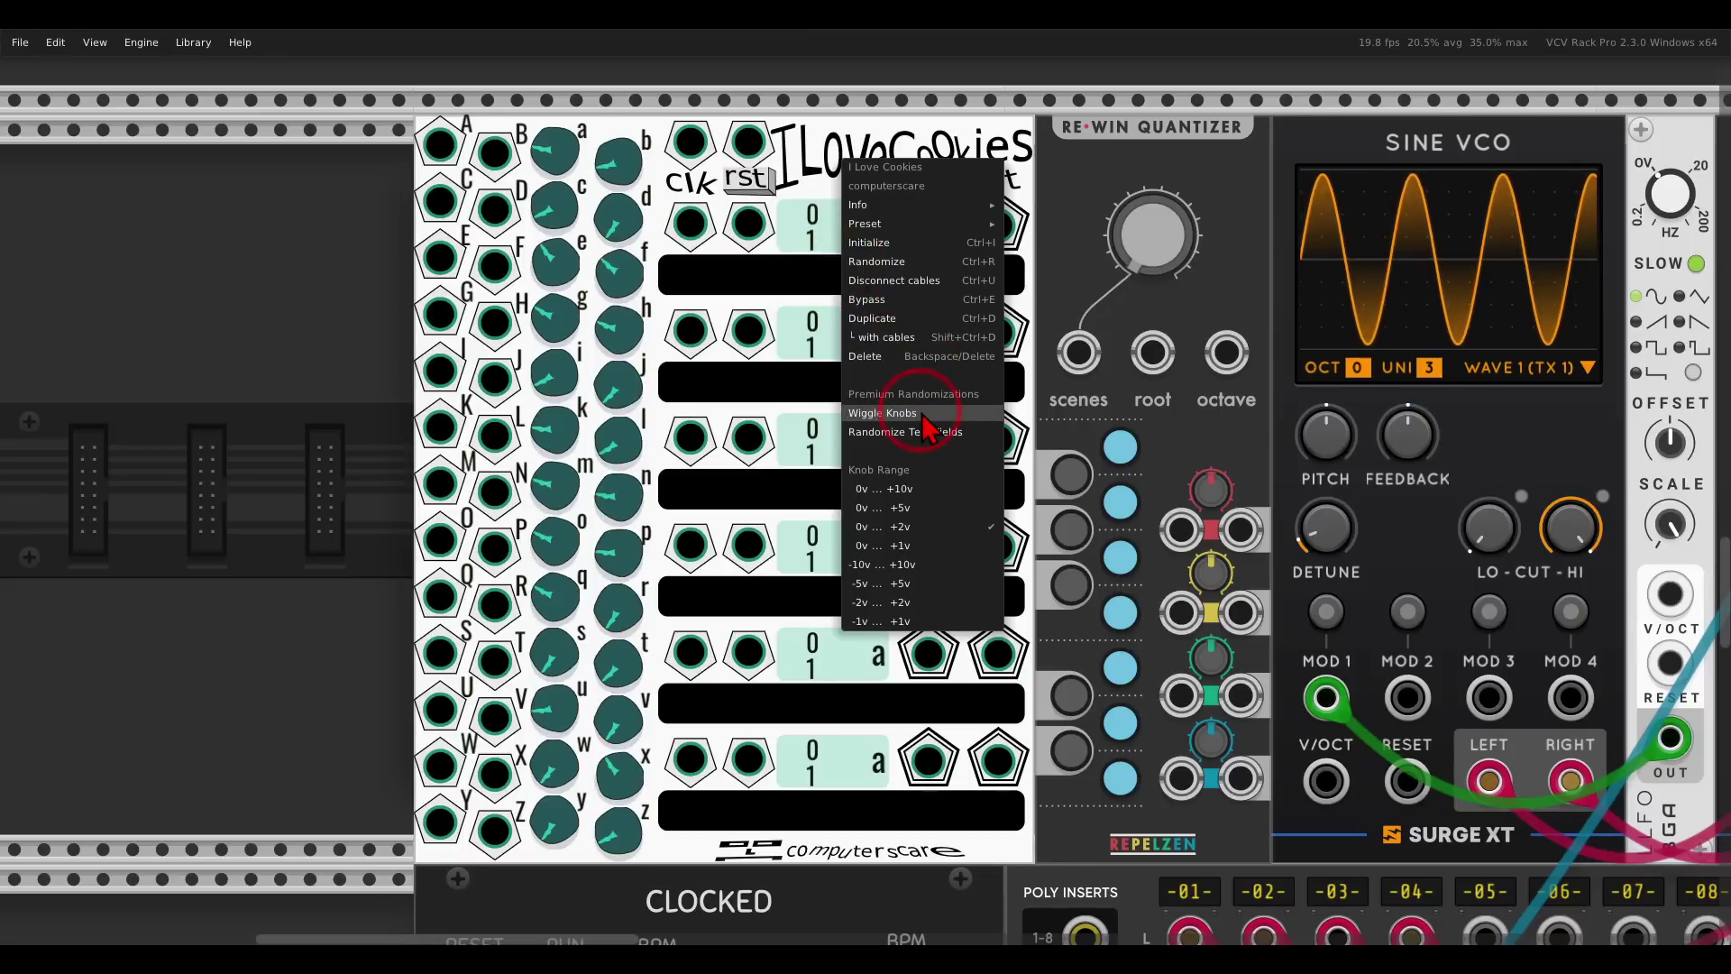
left_click(811, 168)
mouse_move(992, 233)
left_mouse_down()
mouse_move(798, 200)
mouse_move(623, 613)
mouse_move(901, 807)
mouse_move(1046, 335)
mouse_move(1007, 262)
left_mouse_up()
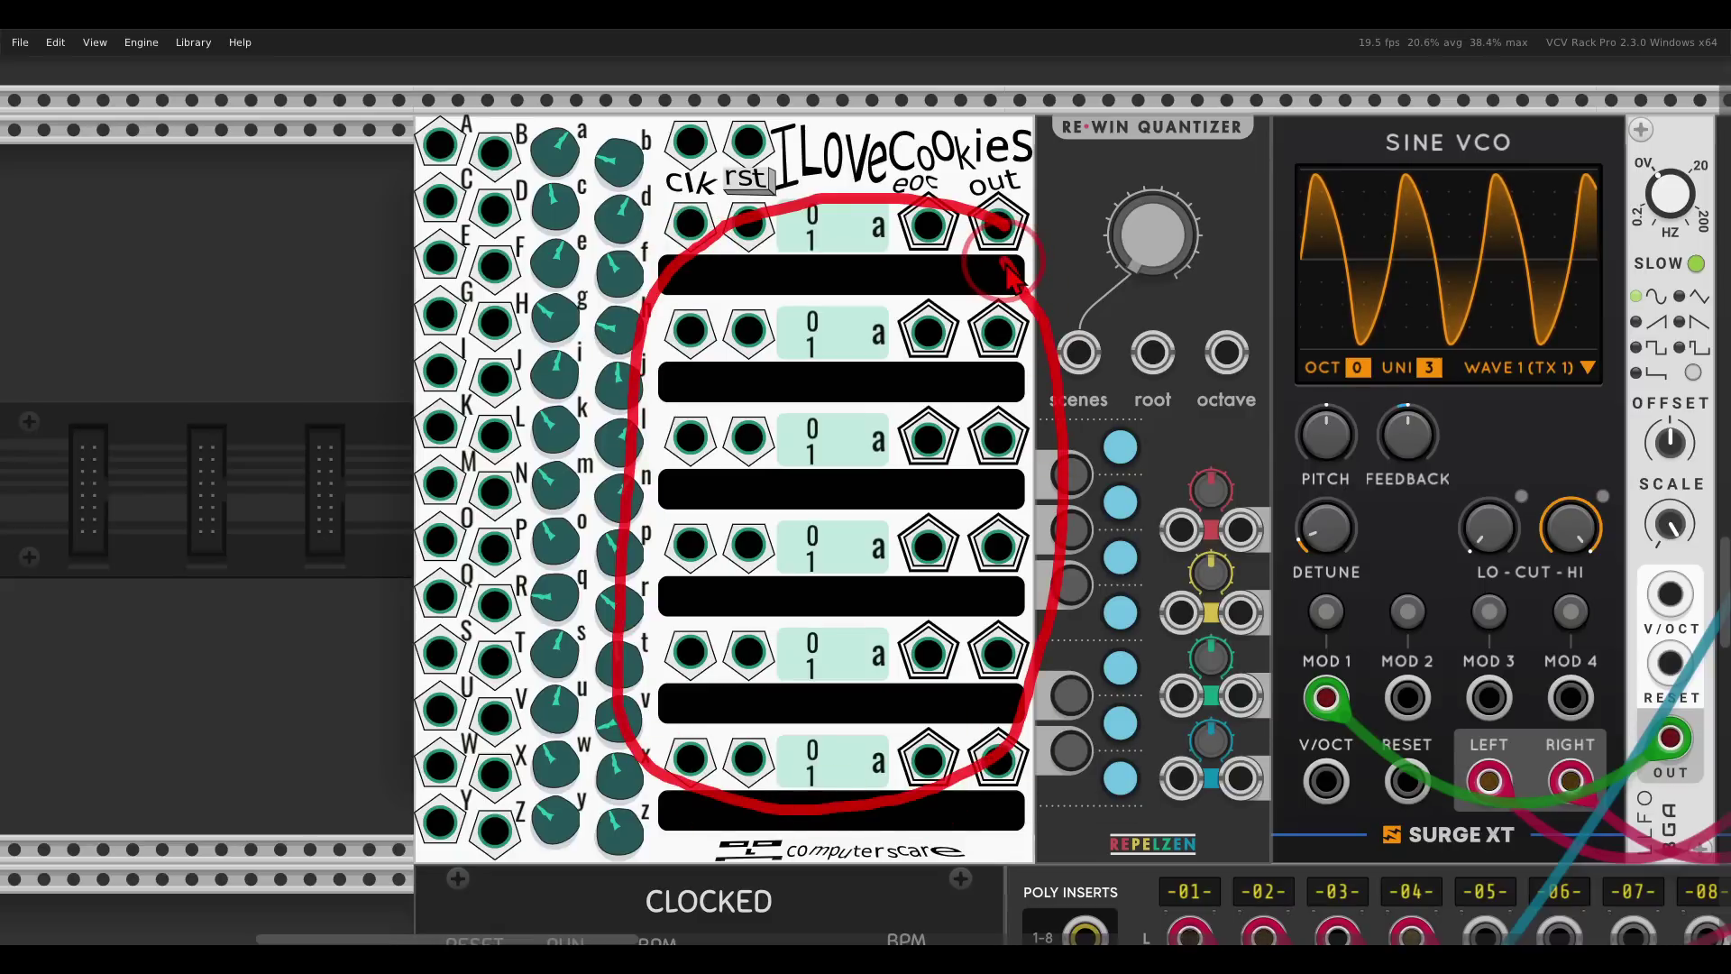
mouse_move(792, 201)
left_mouse_down()
mouse_move(675, 207)
mouse_move(785, 217)
left_mouse_up()
mouse_move(744, 337)
left_mouse_down()
mouse_move(690, 348)
mouse_move(783, 312)
left_mouse_up()
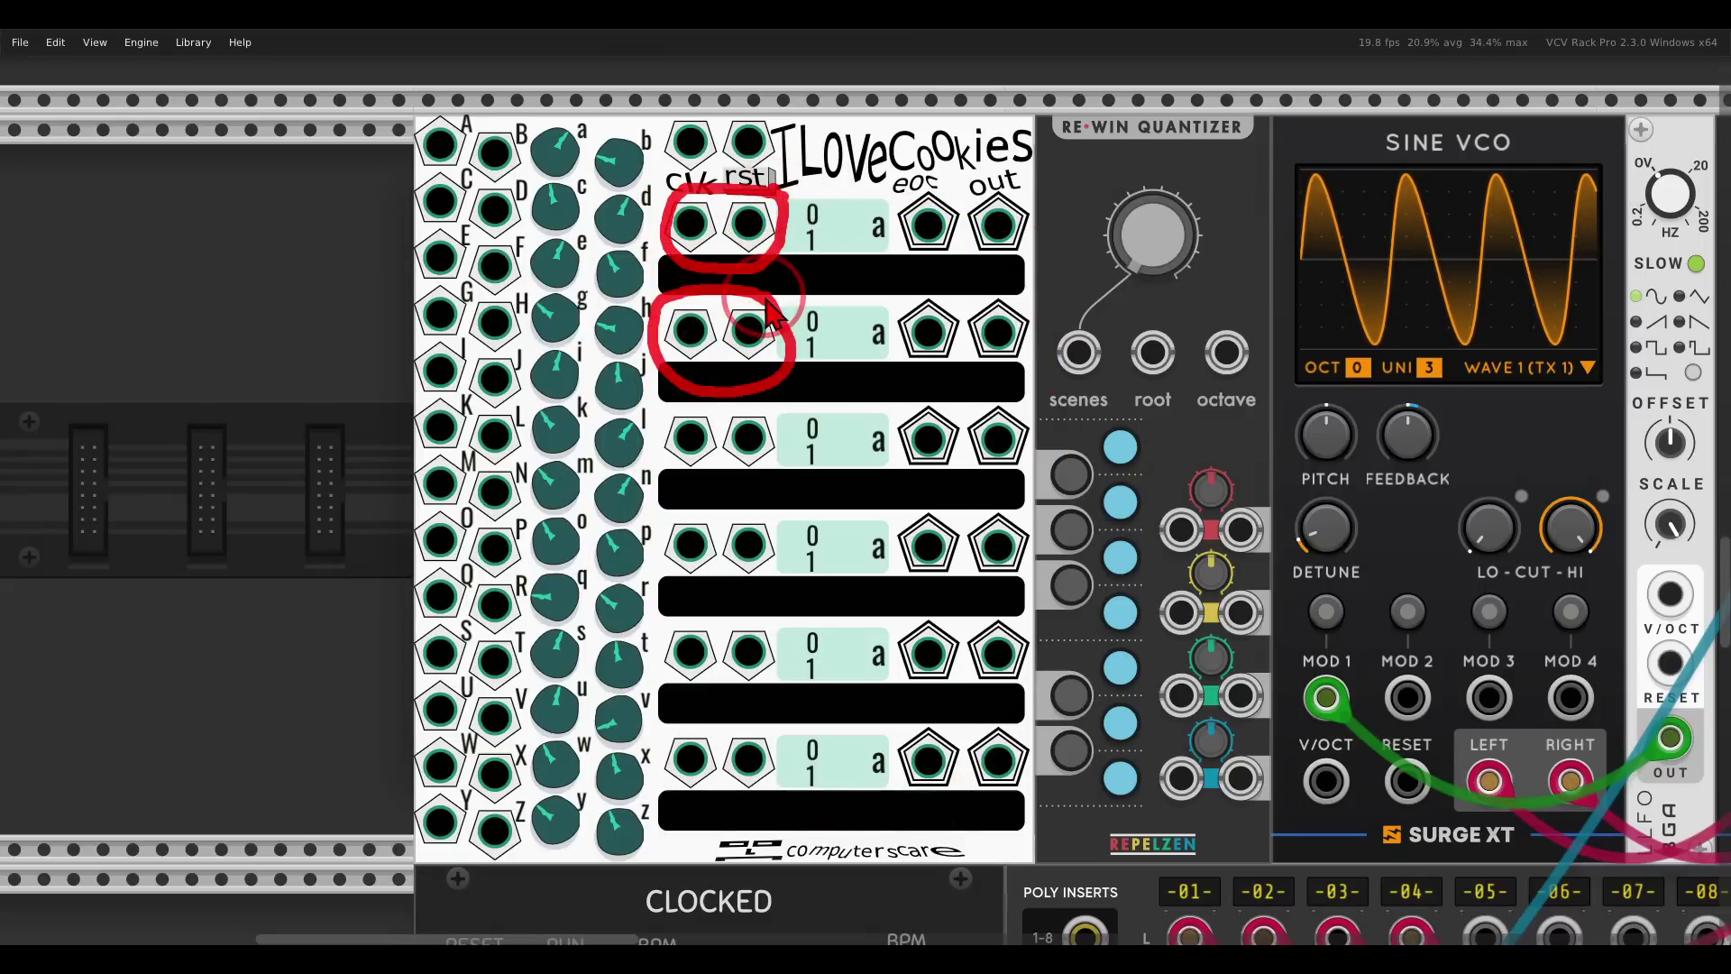
mouse_move(777, 110)
left_mouse_down()
mouse_move(694, 115)
mouse_move(739, 208)
mouse_move(785, 118)
mouse_move(816, 154)
left_mouse_up()
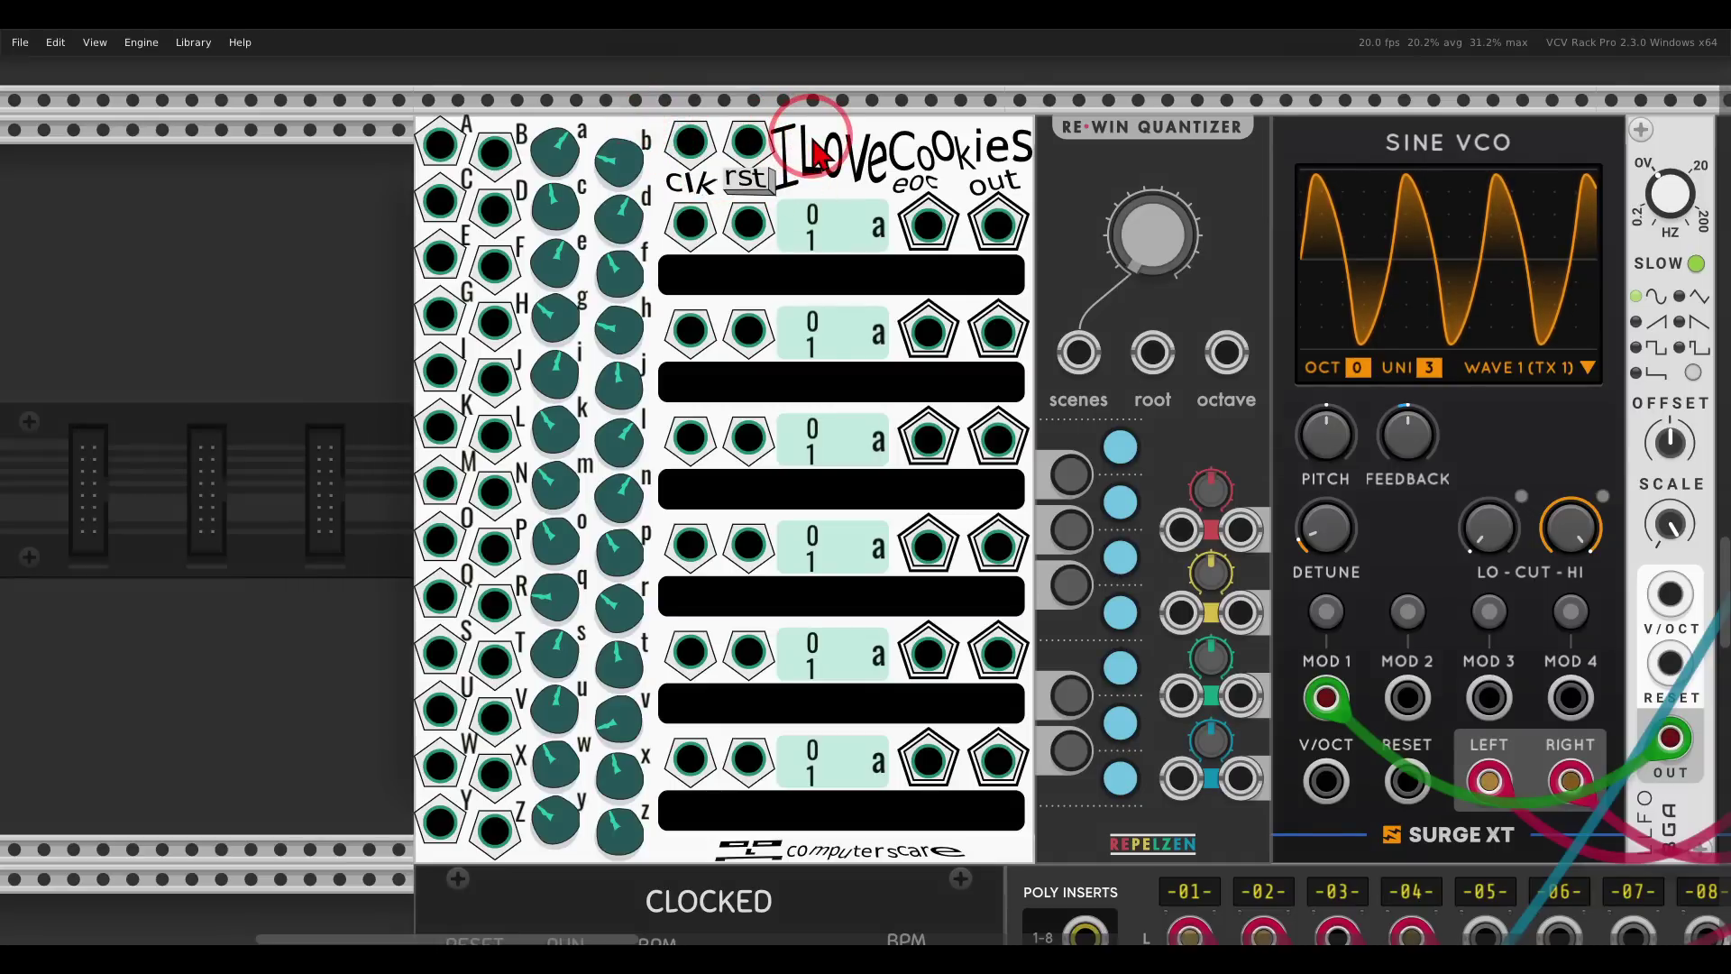
Patch Clocked CLK1 to I Love Cookies clk and Clocked RESET to rst.
scroll(812, 580, "down", 5)
scroll(802, 676, "down", 3)
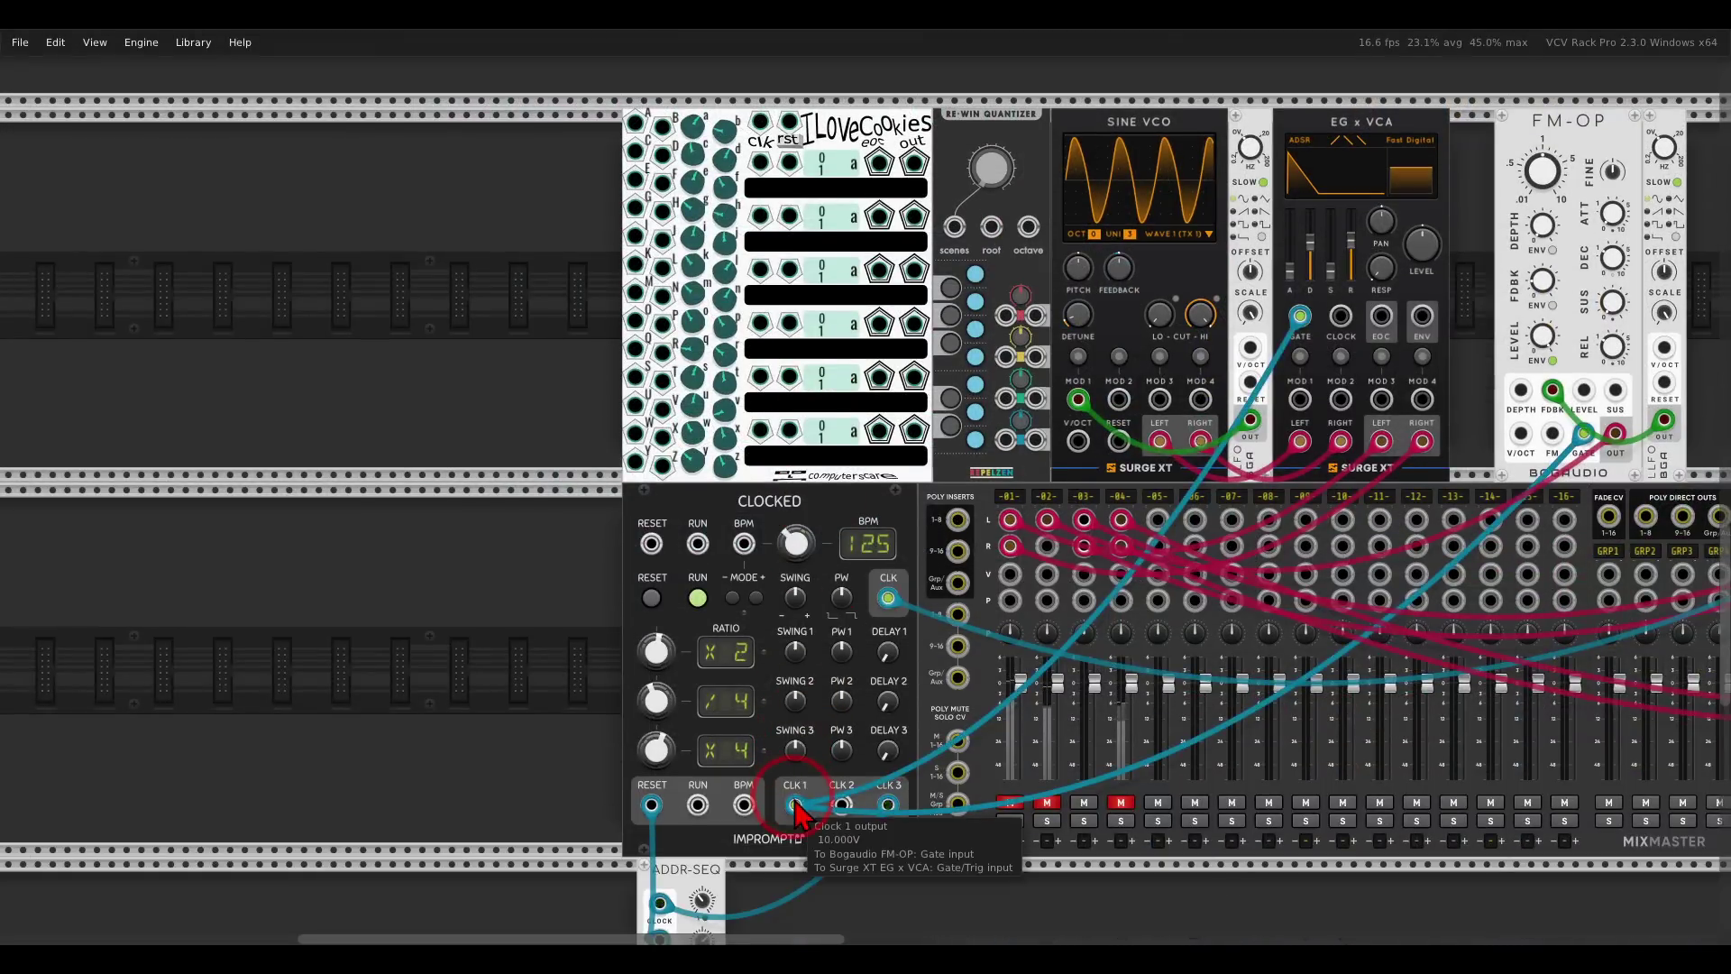
left_click_drag(794, 805, 760, 124)
scroll(785, 180, "up", 3)
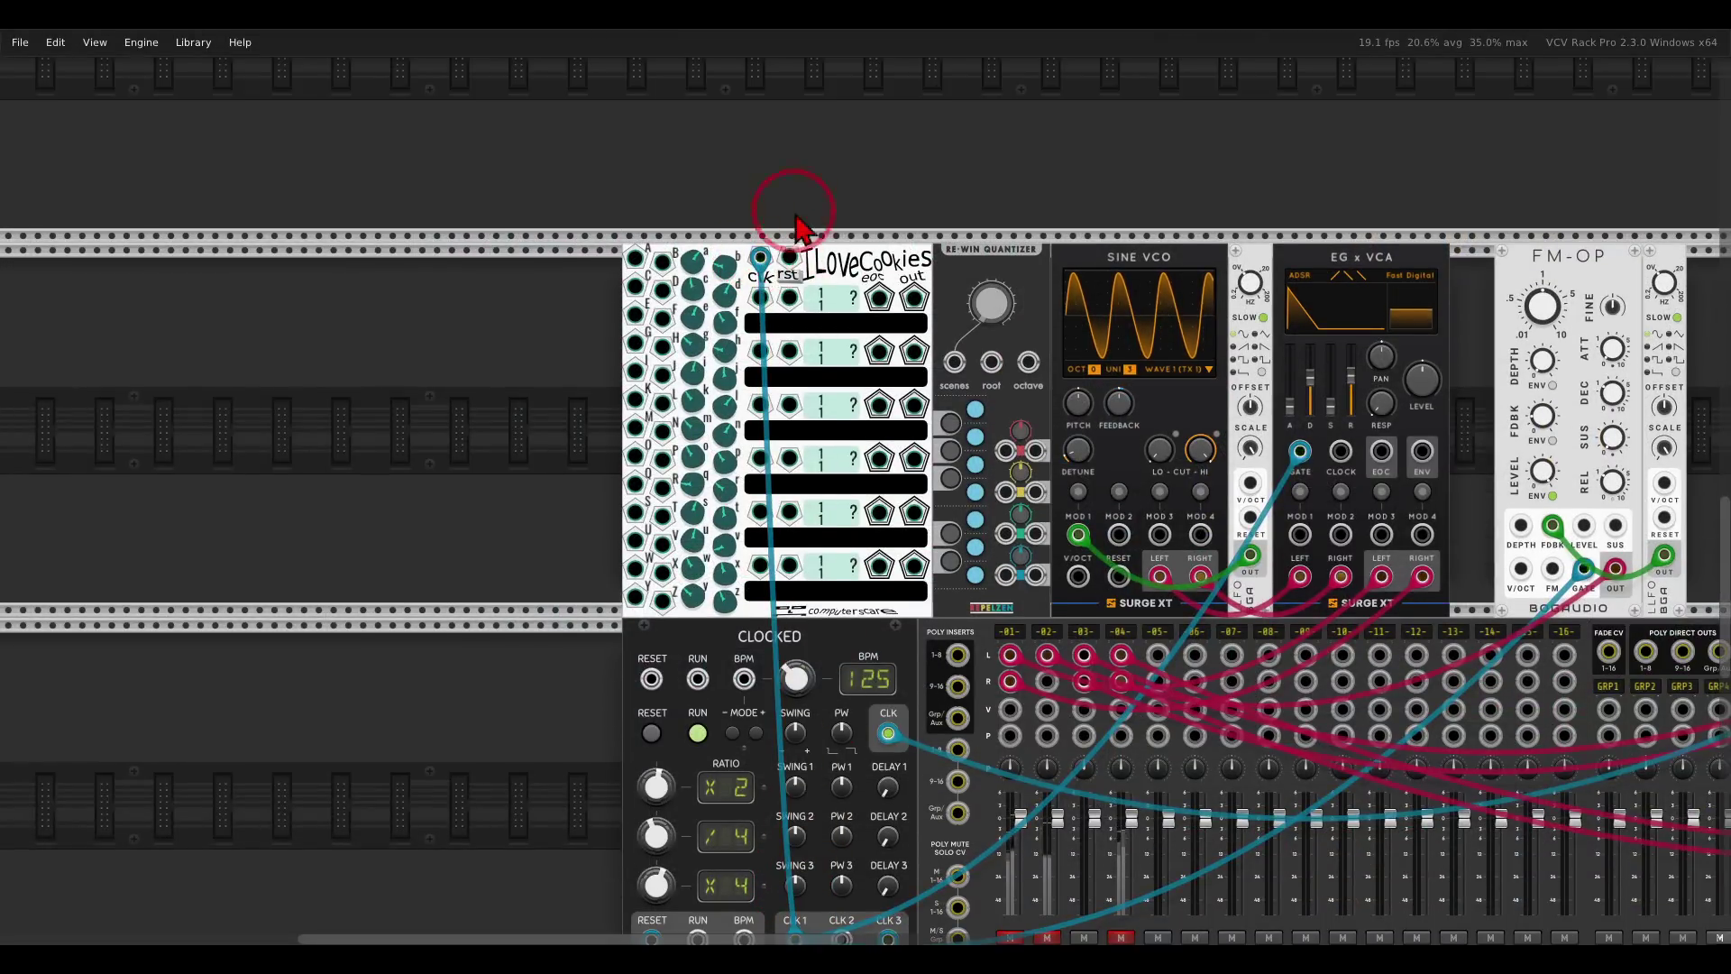
left_click_drag(790, 263, 653, 754)
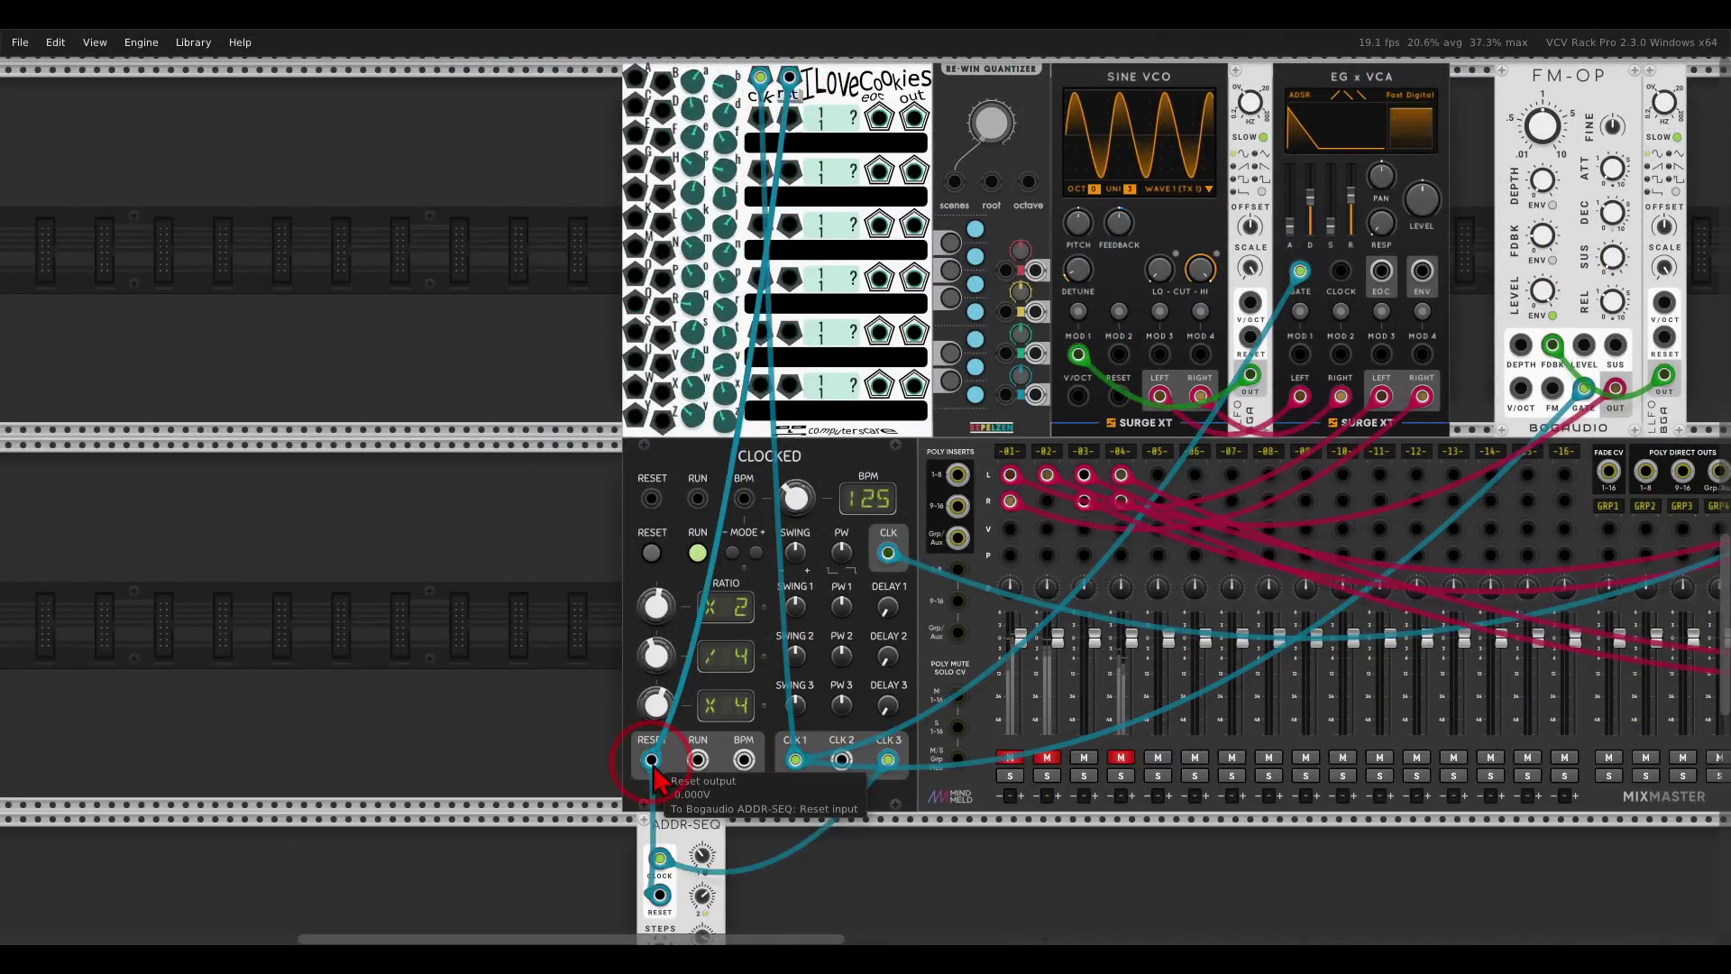
Cable row 1's out into the Re-Win Quantizer's first channel input.
scroll(865, 386, "up", 4)
scroll(864, 386, "up", 5)
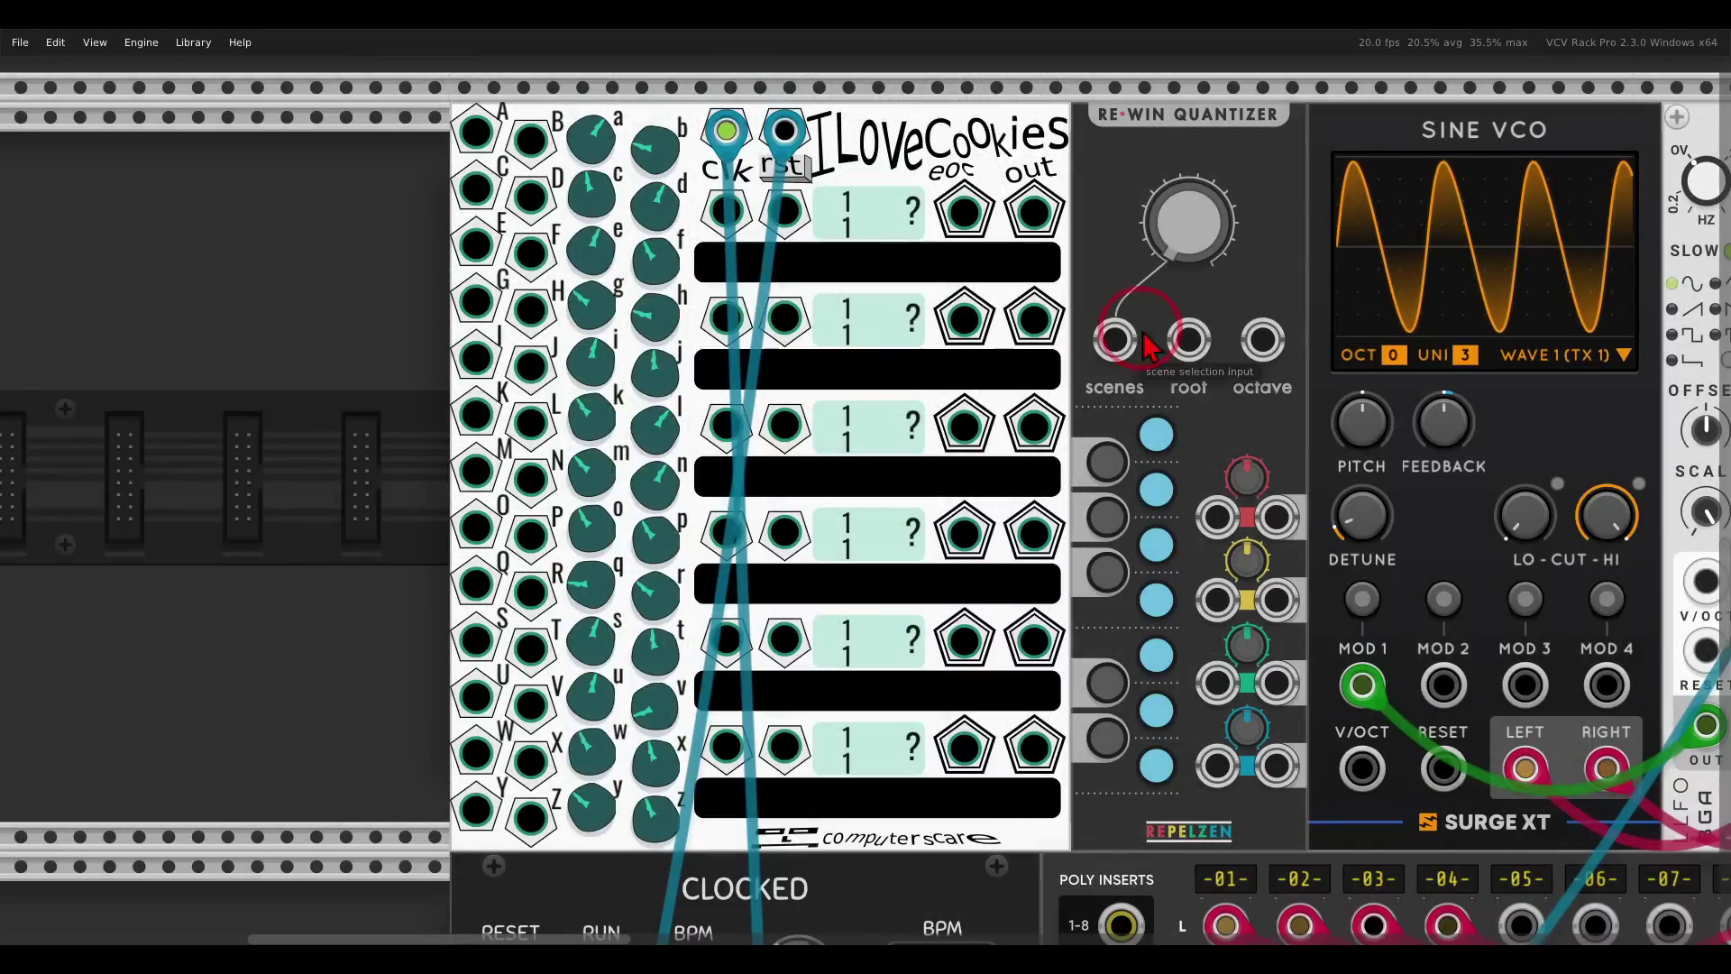
scroll(1135, 342, "right", 5)
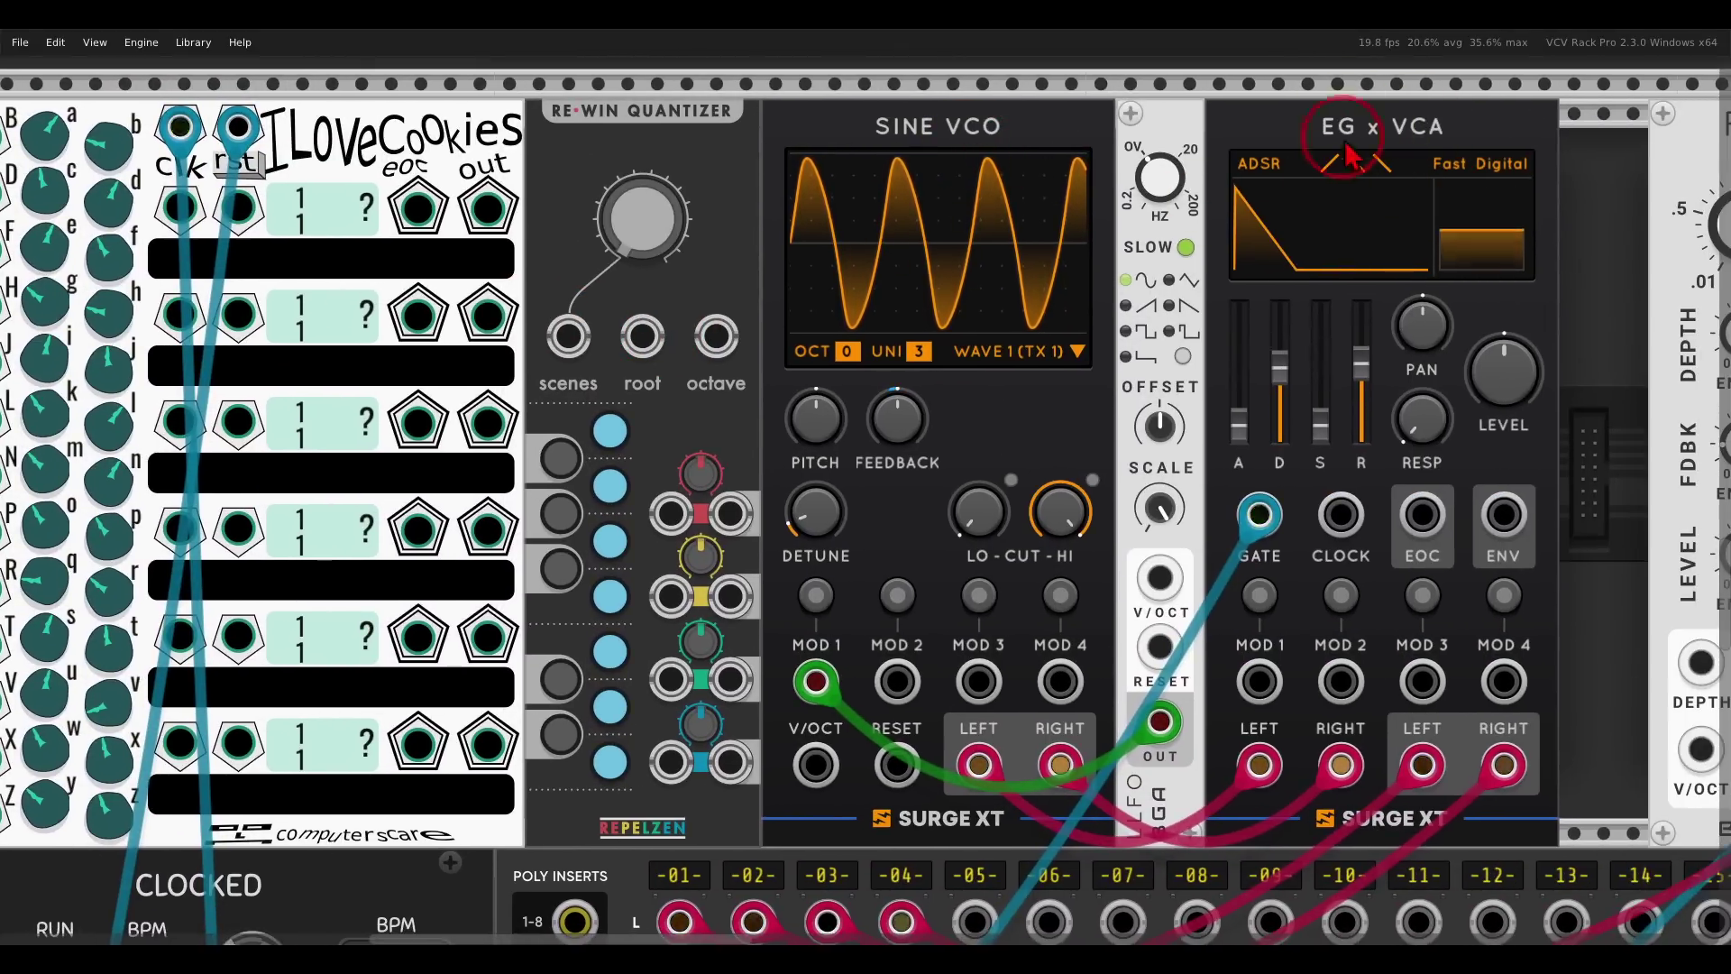
scroll(839, 415, "down", 2)
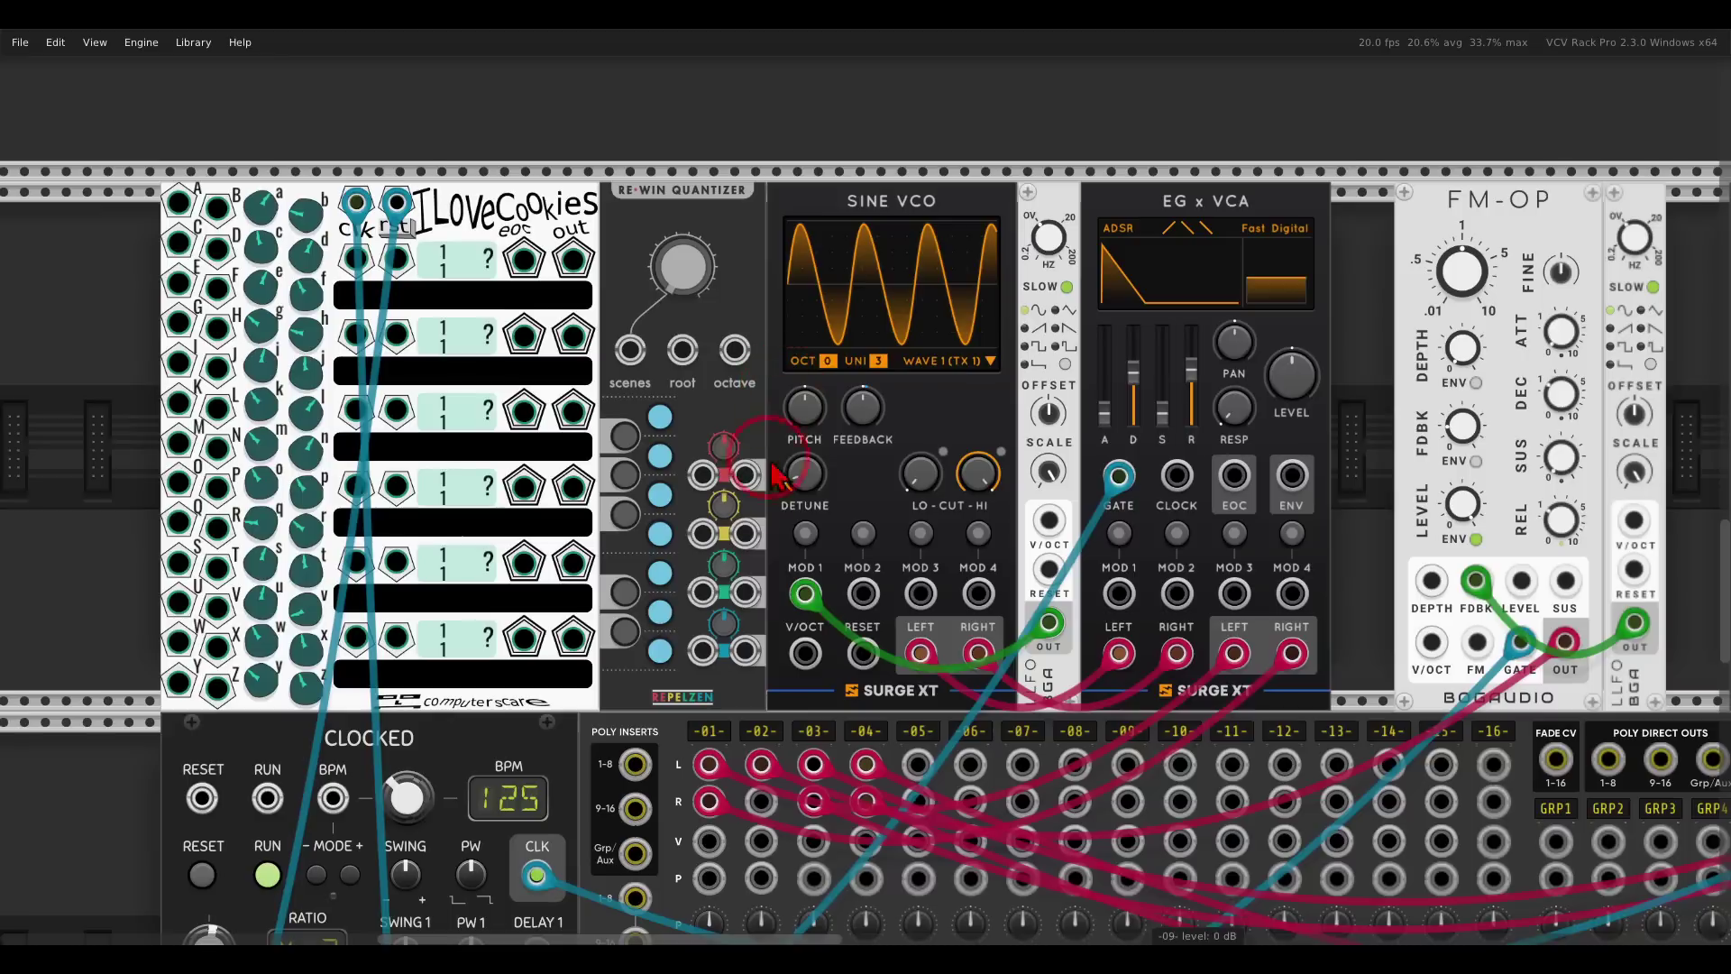
scroll(843, 423, "down", 3)
scroll(843, 424, "left", 1)
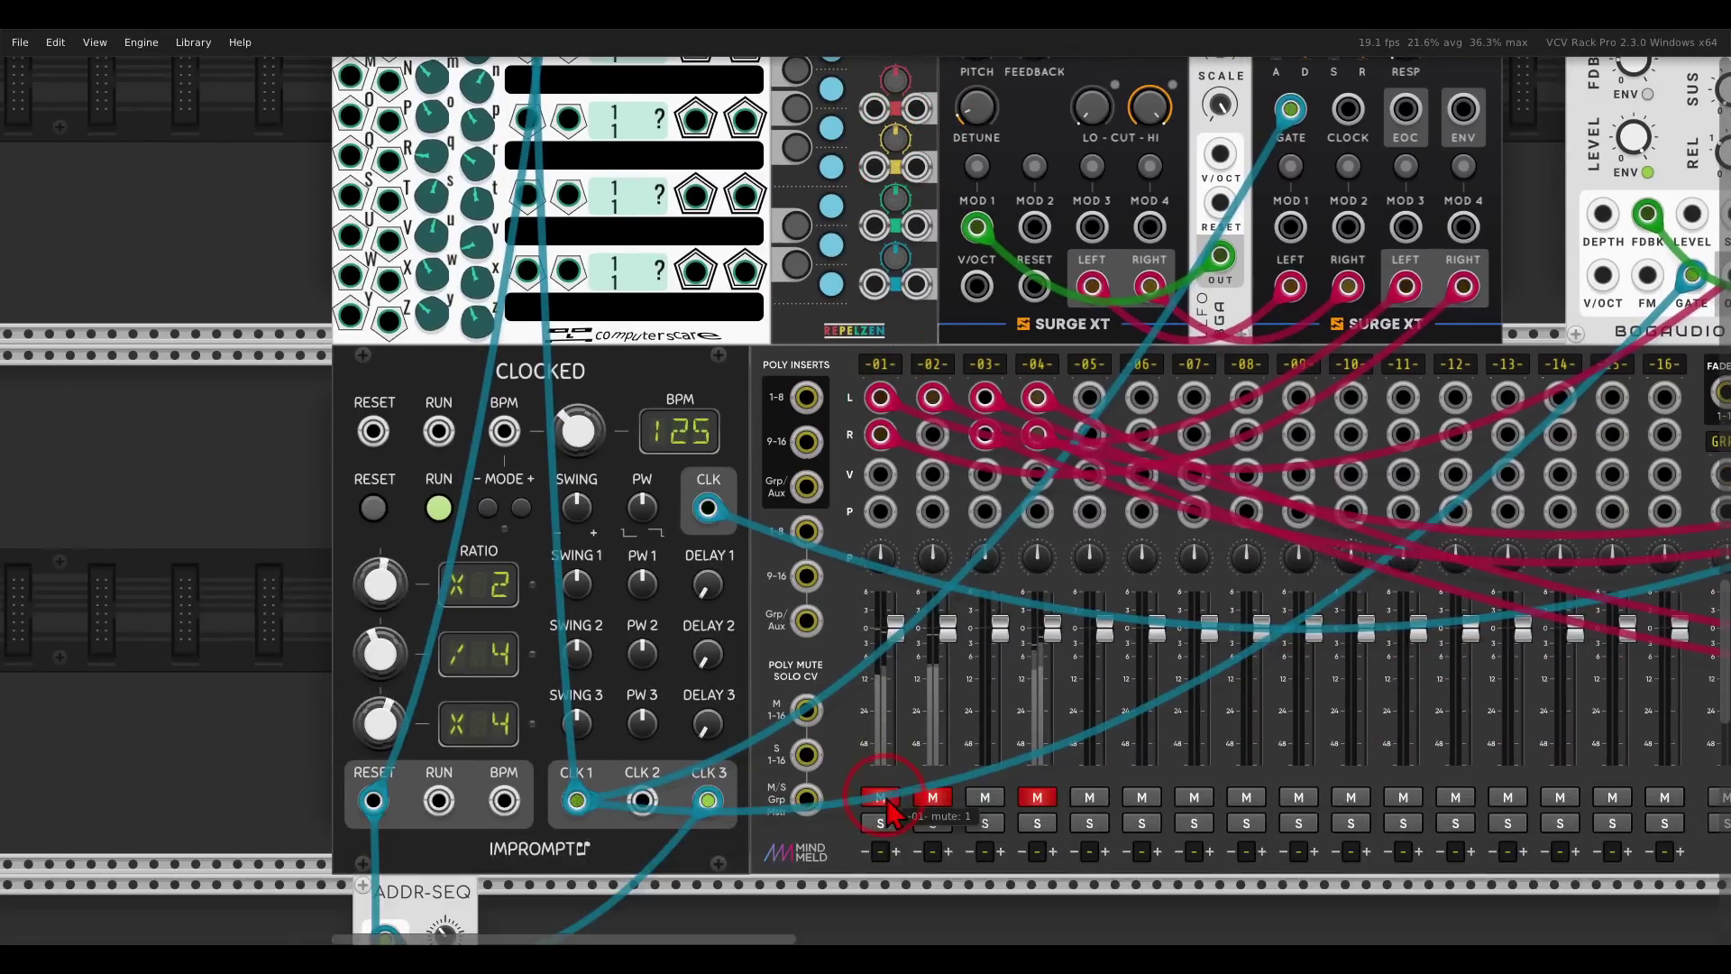
scroll(824, 320, "up", 1)
scroll(823, 321, "up", 3)
scroll(823, 320, "left", 2)
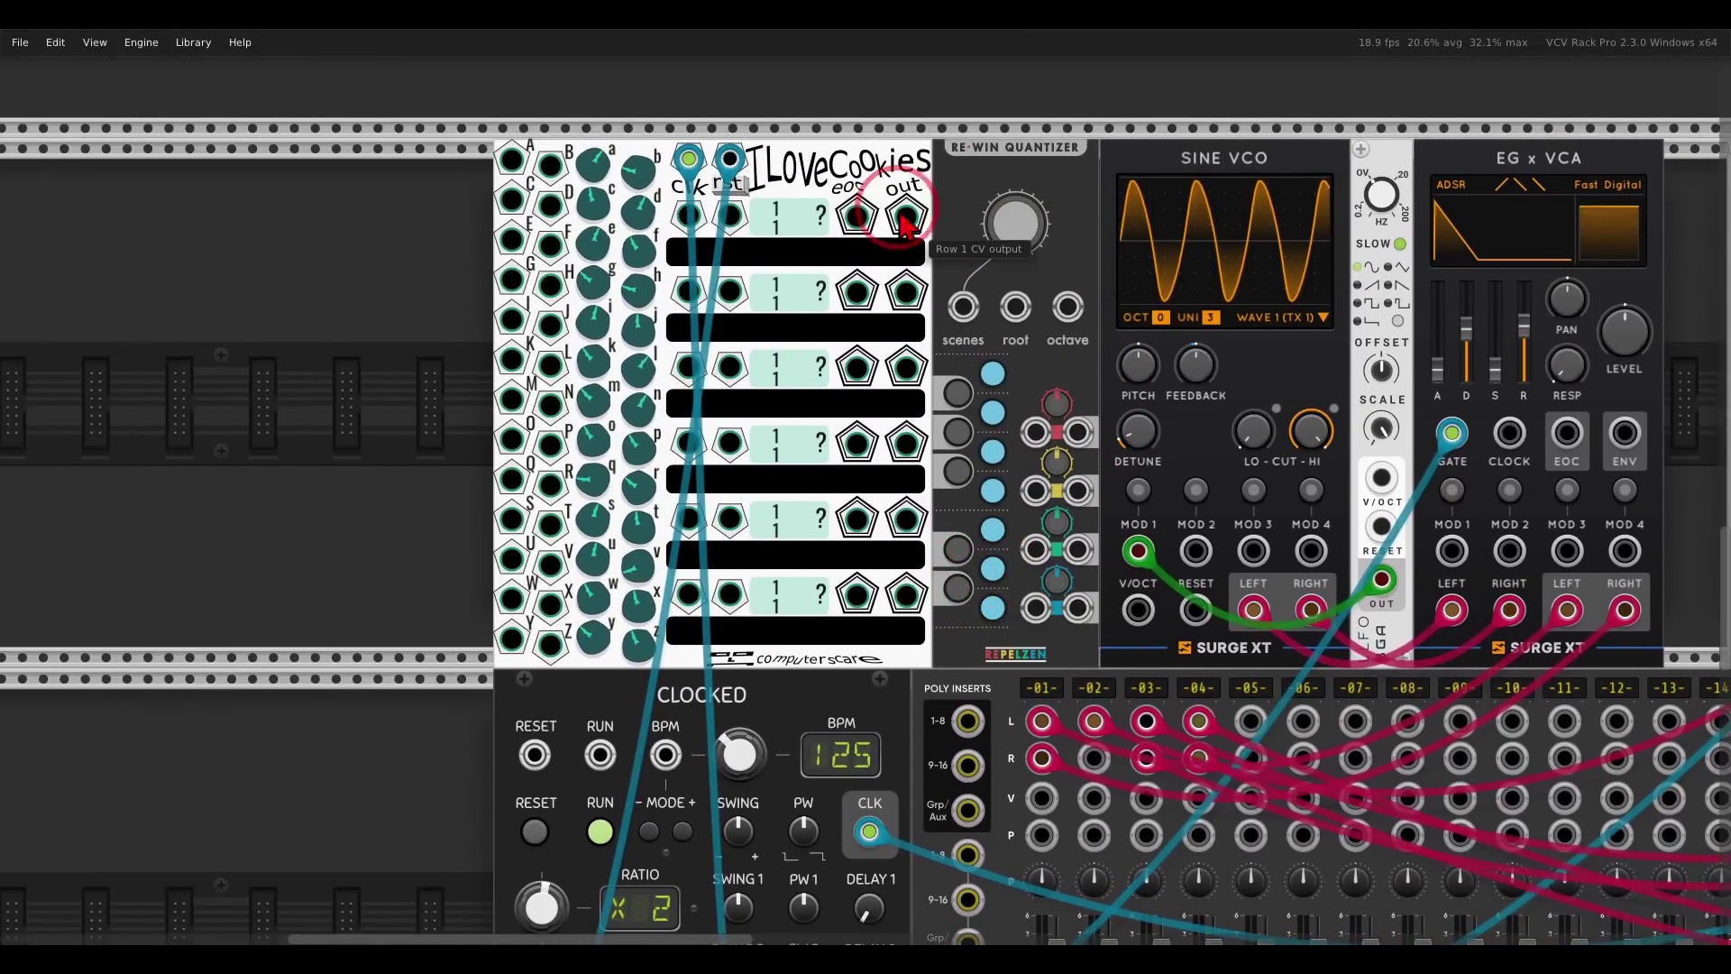
left_click_drag(906, 214, 1138, 611)
scroll(690, 270, "up", 1)
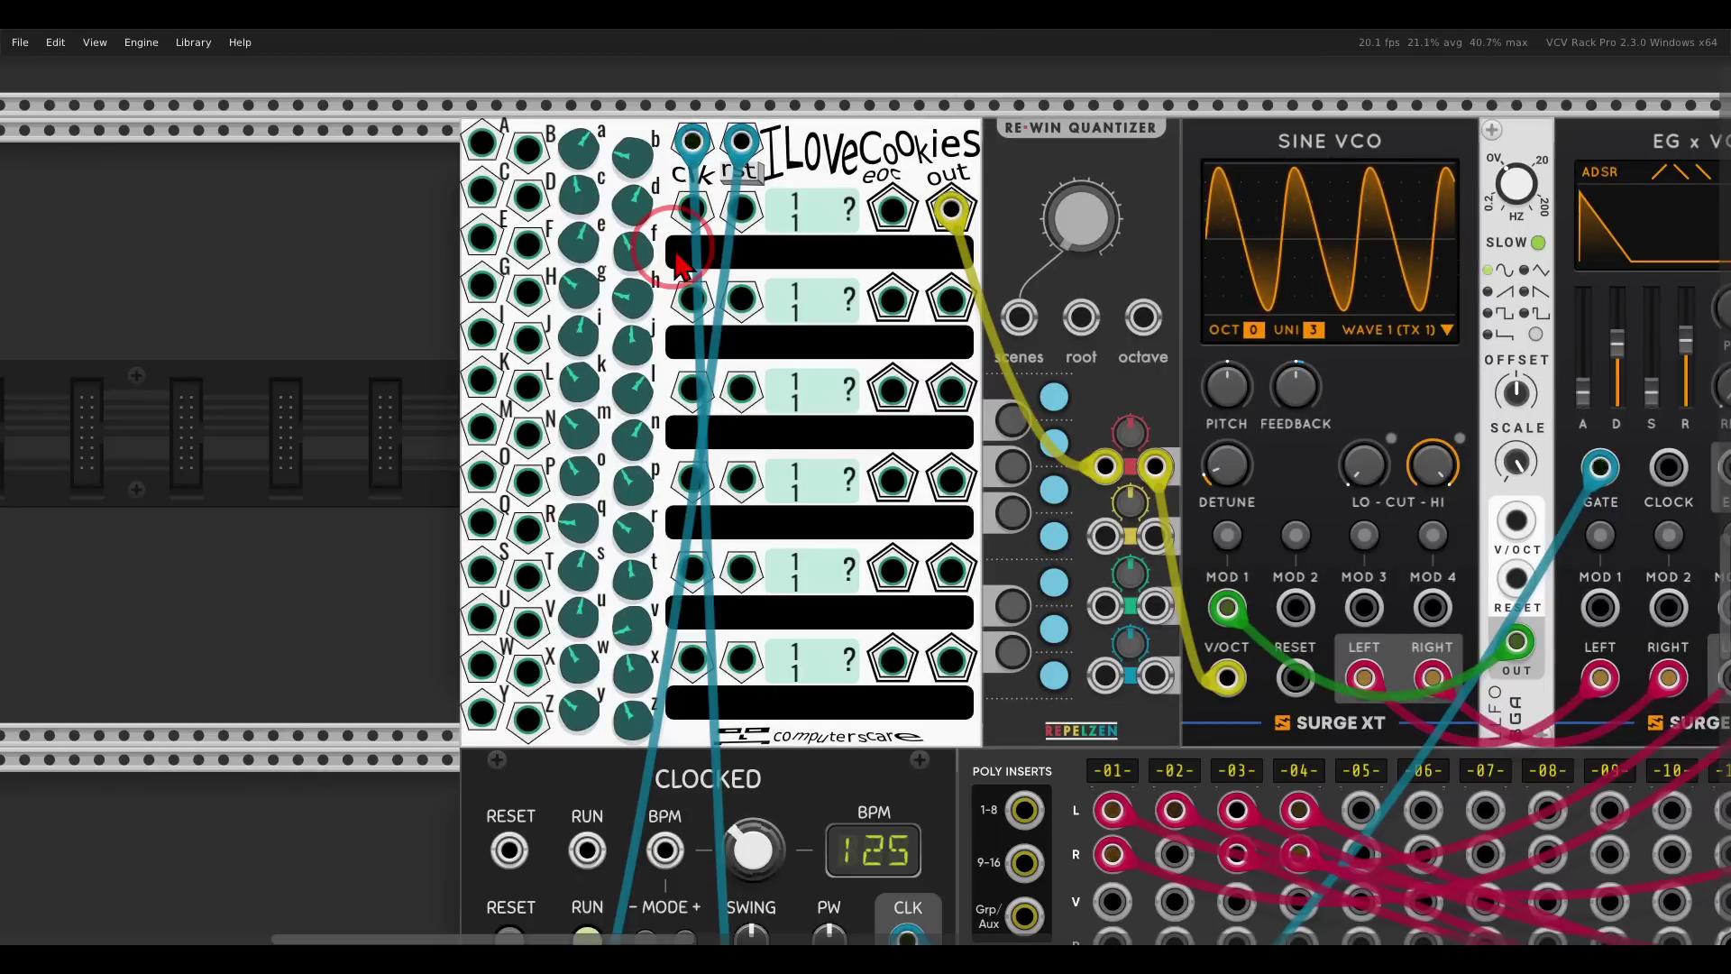
Type abcd, abce, abfg and jkj into row 1 so it reads abcdabceabfgjkjl.
left_click(739, 263)
type("abcd")
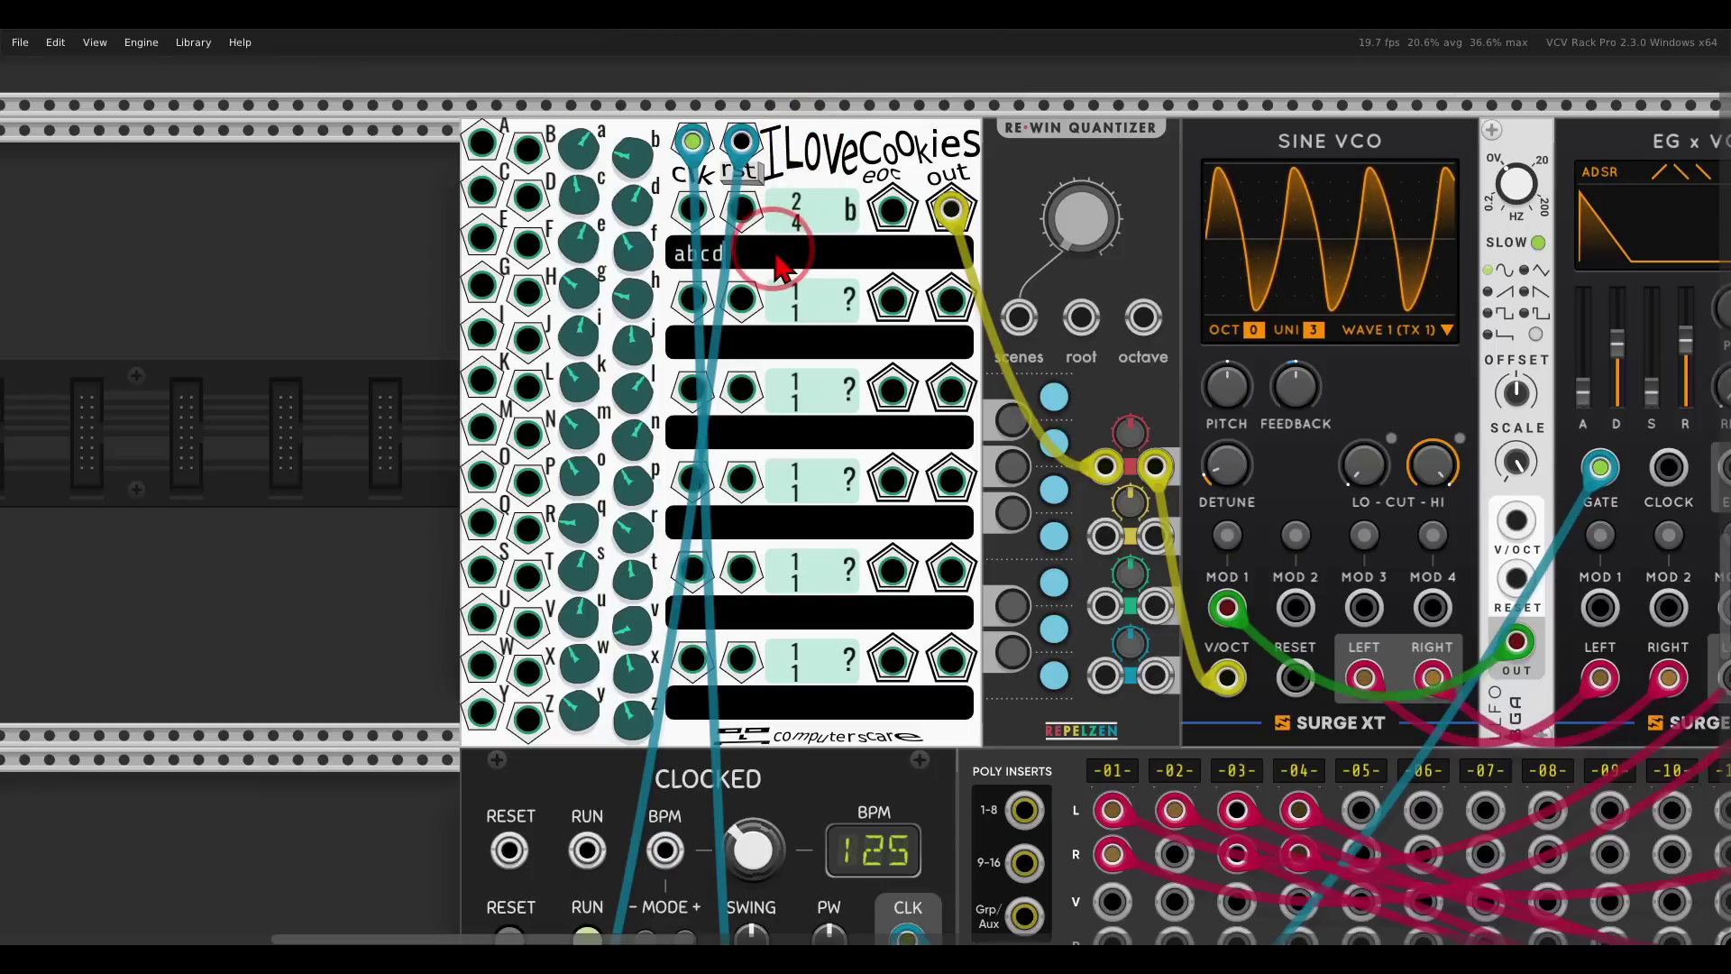
type("abce")
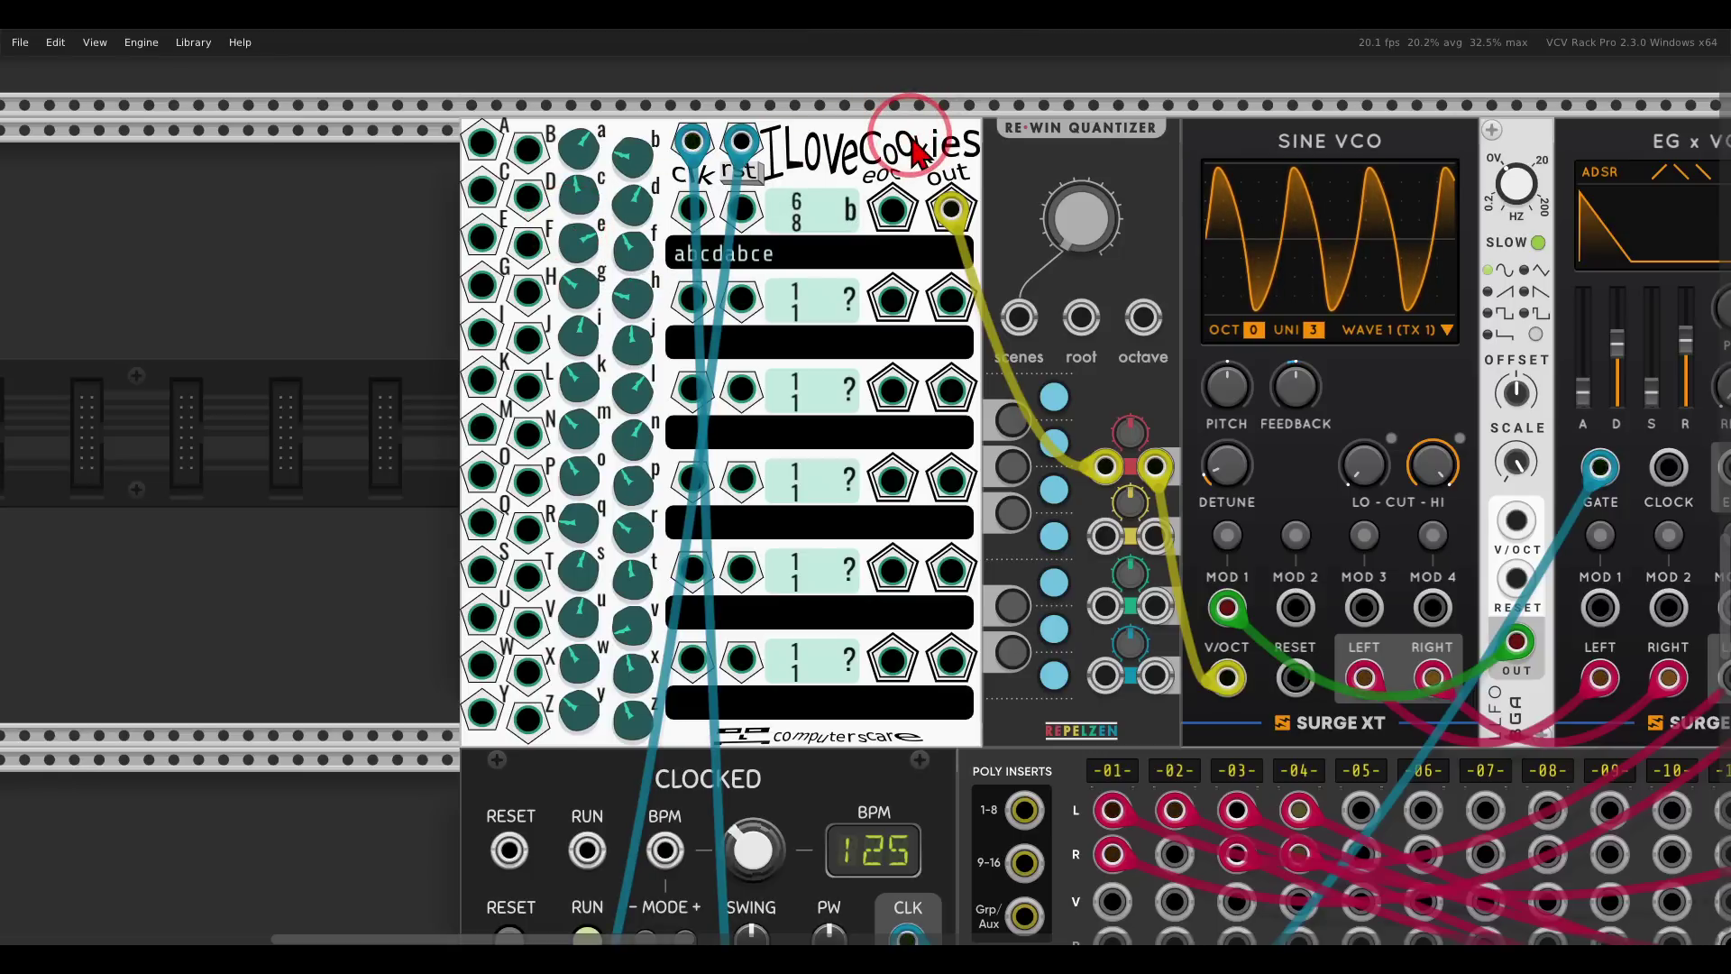
left_click(868, 264)
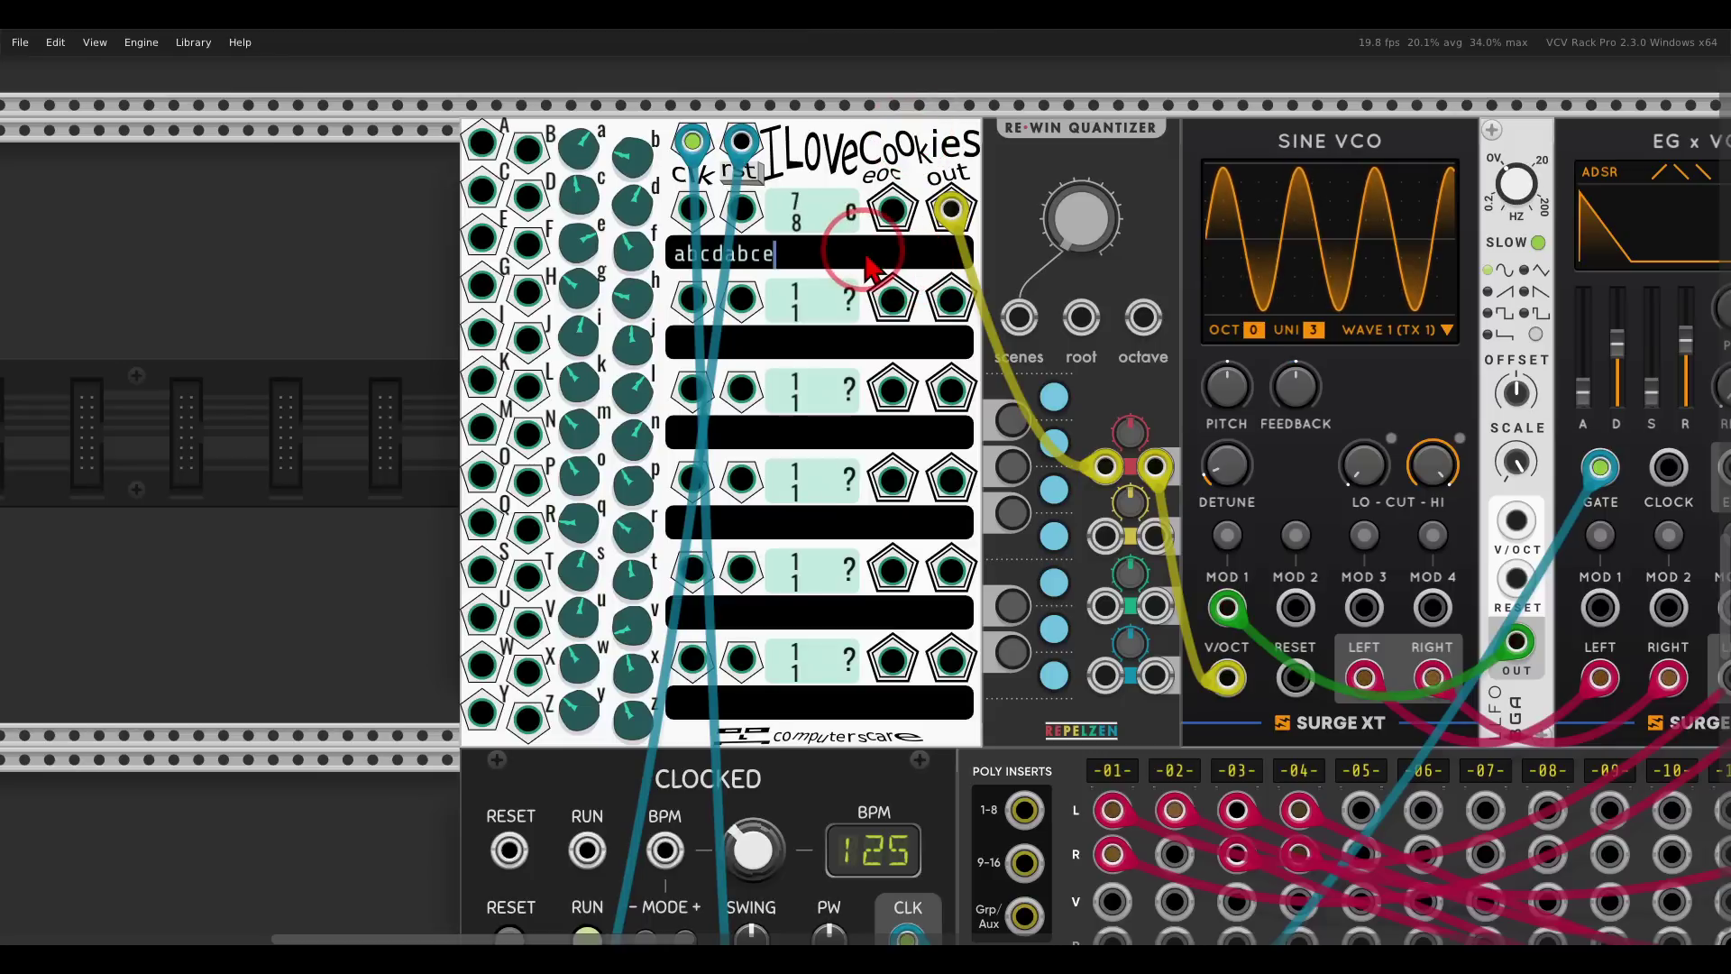
type("abfg")
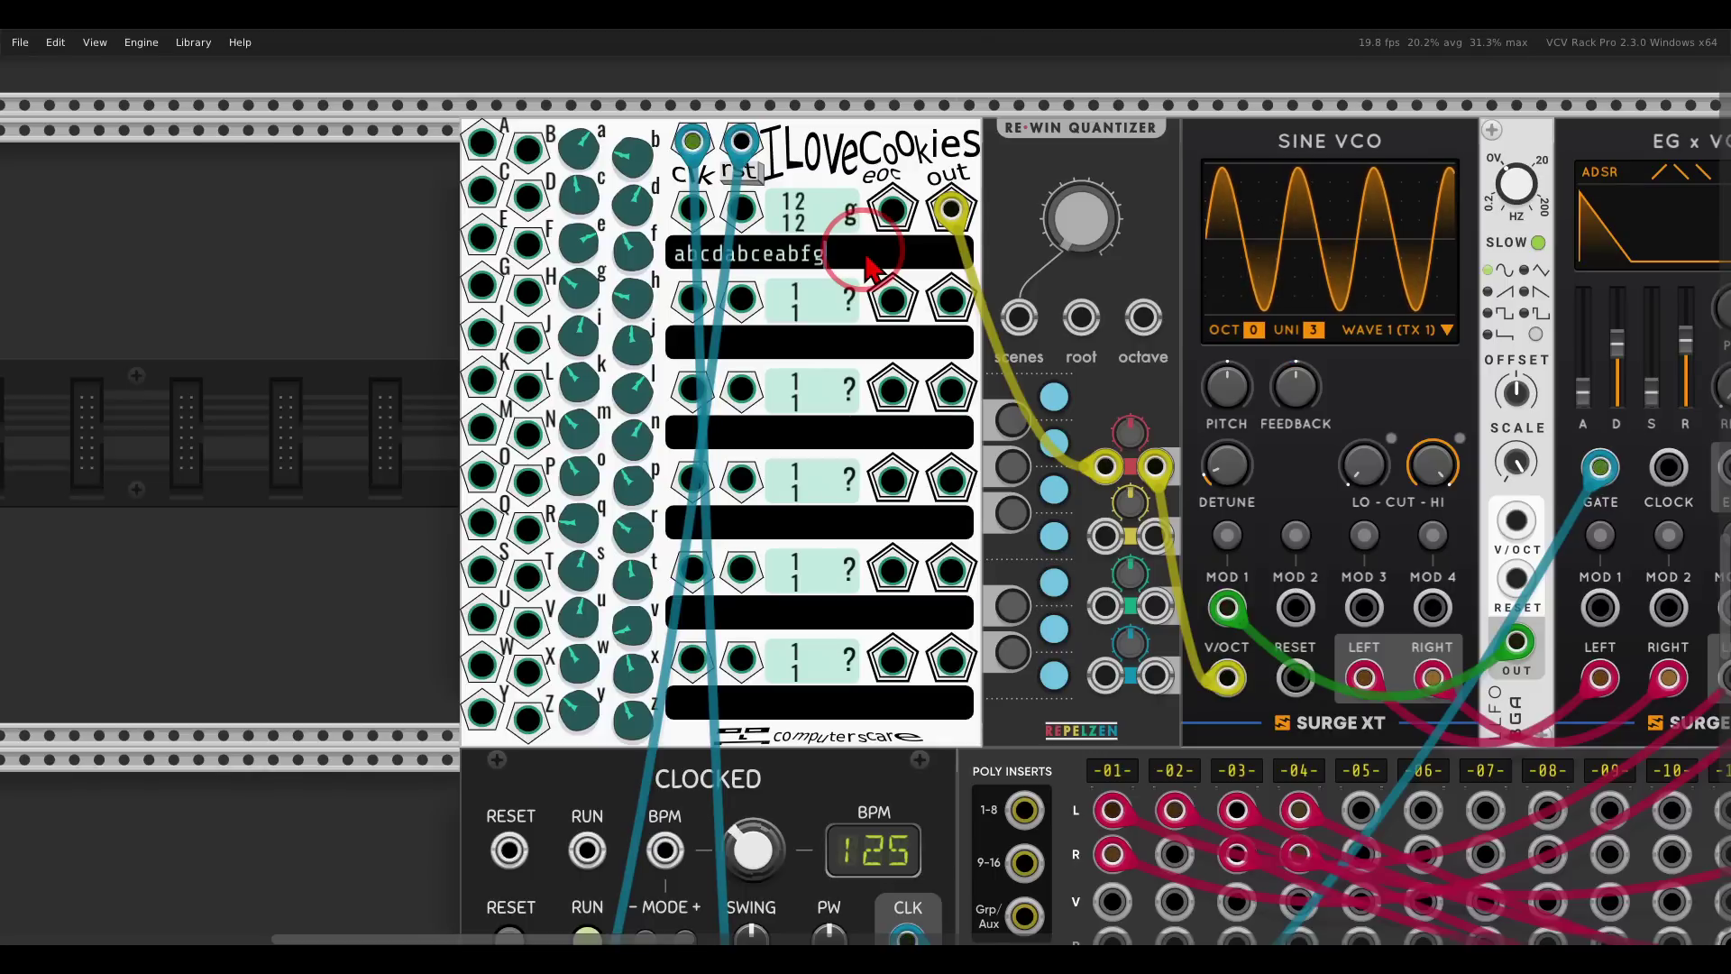
type("jkjl")
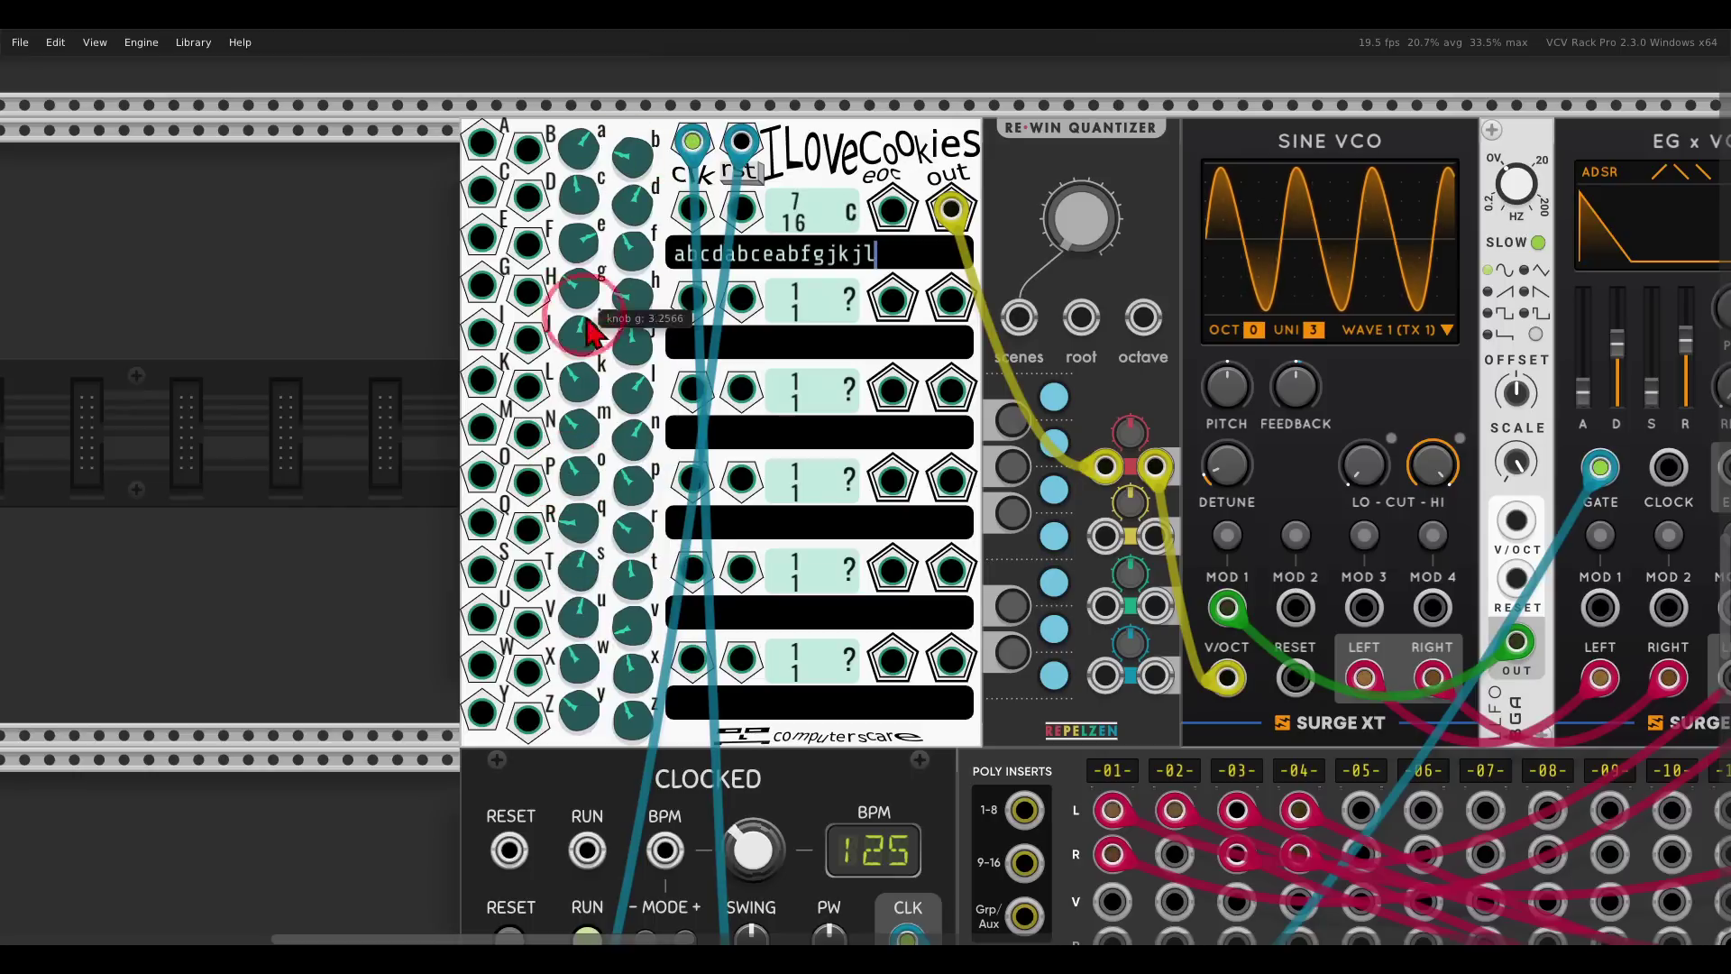
mouse_move(621, 410)
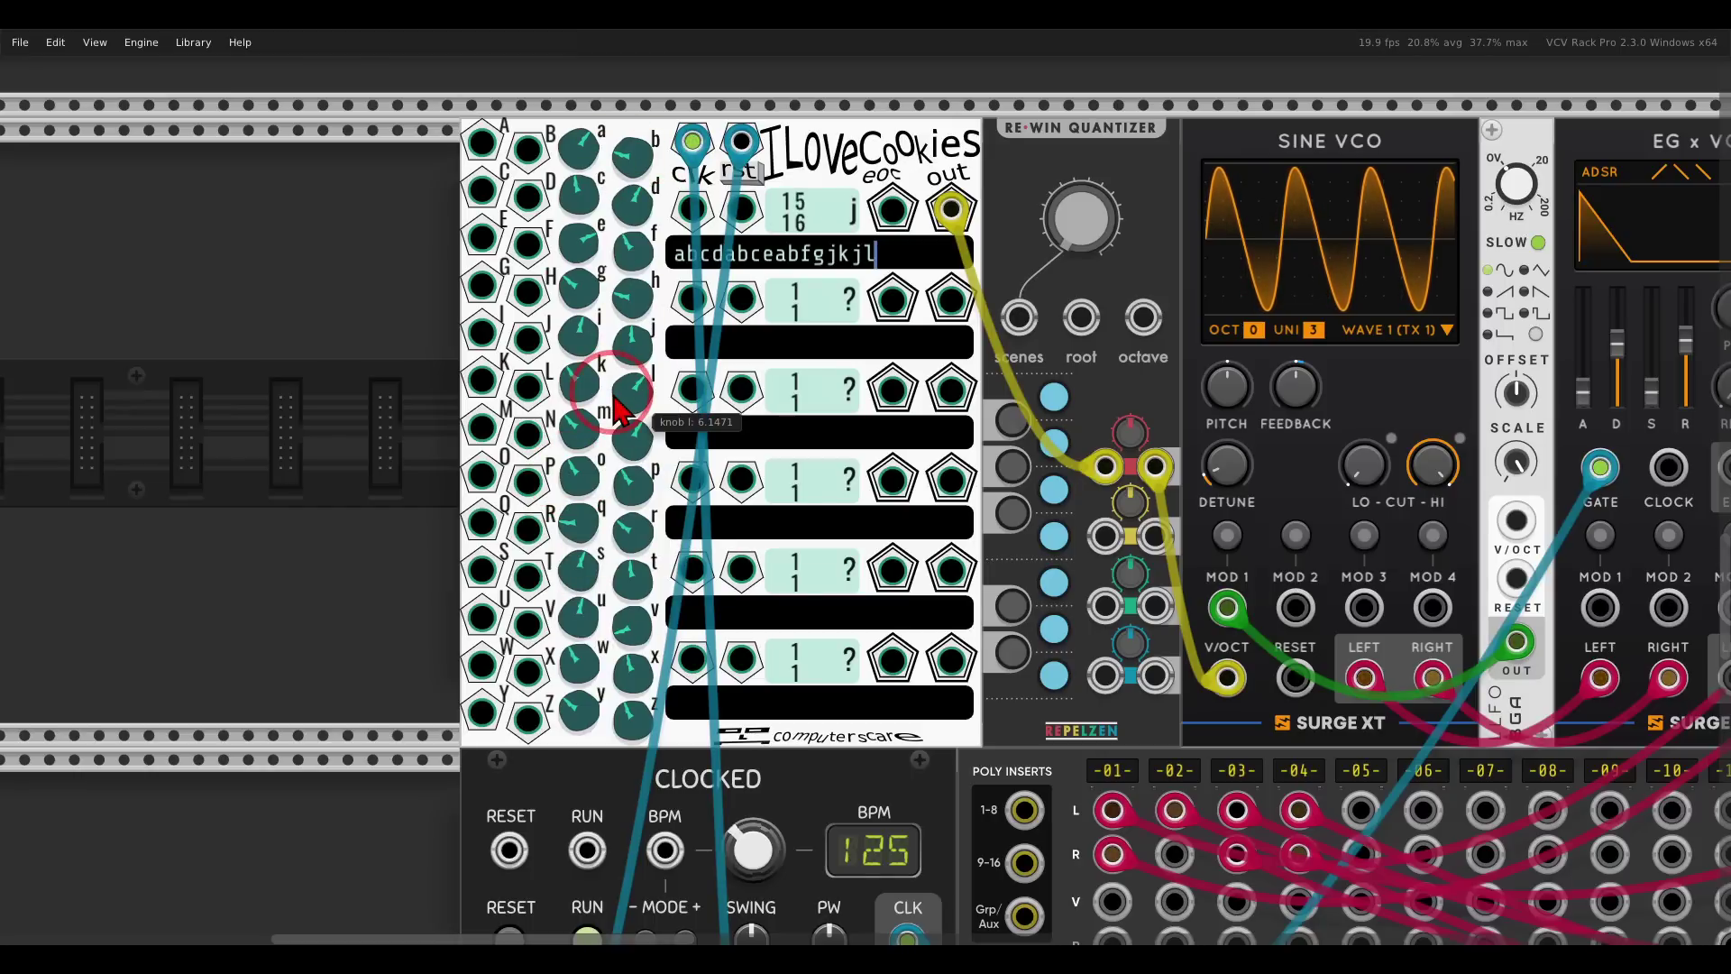
scroll(956, 370, "down", 5)
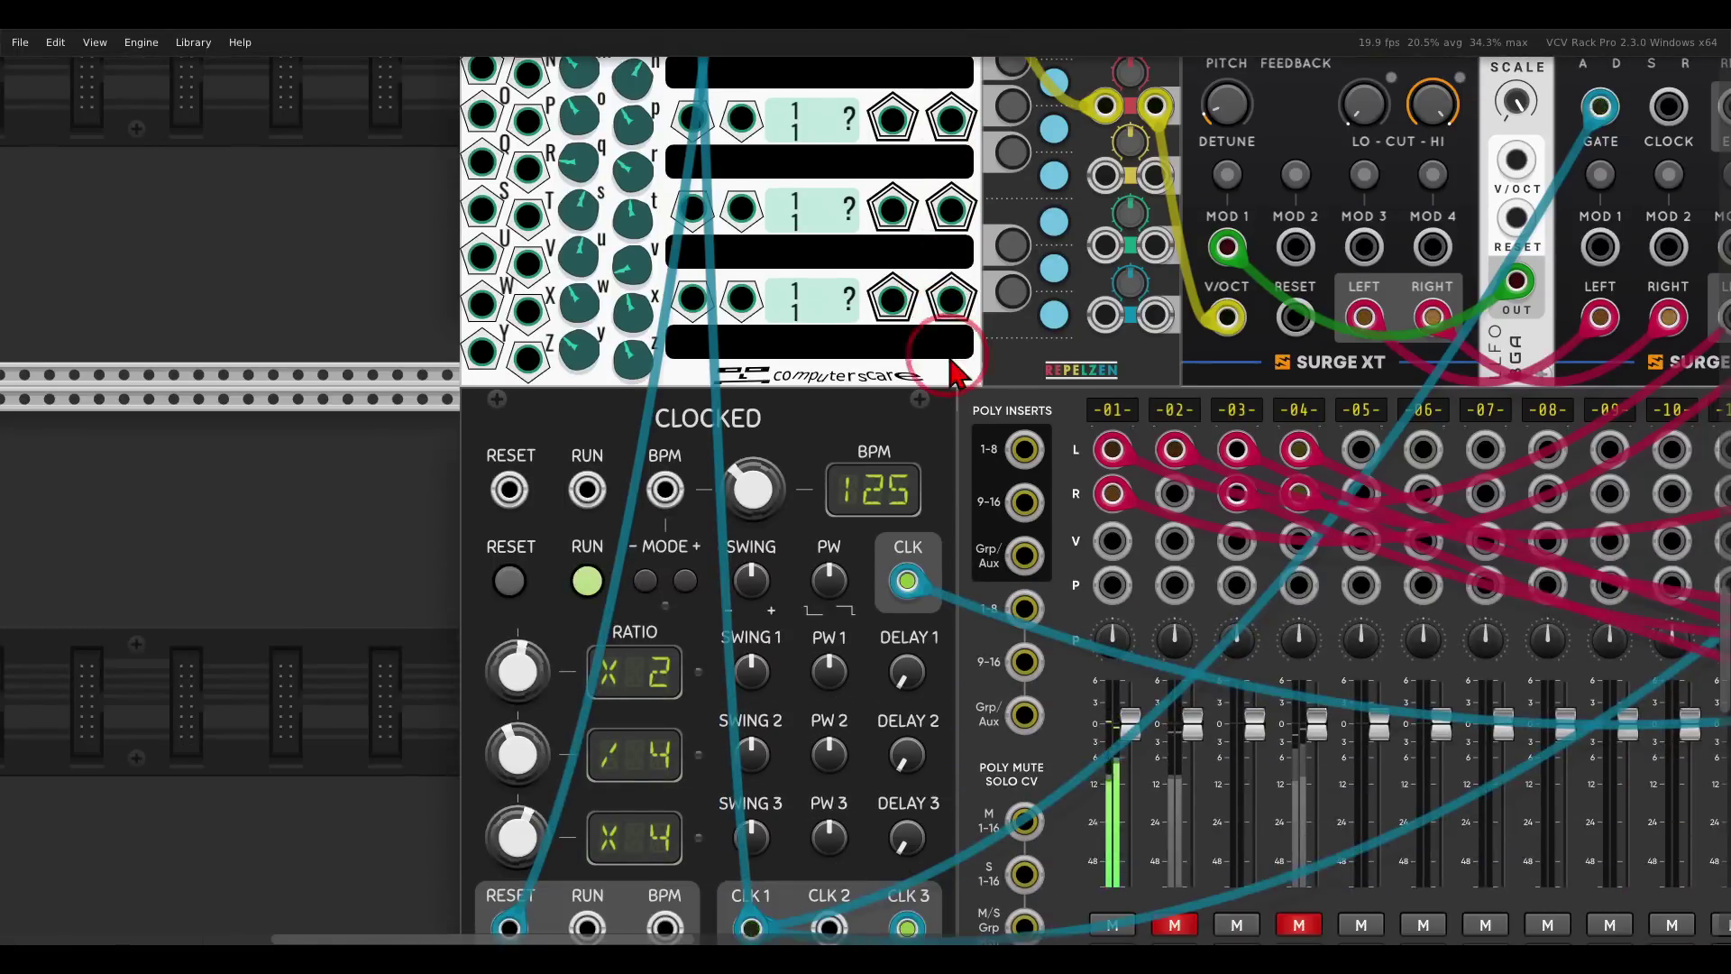
scroll(956, 370, "down", 1)
scroll(1003, 429, "up", 5)
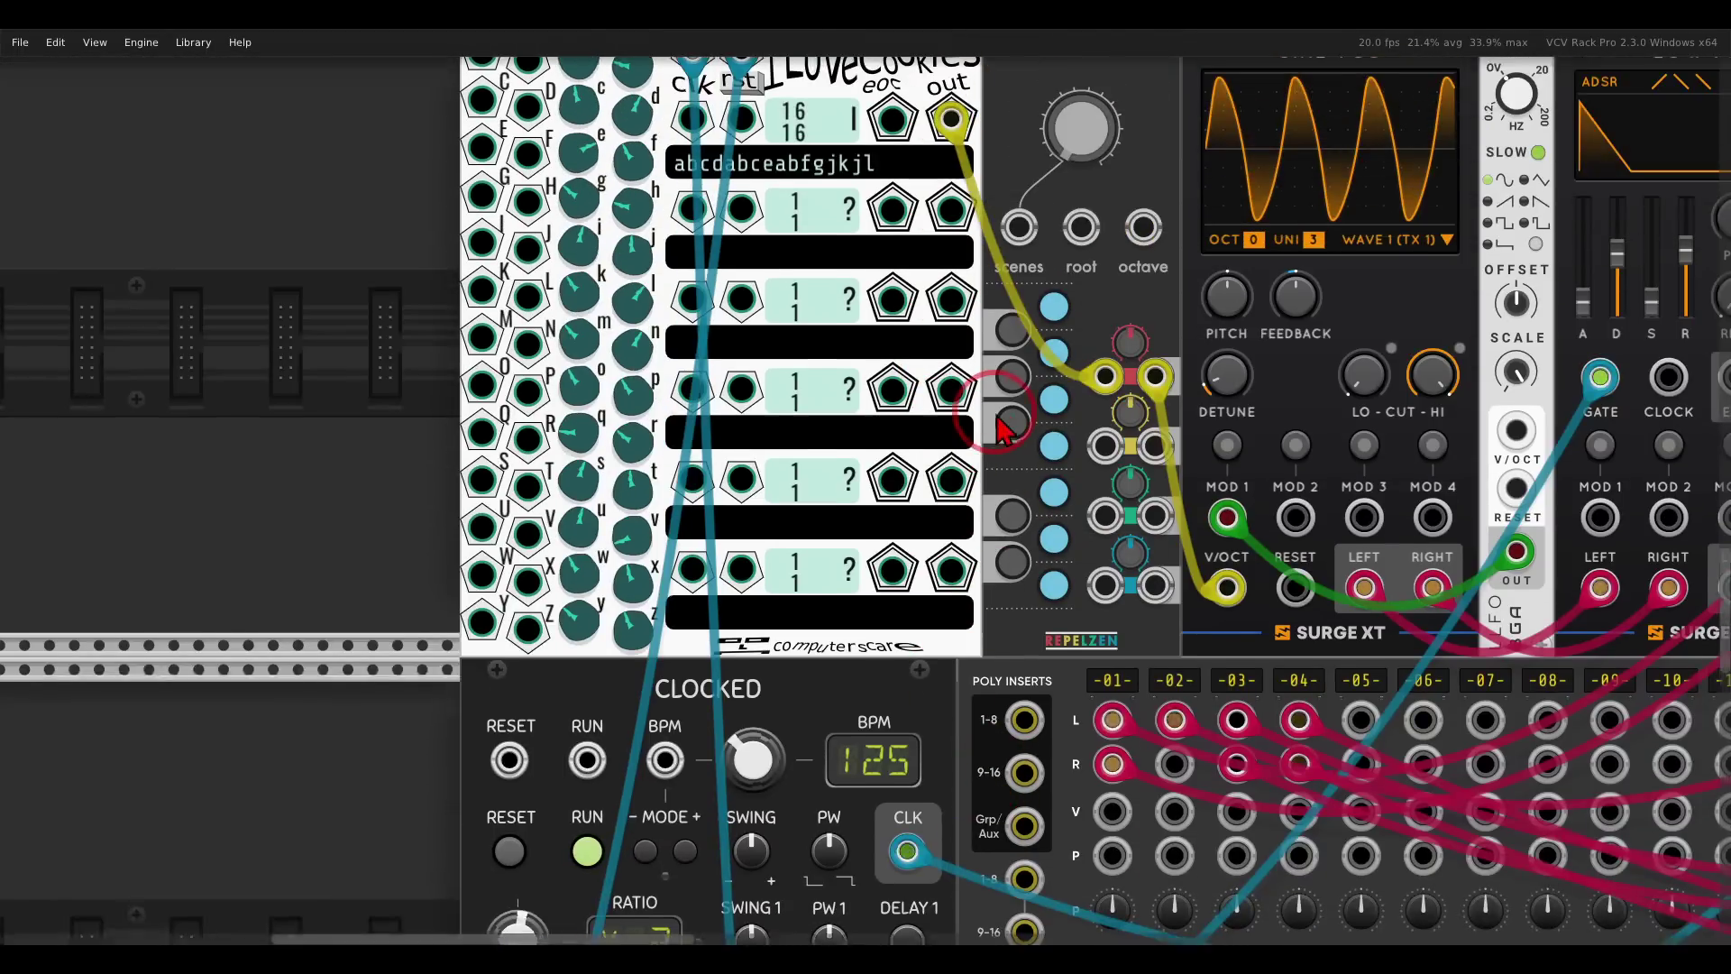
scroll(1003, 428, "down", 5)
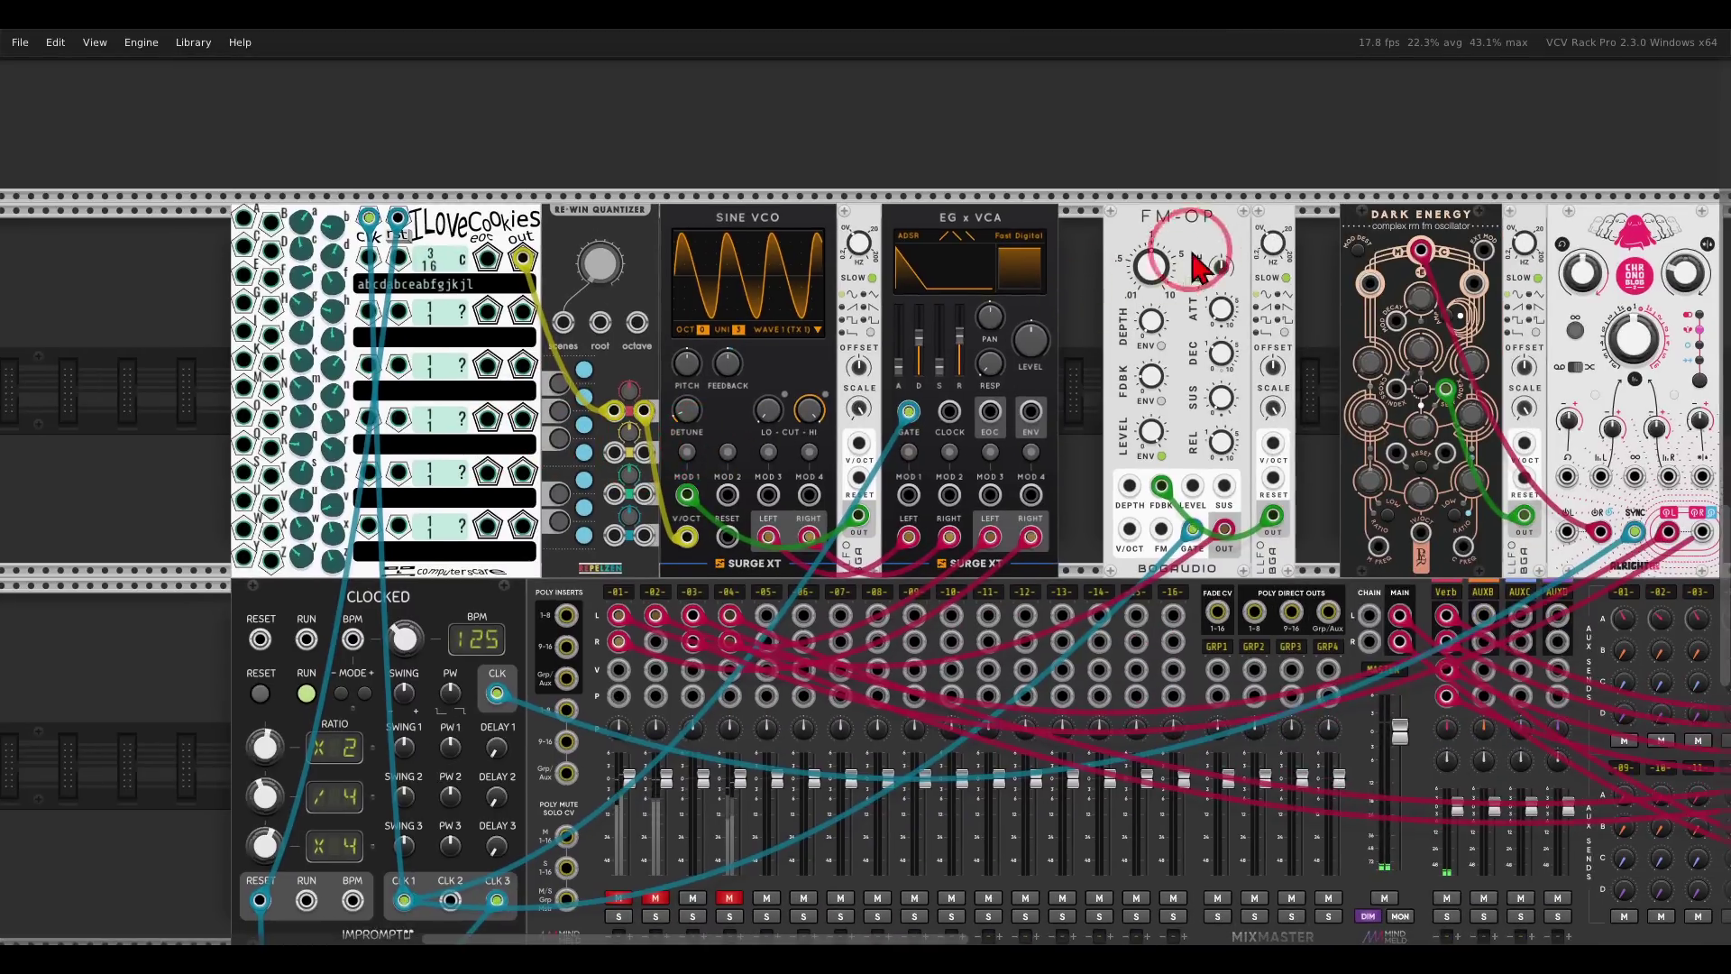
scroll(1126, 419, "left", 4)
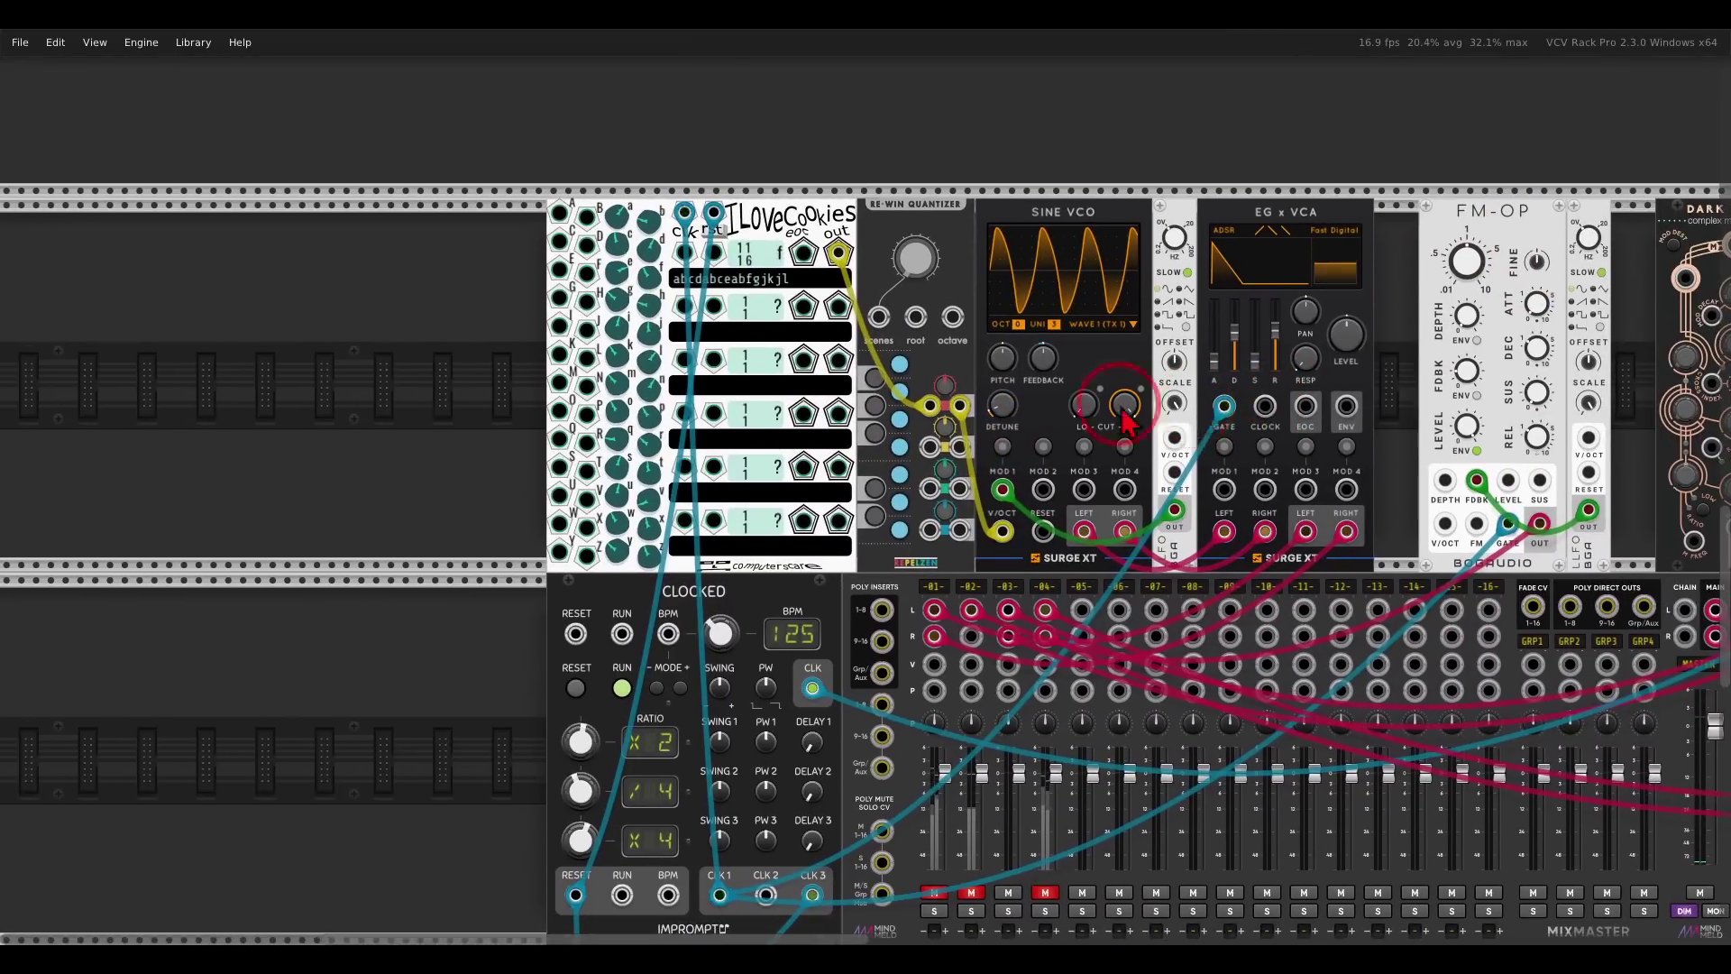
scroll(807, 433, "down", 1)
scroll(807, 433, "up", 1)
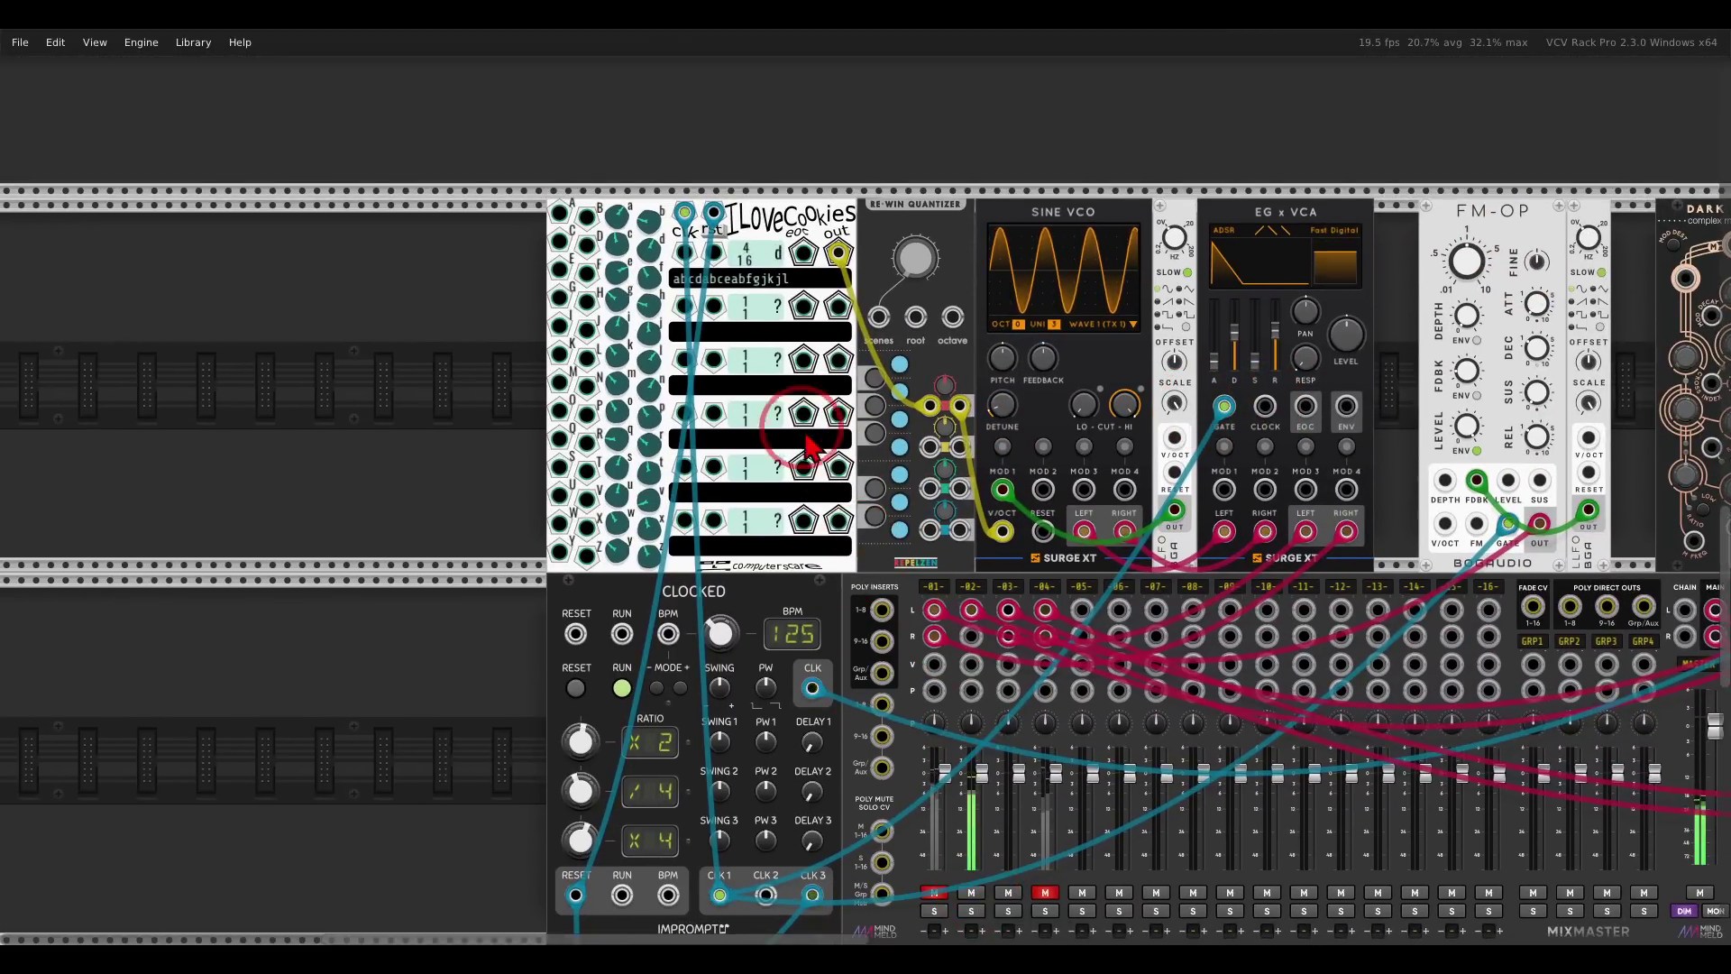
scroll(807, 446, "up", 3)
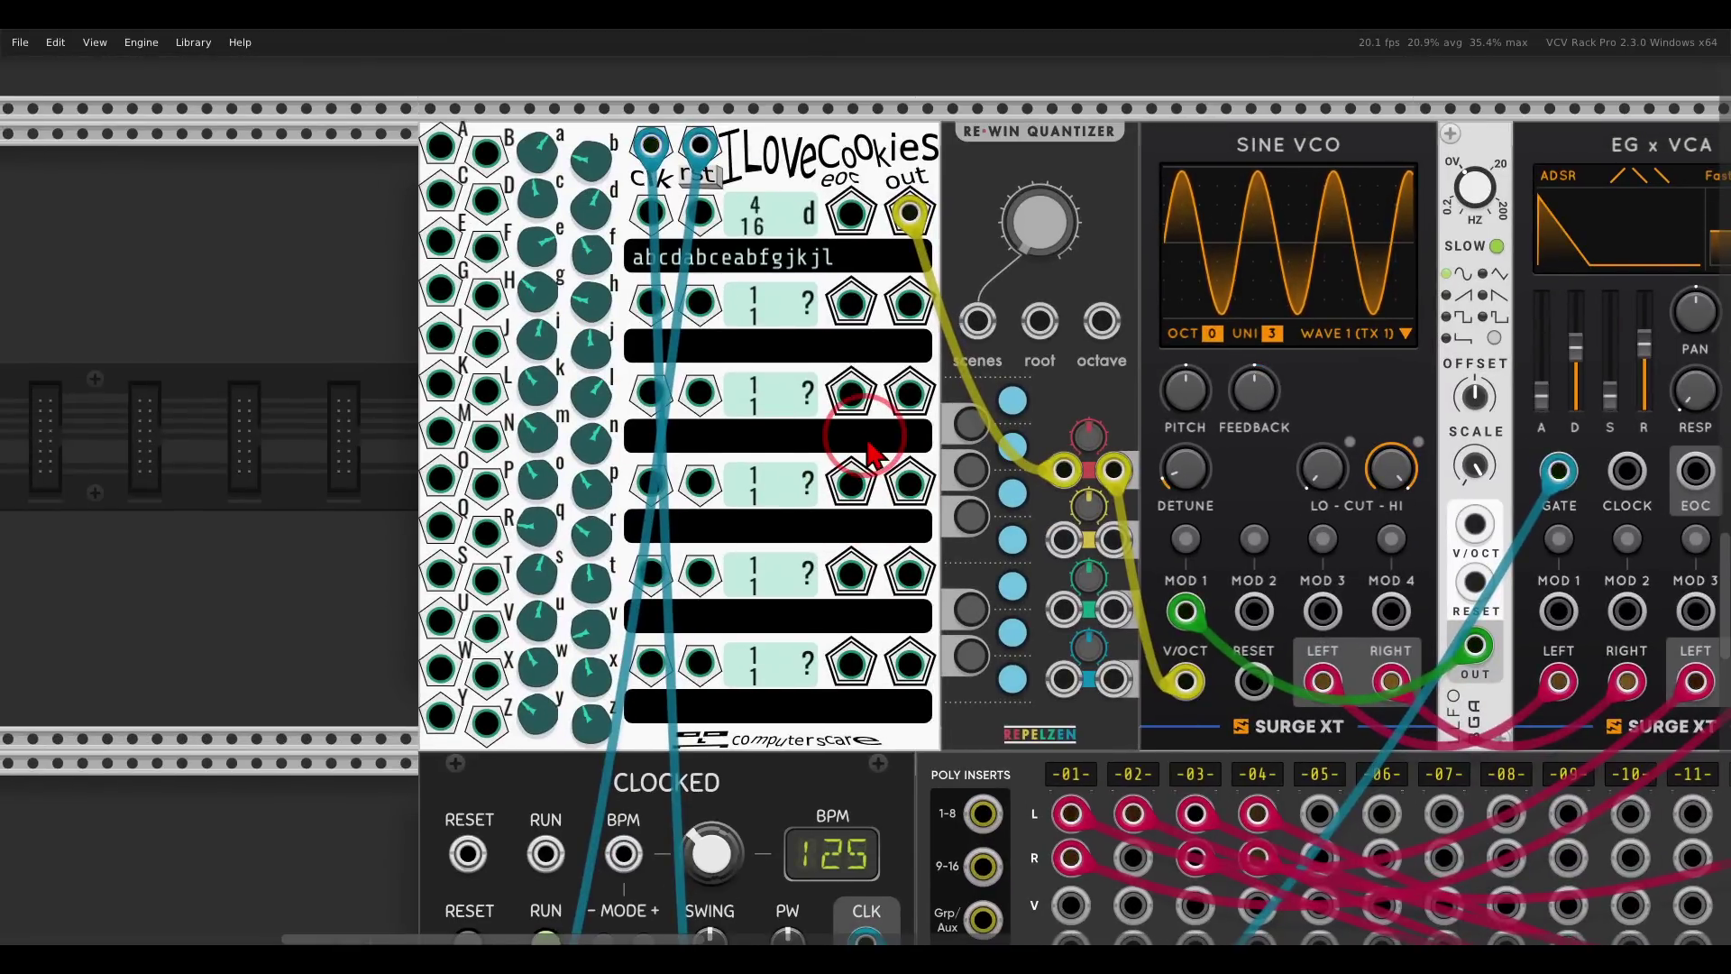
left_click_drag(909, 303, 1468, 667)
scroll(1132, 410, "left", 10)
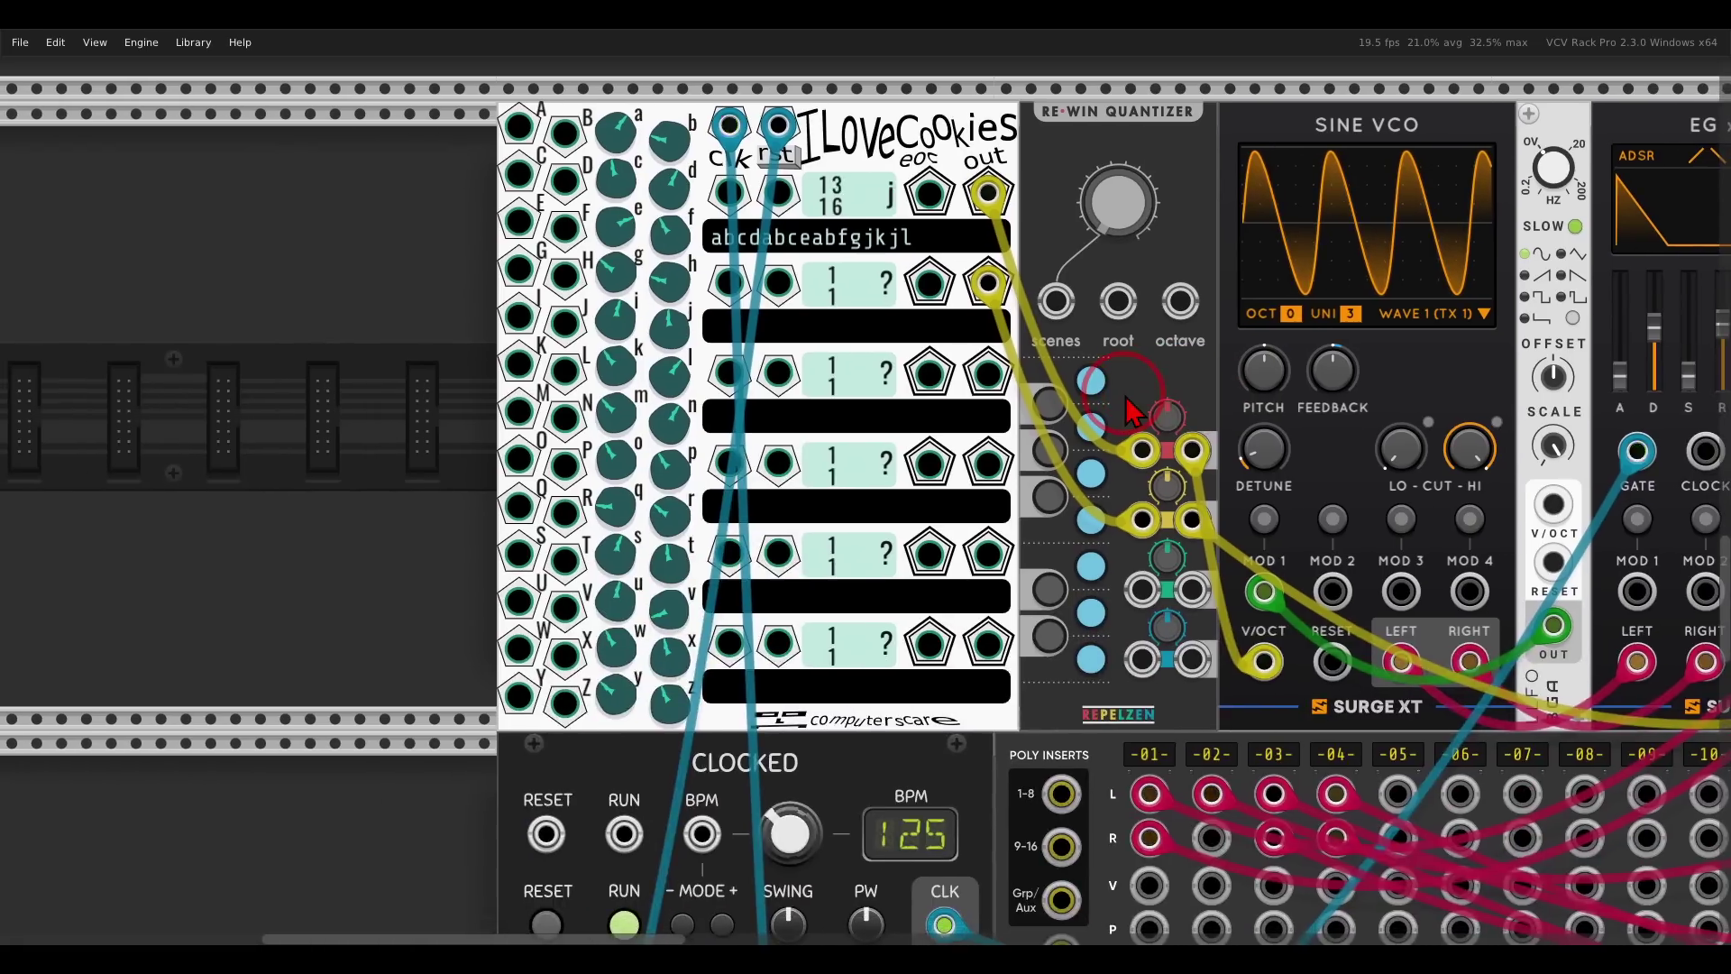
scroll(1140, 408, "left", 2)
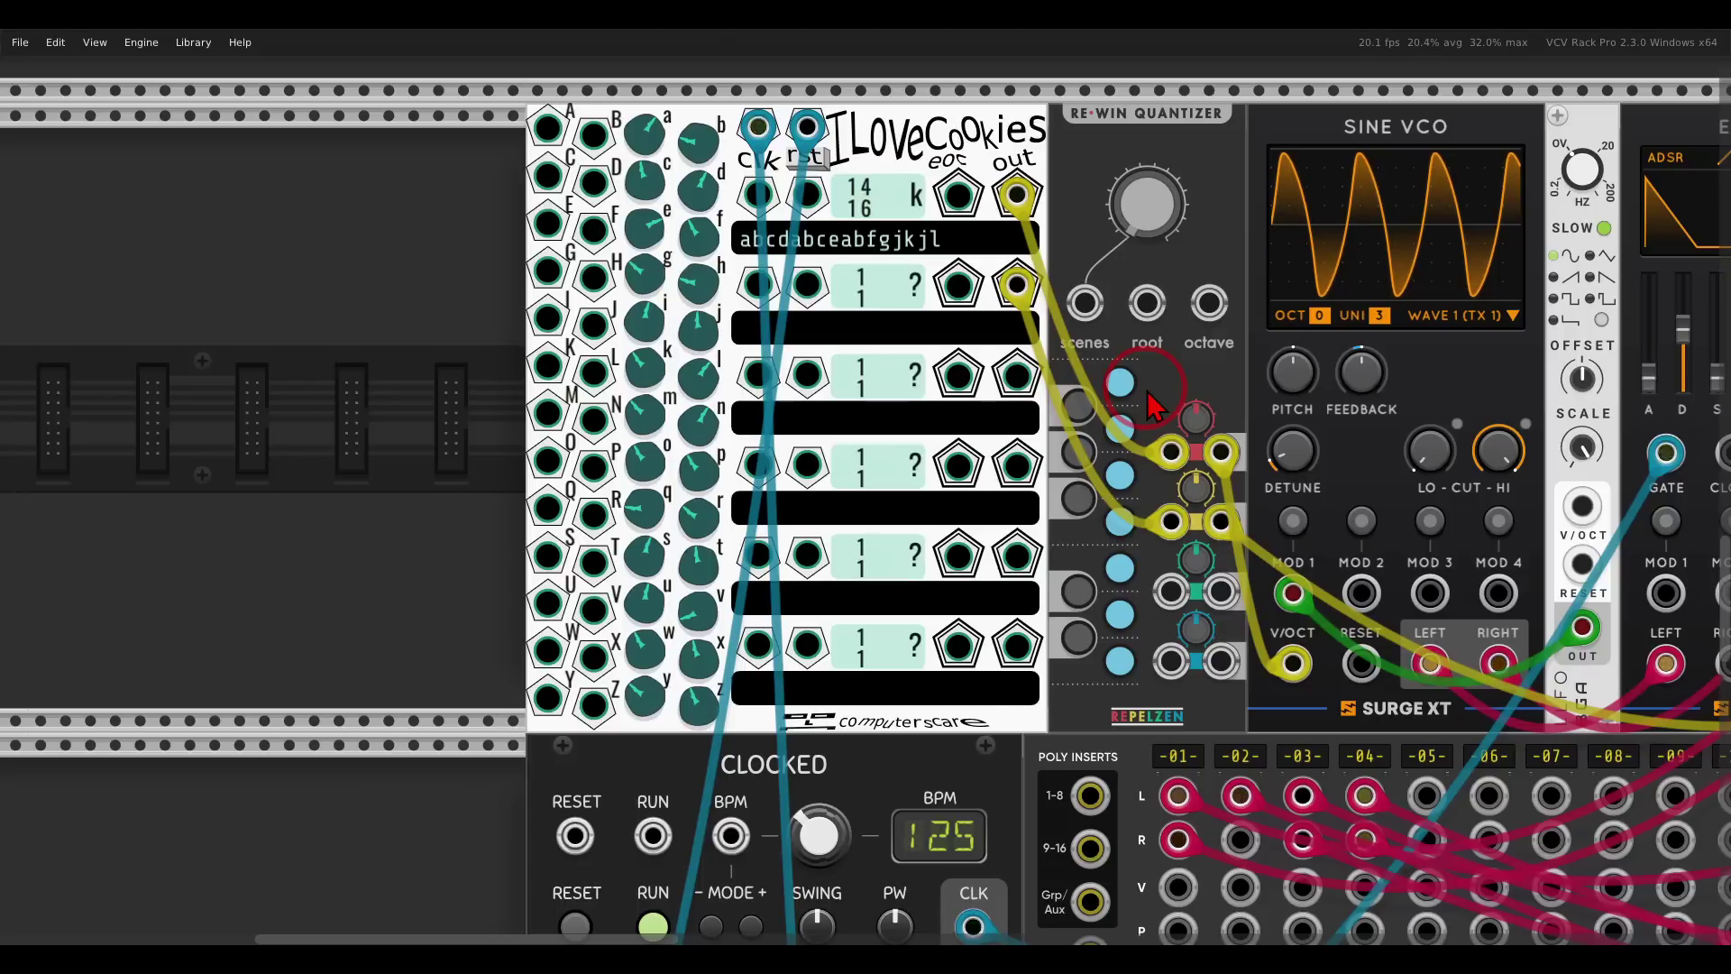
type("reverbislife")
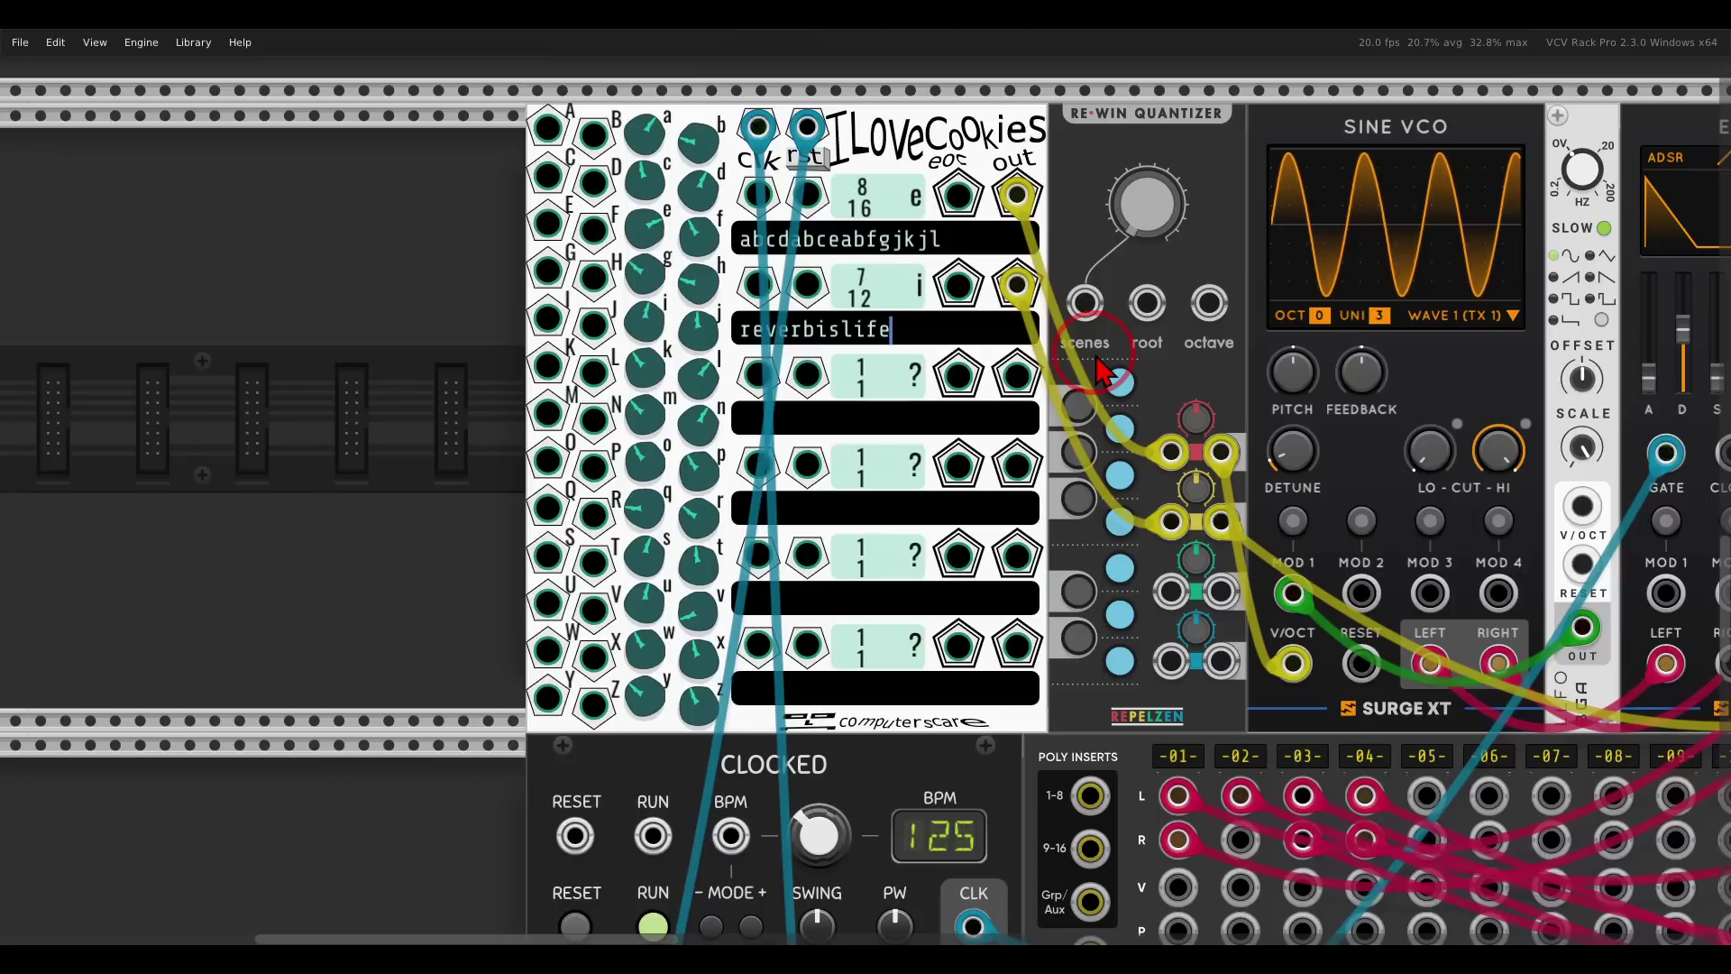
type("@16")
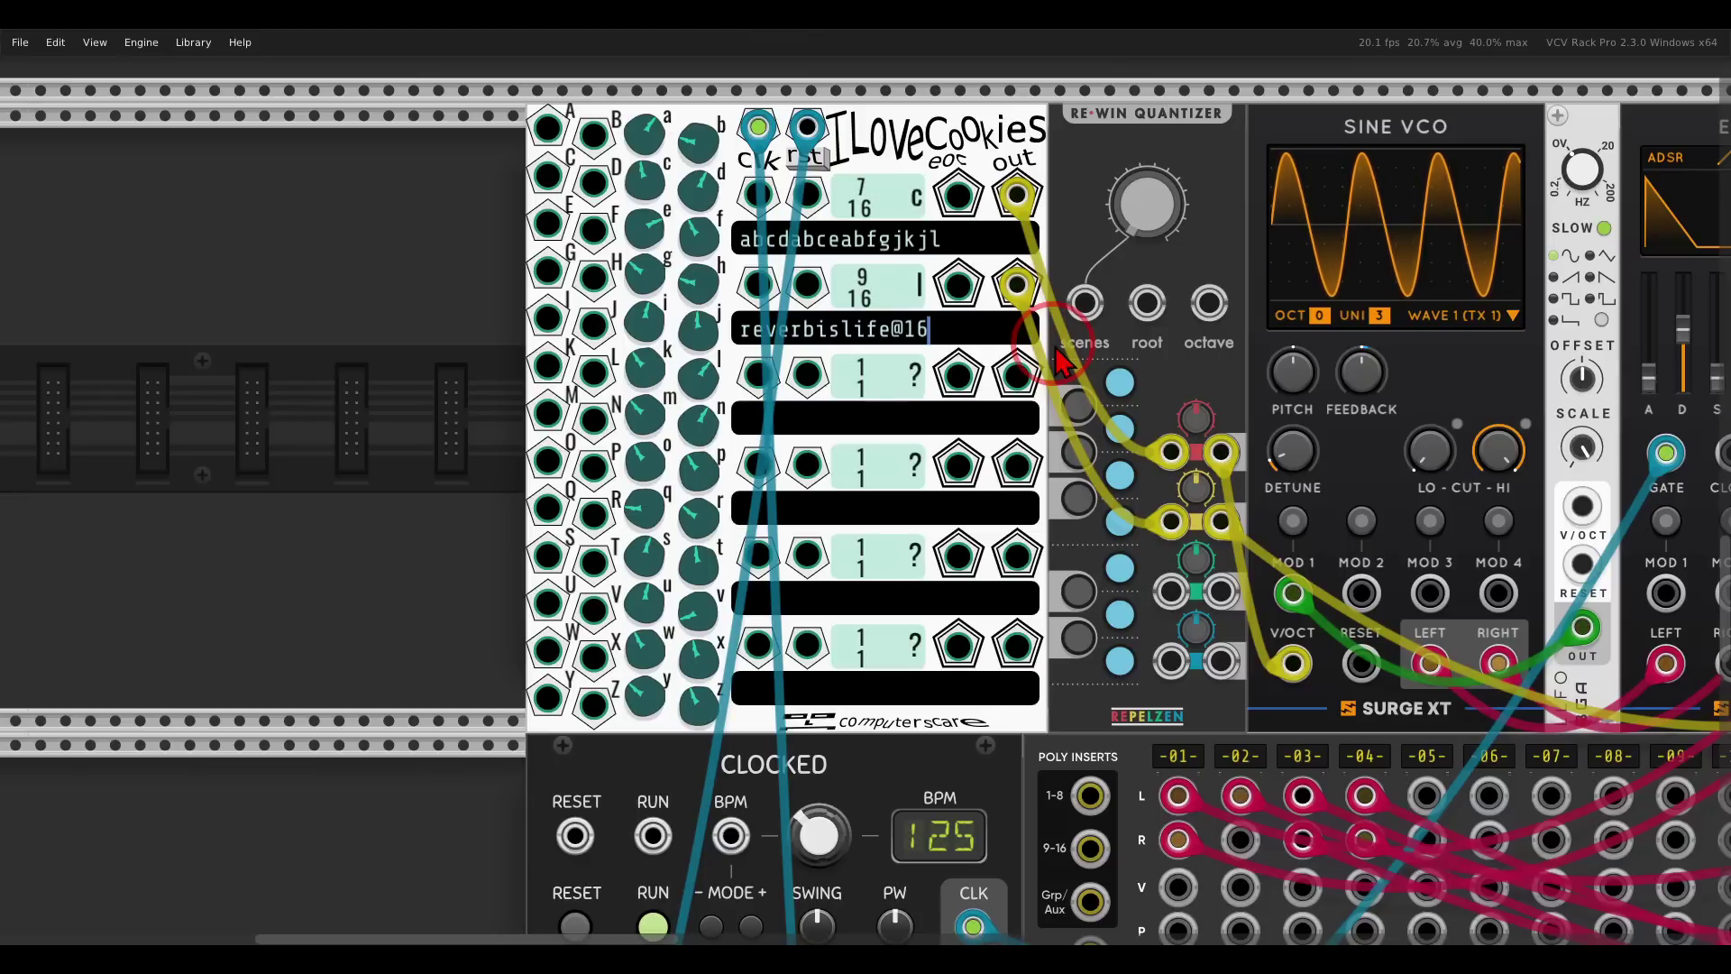
Clear row 2's pattern and type [reverb,is,life,man]@8.
key("BackSpace")
key("BackSpace")
key("BackSpace")
key("BackSpace")
key("BackSpace")
key("BackSpace")
key("BackSpace")
key("BackSpace")
key("BackSpace")
key("BackSpace")
key("BackSpace")
key("BackSpace")
key("BackSpace")
key("BackSpace")
key("BackSpace")
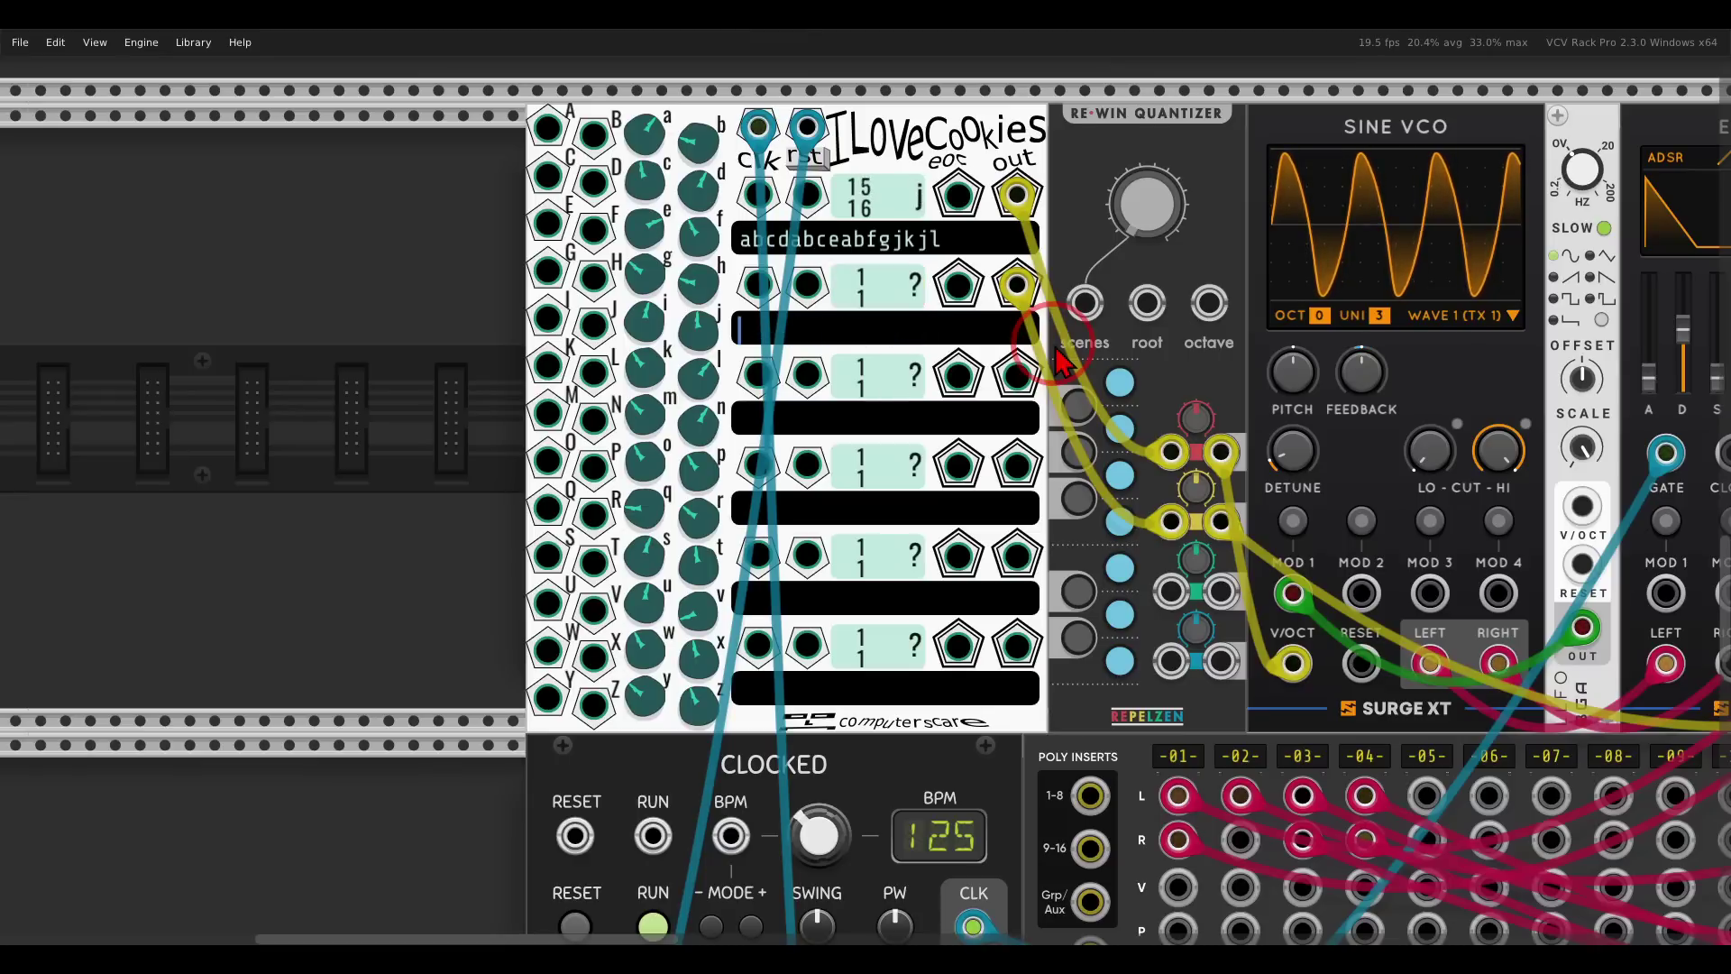
type("[")
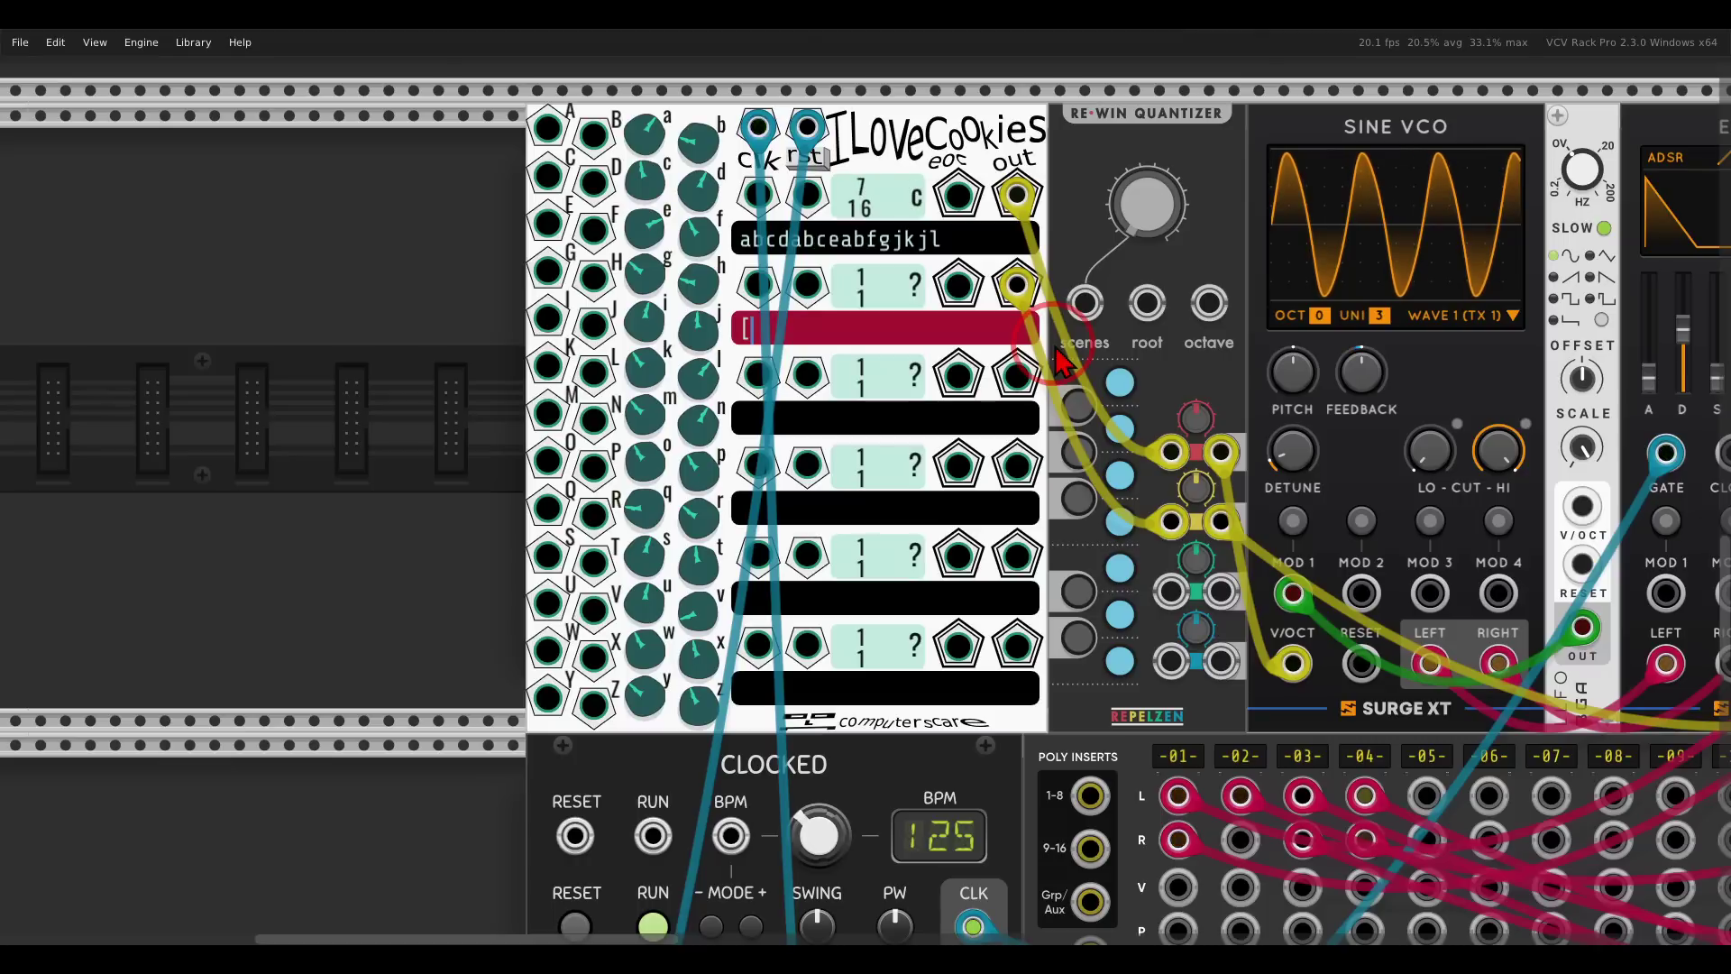
type("reve")
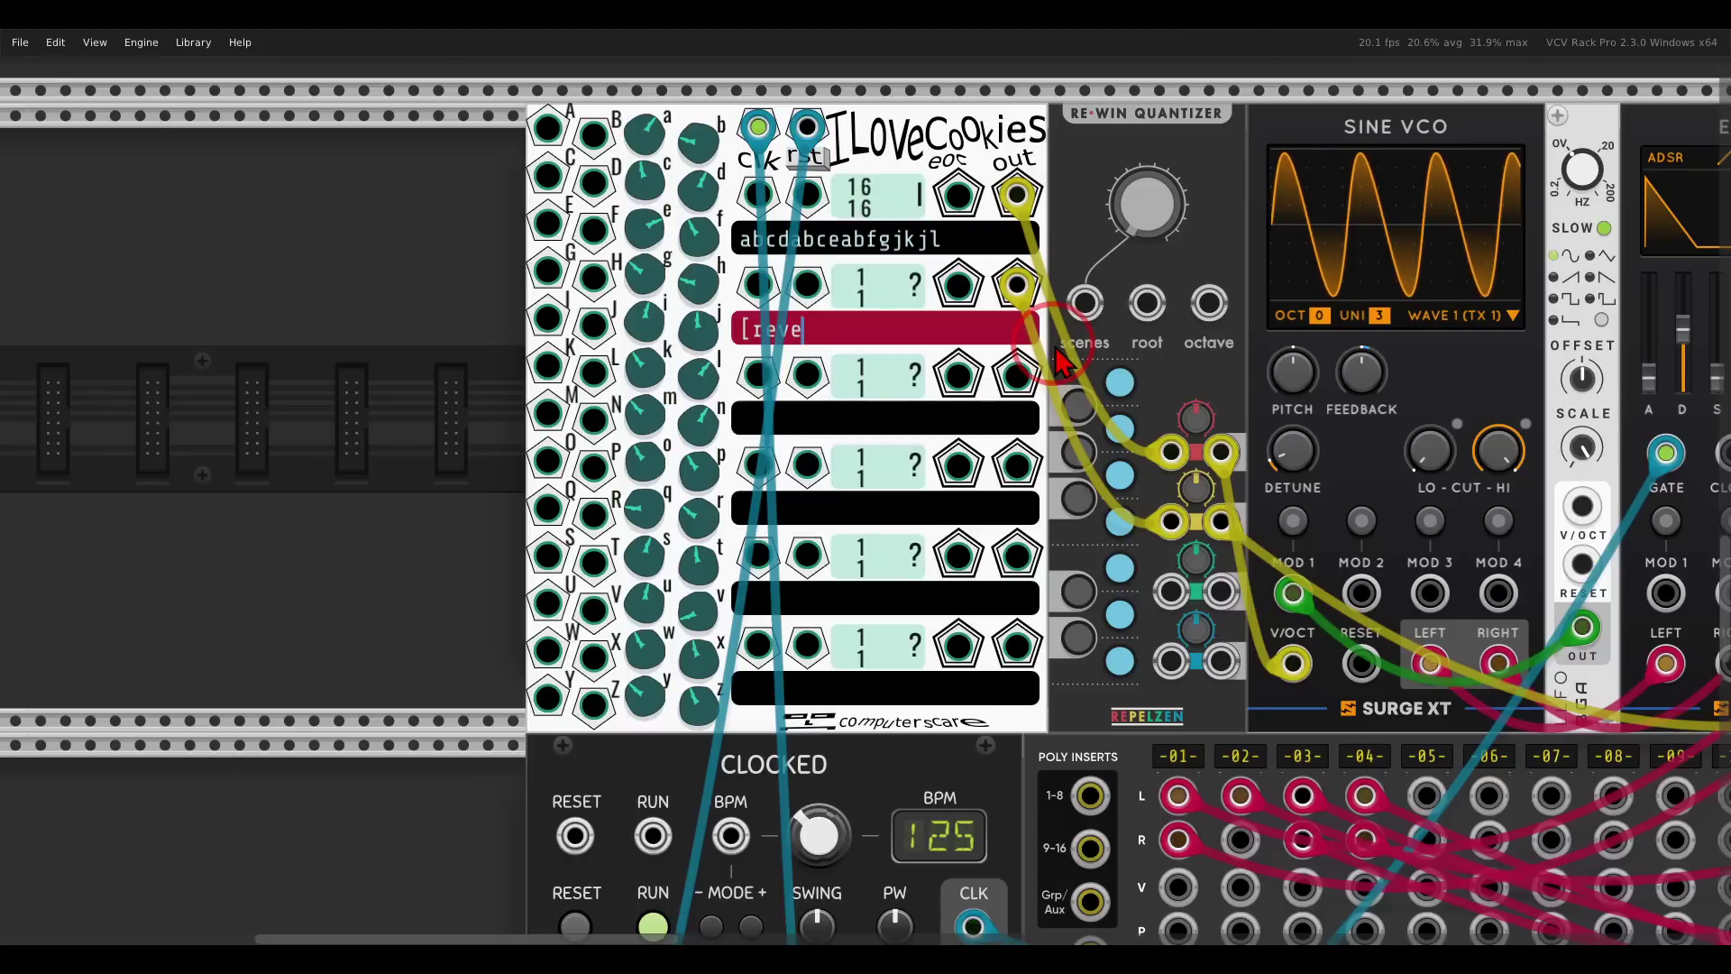
type("rb")
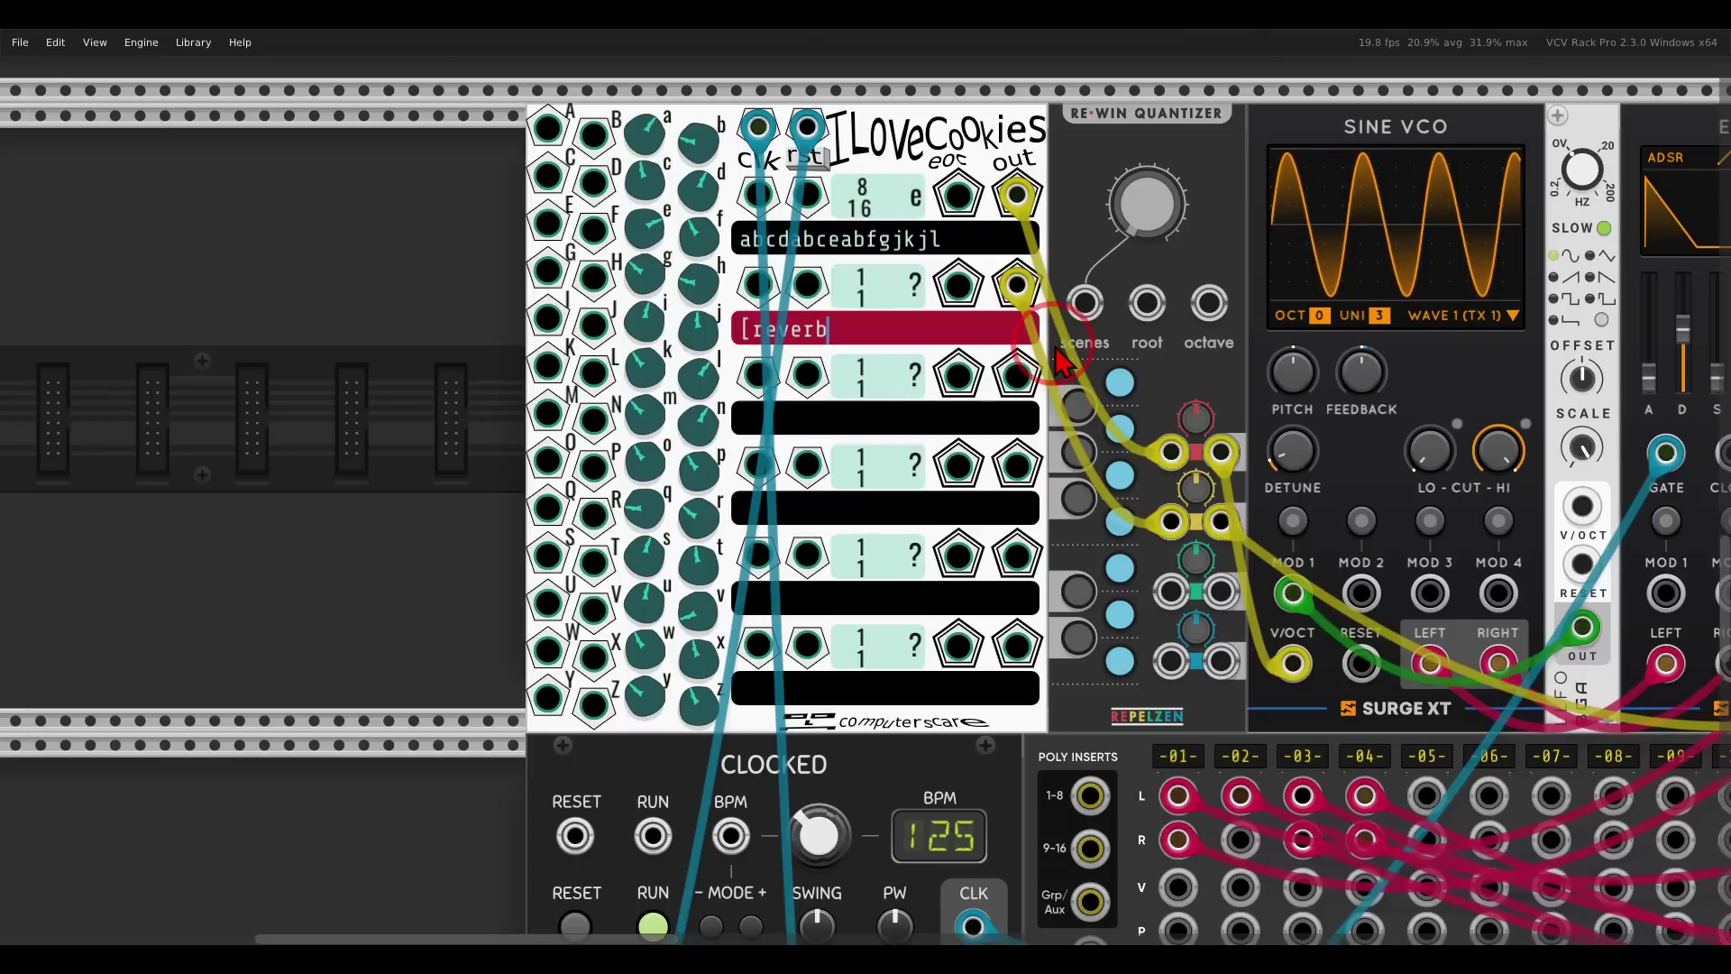
type(",")
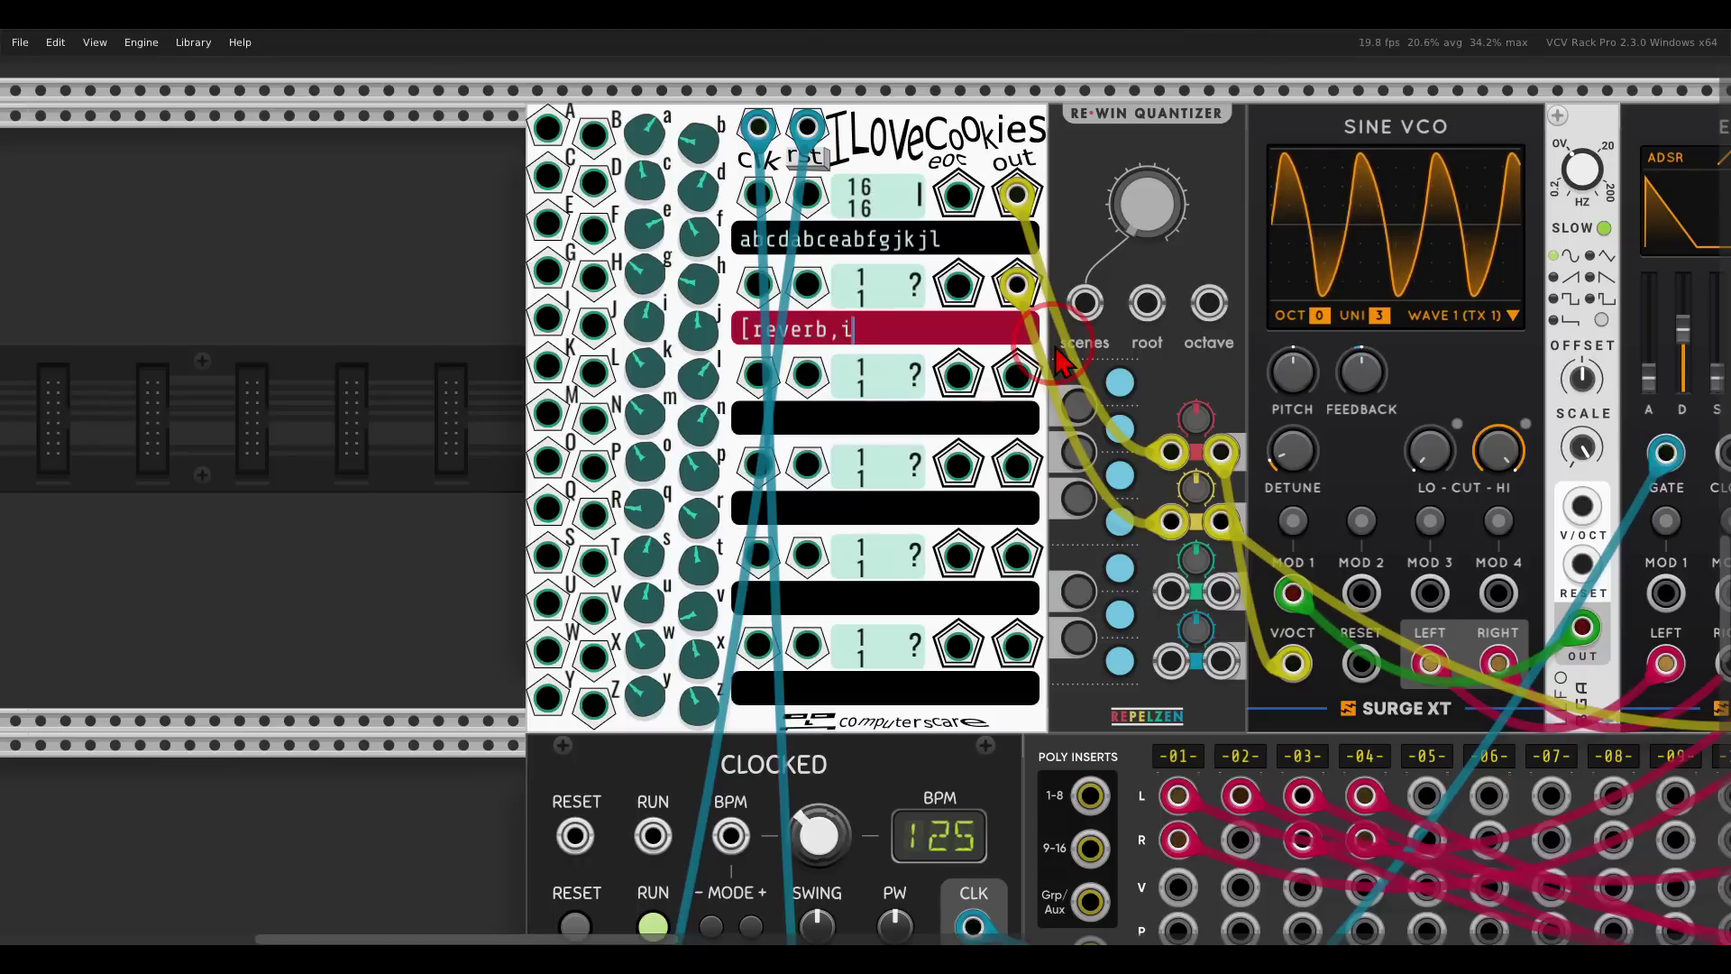
type("is,life")
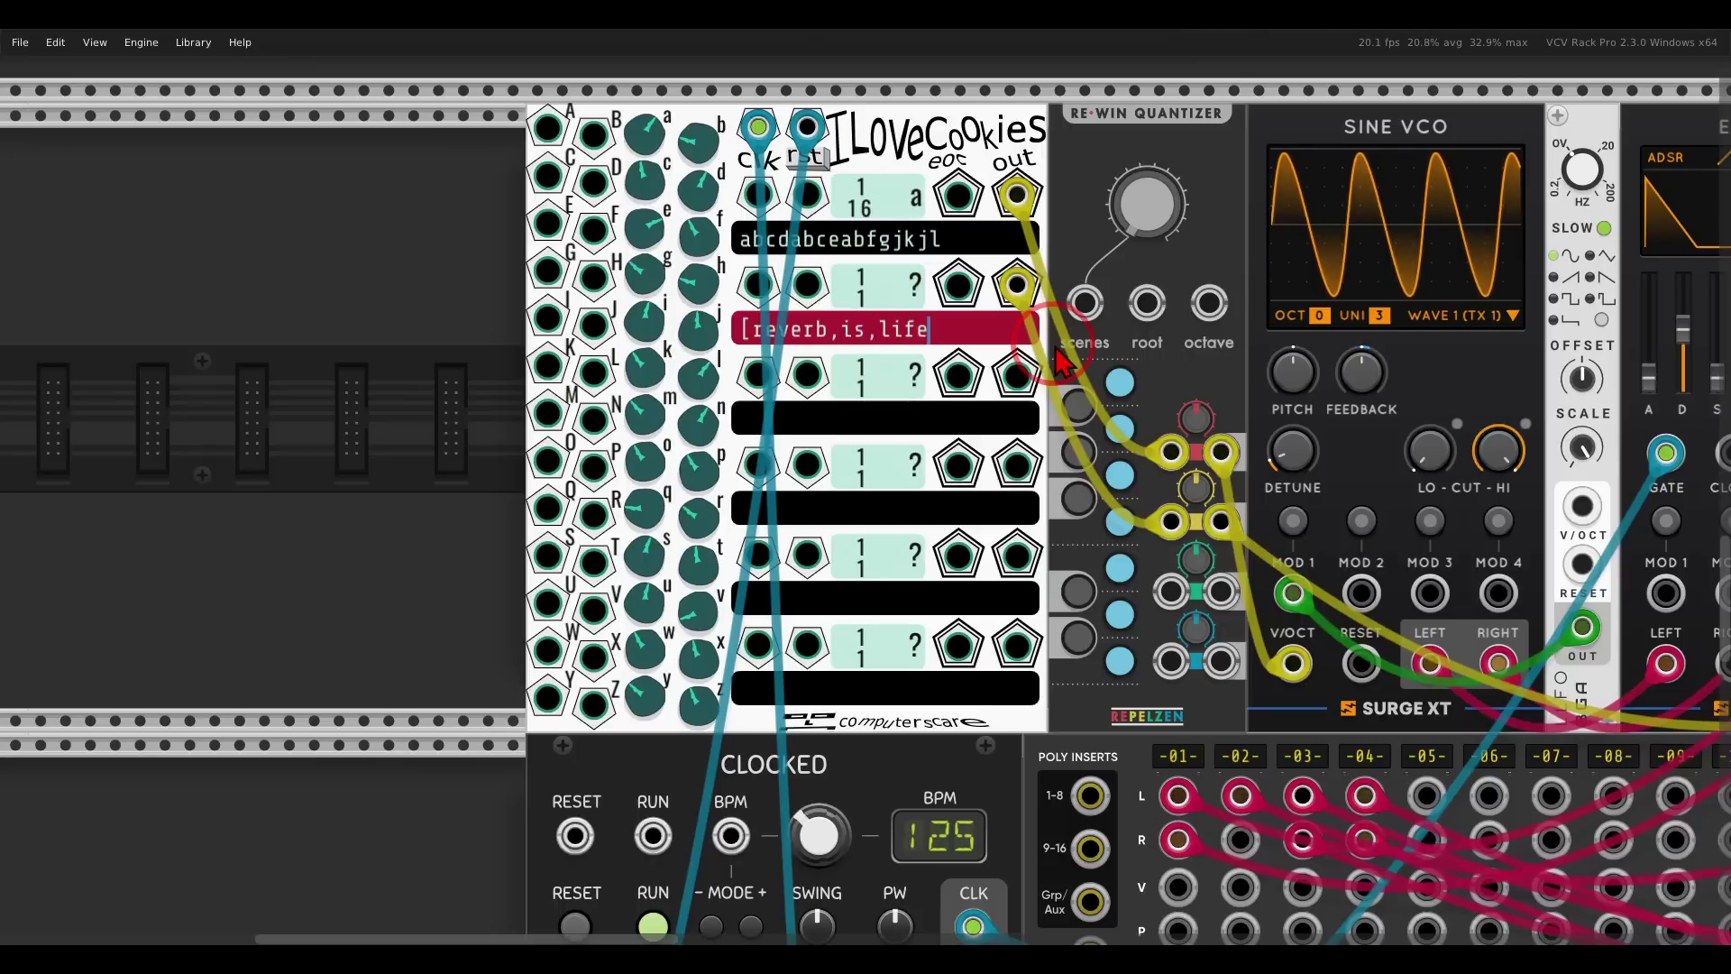
type(",man")
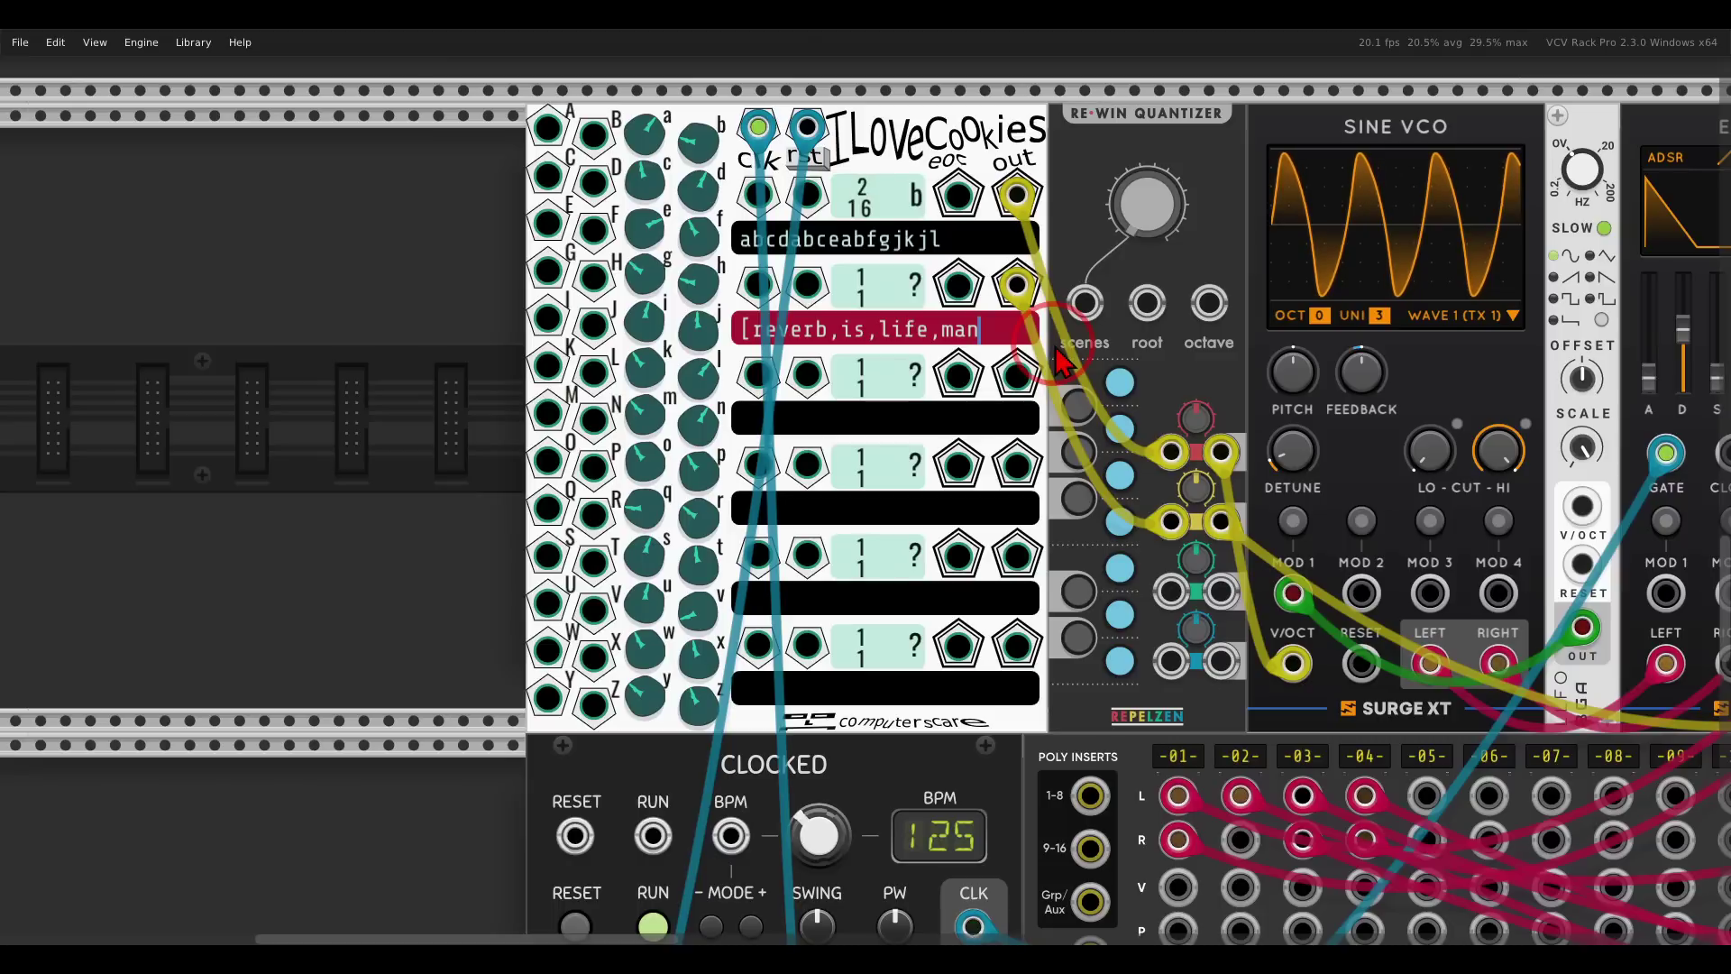
type("]")
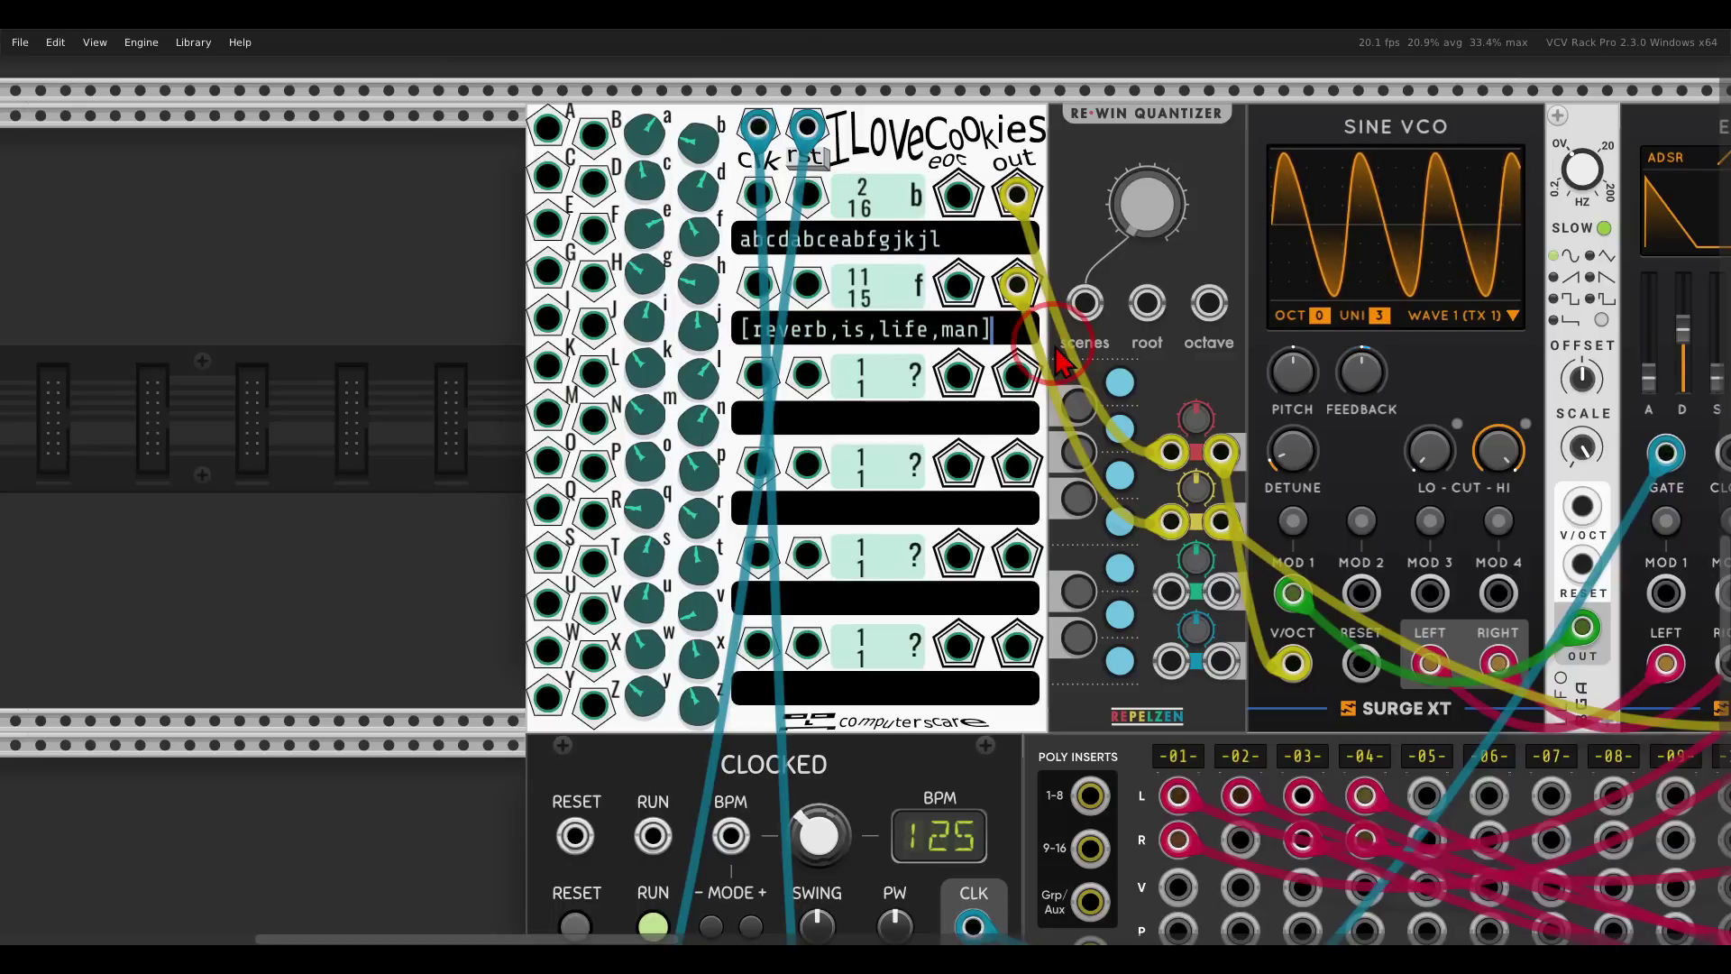
type("@8")
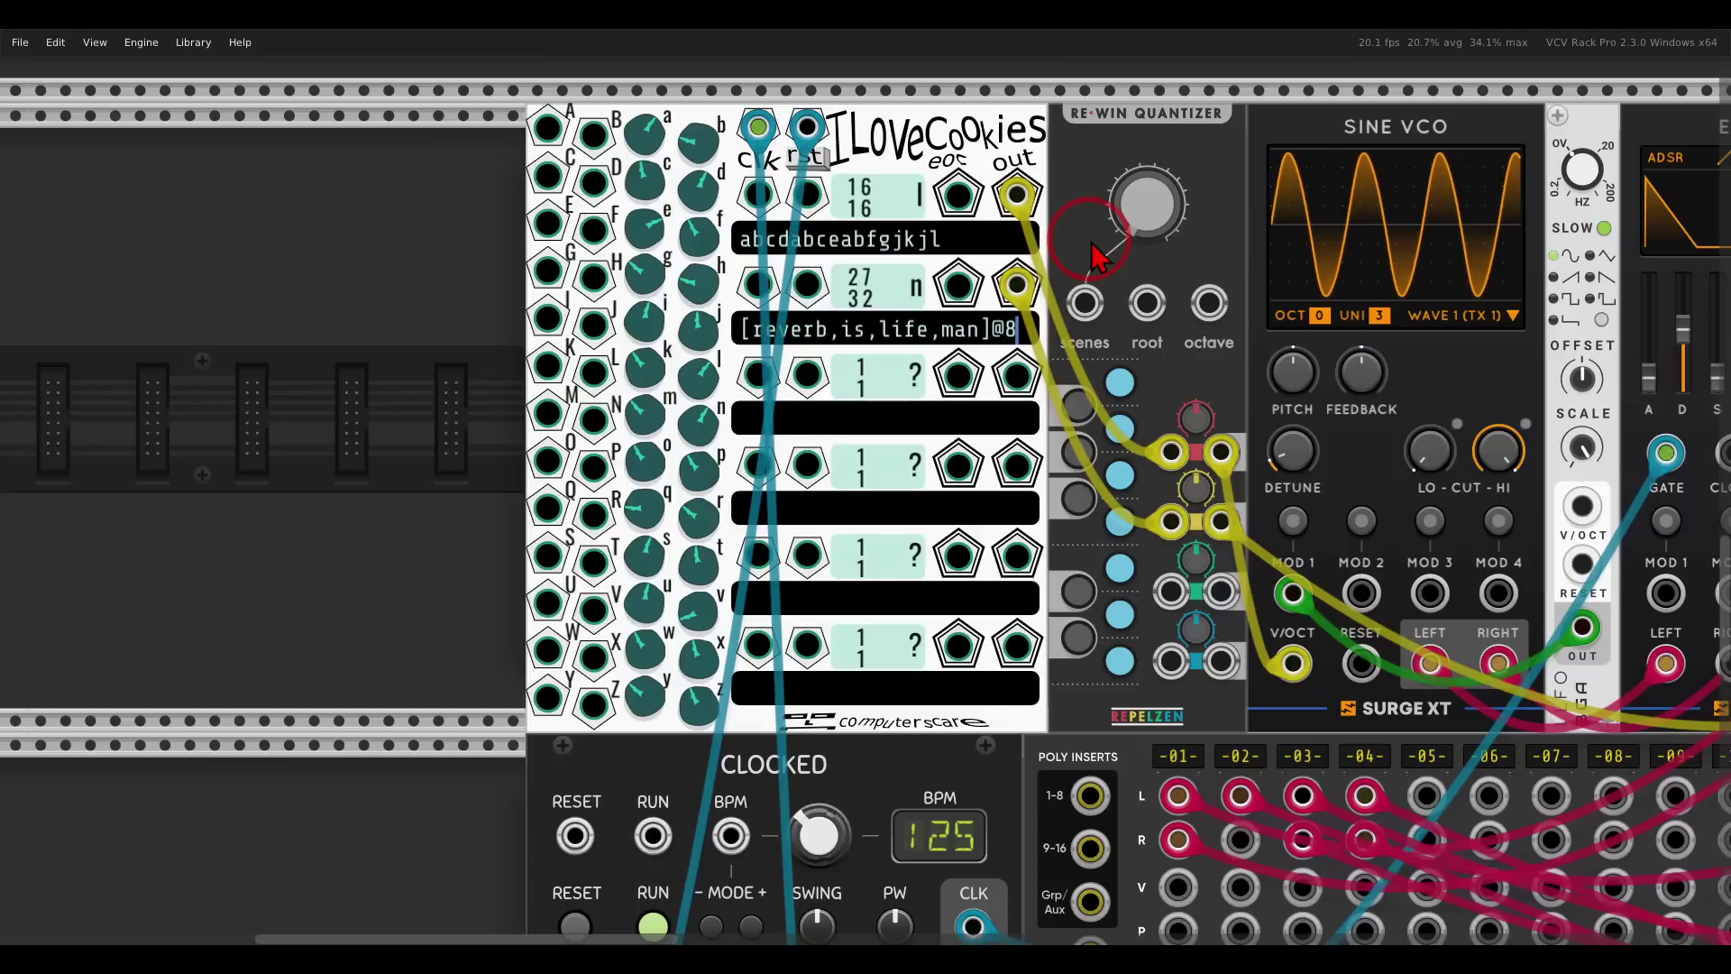
Mute MixMaster channel 02.
scroll(1096, 257, "down", 2)
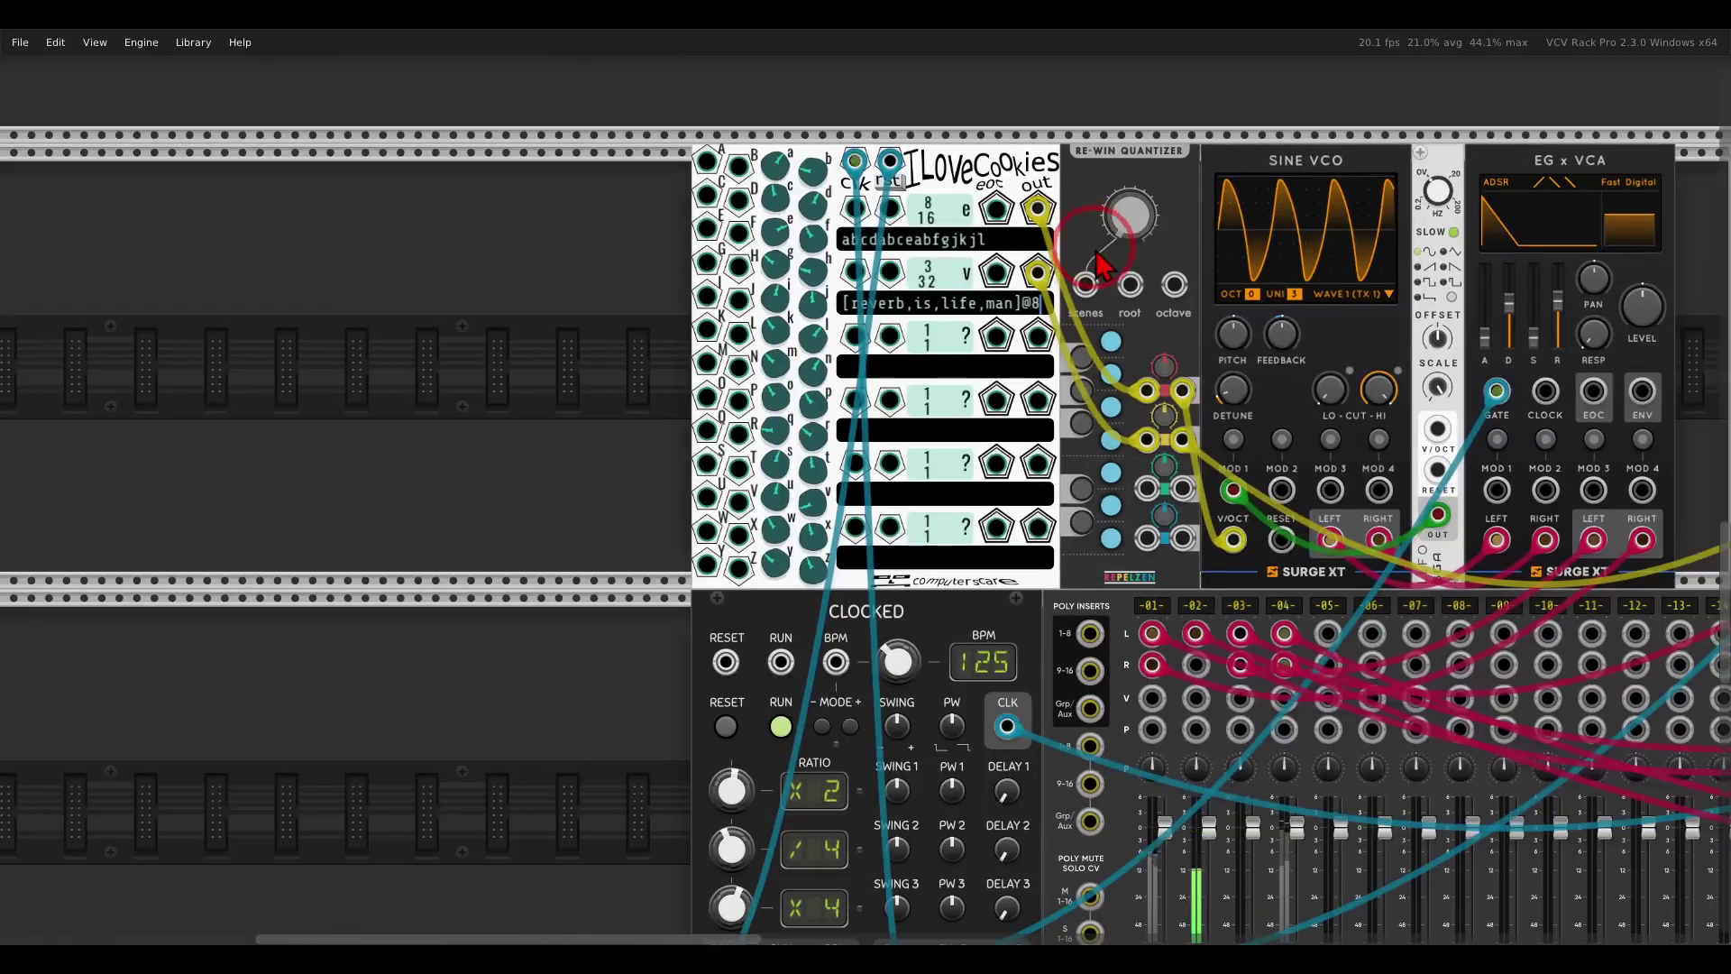
scroll(1095, 257, "down", 3)
left_click(1098, 830)
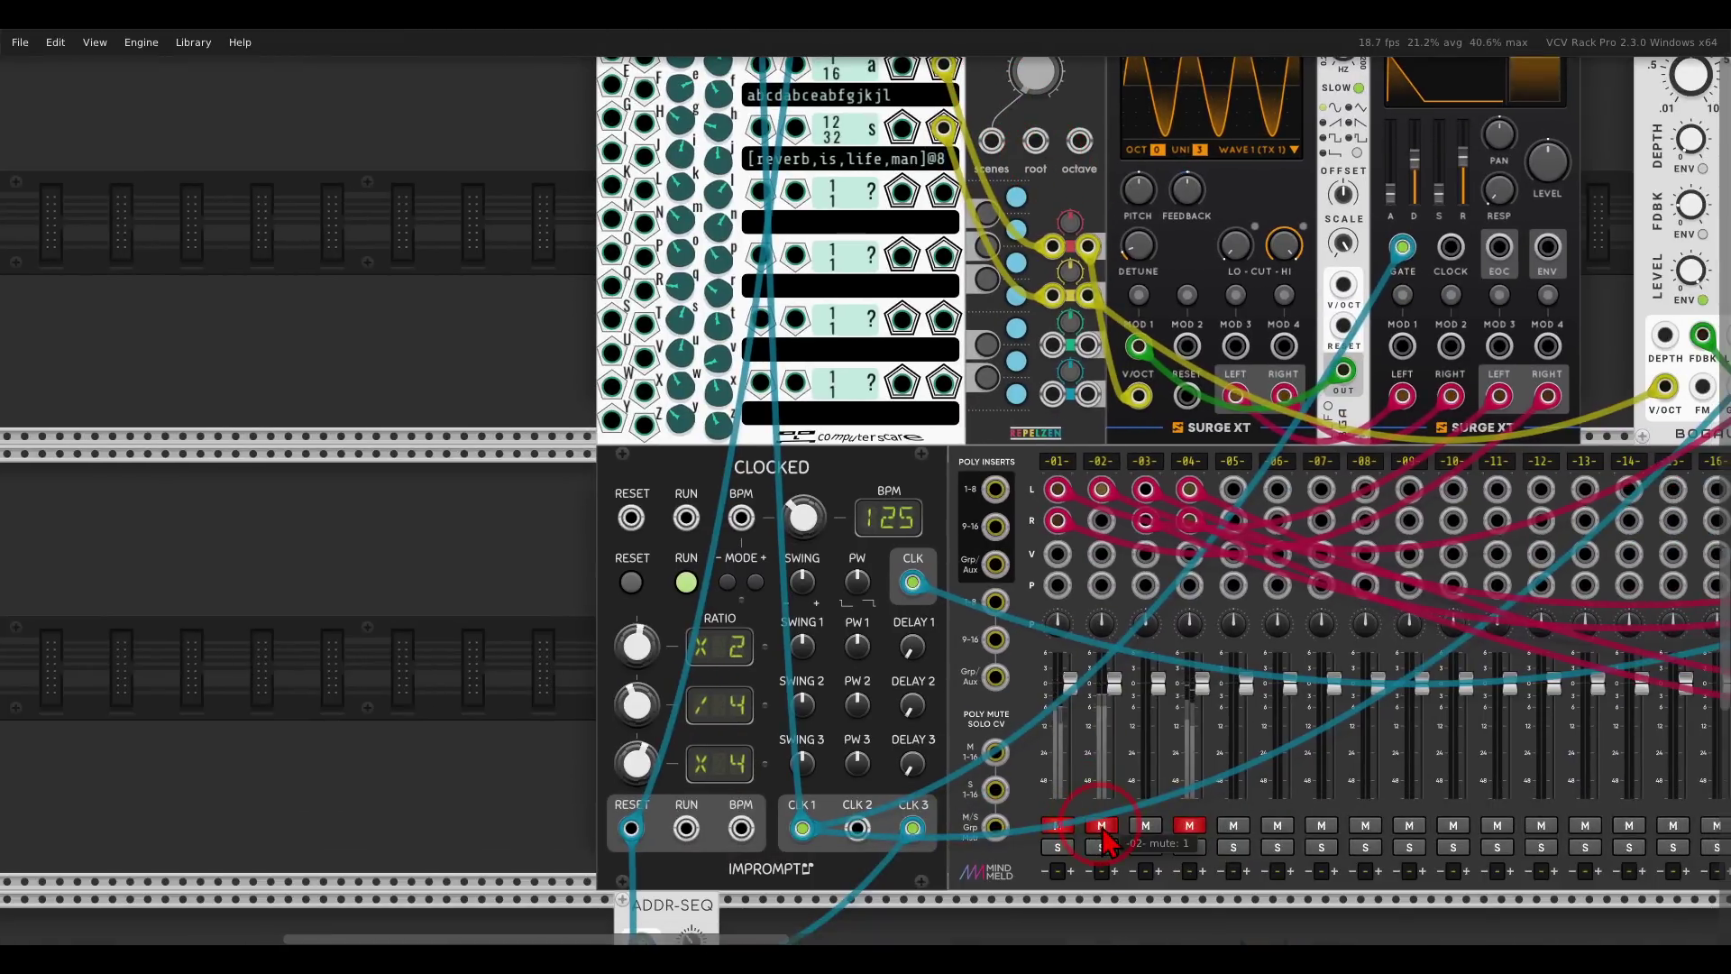
Patch I Love Cookies Row 3 output into RE-WIN Quantizer channel 3.
left_click_drag(1314, 461, 831, 571)
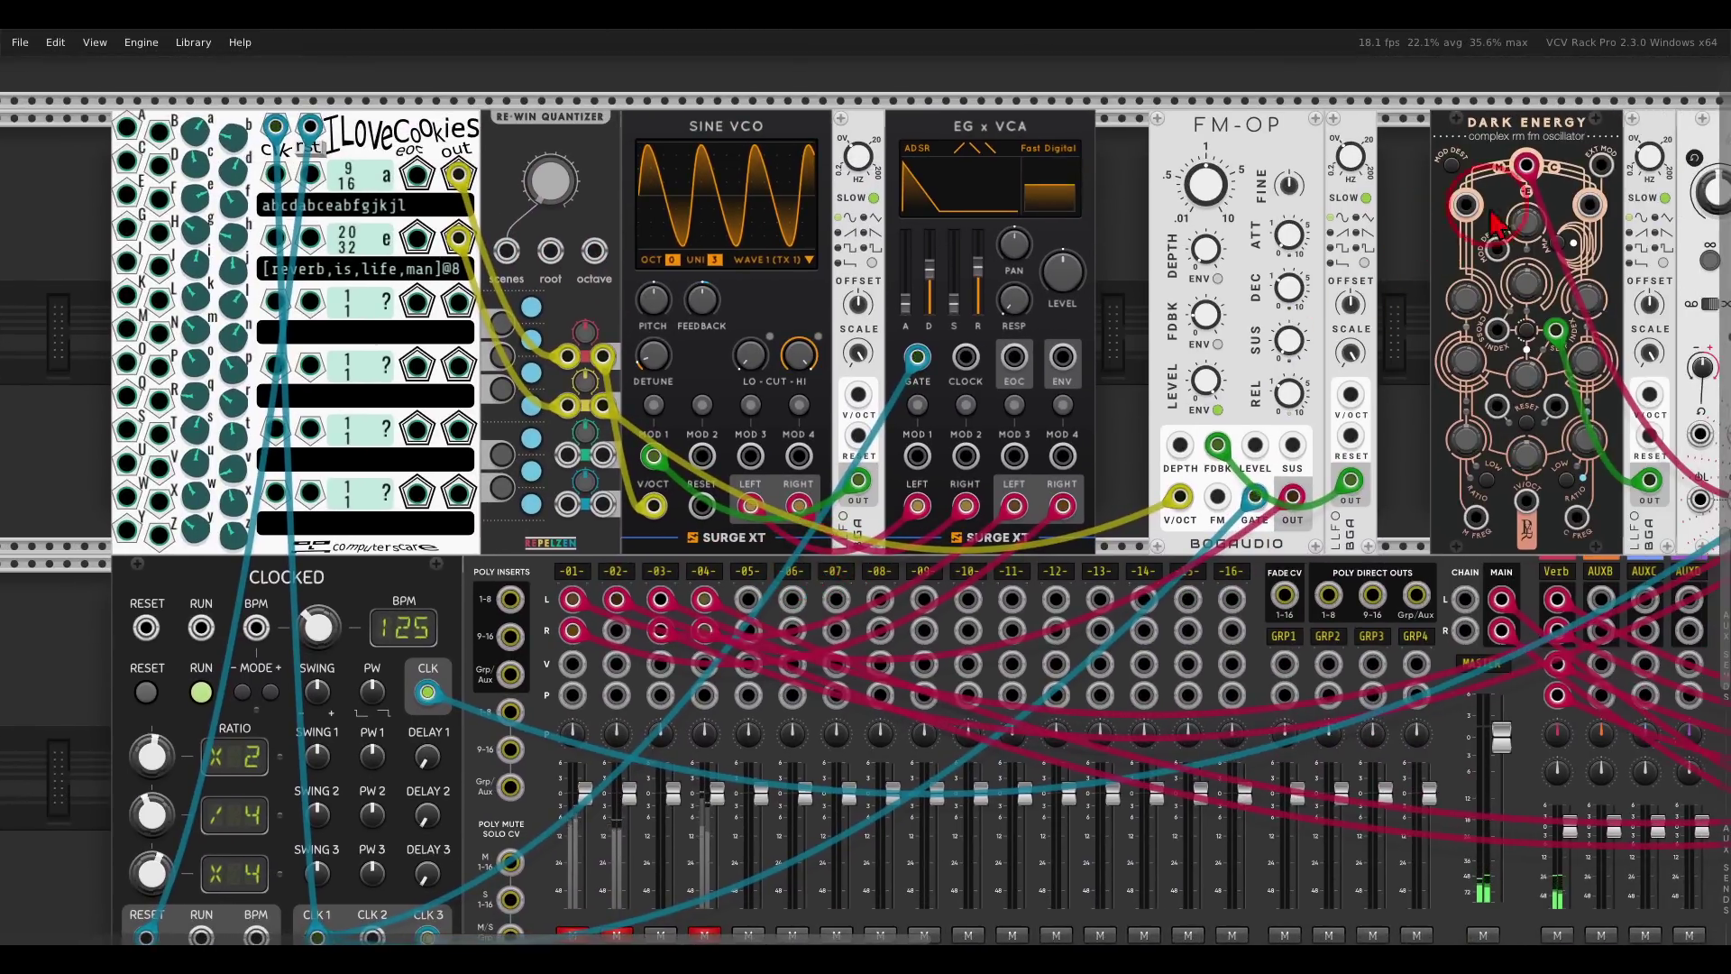
left_click_drag(1573, 299, 1354, 308)
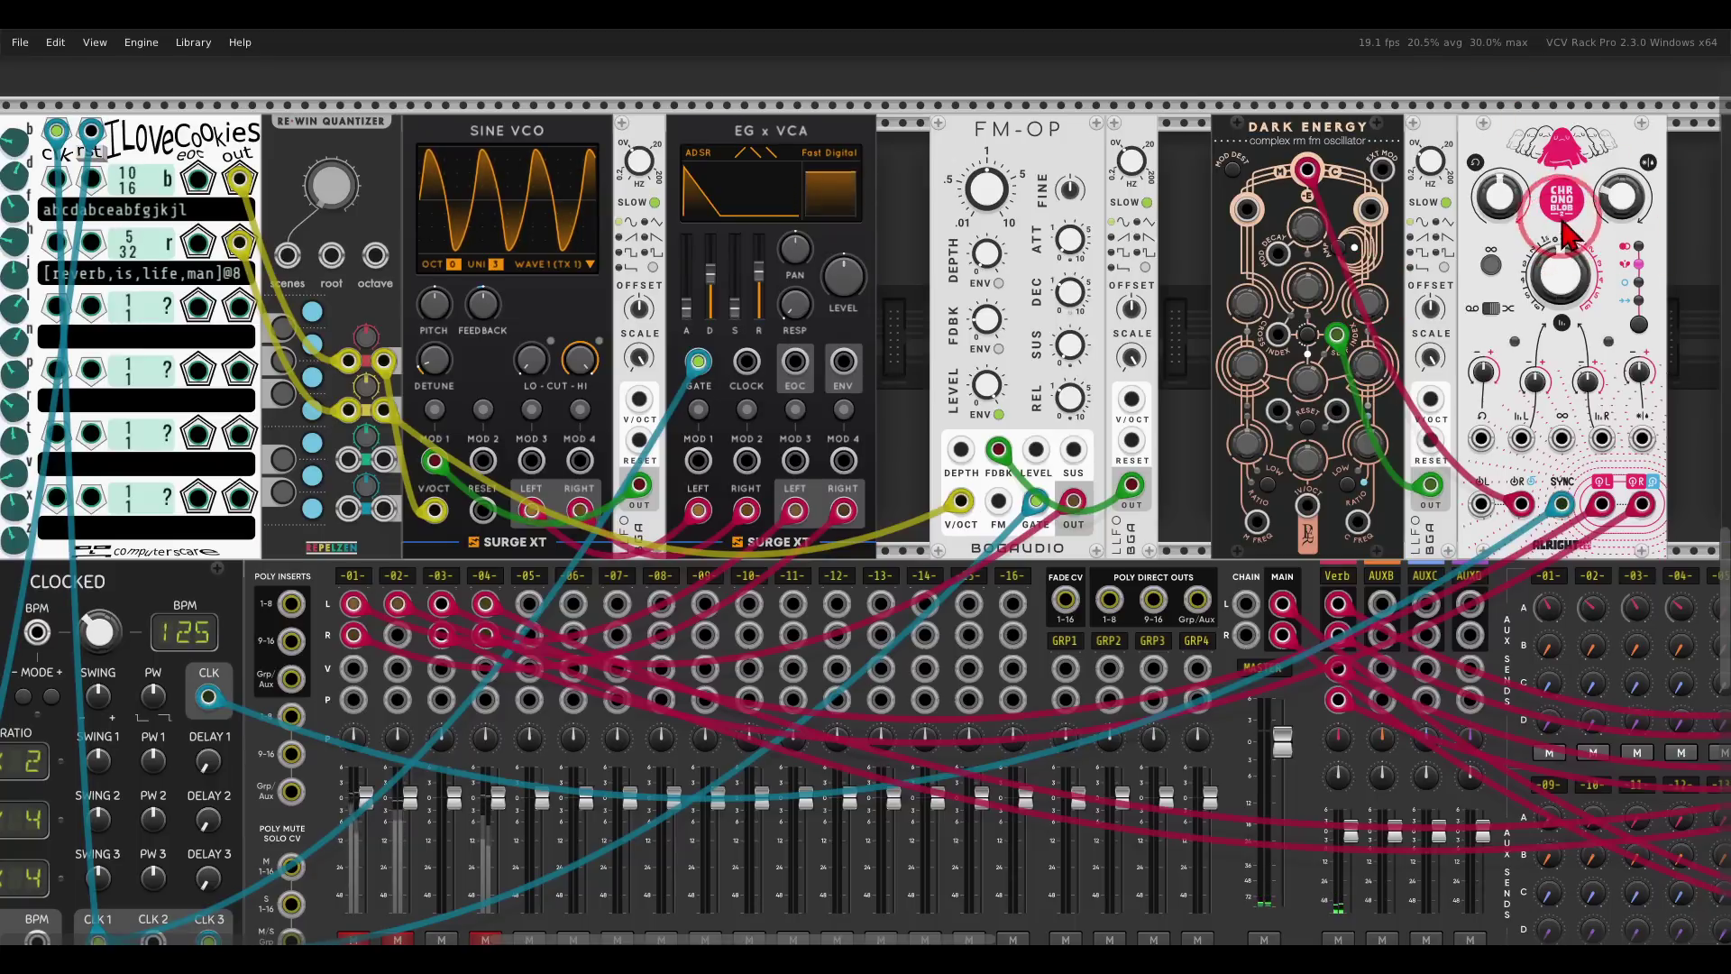
left_click_drag(1071, 348, 1120, 351)
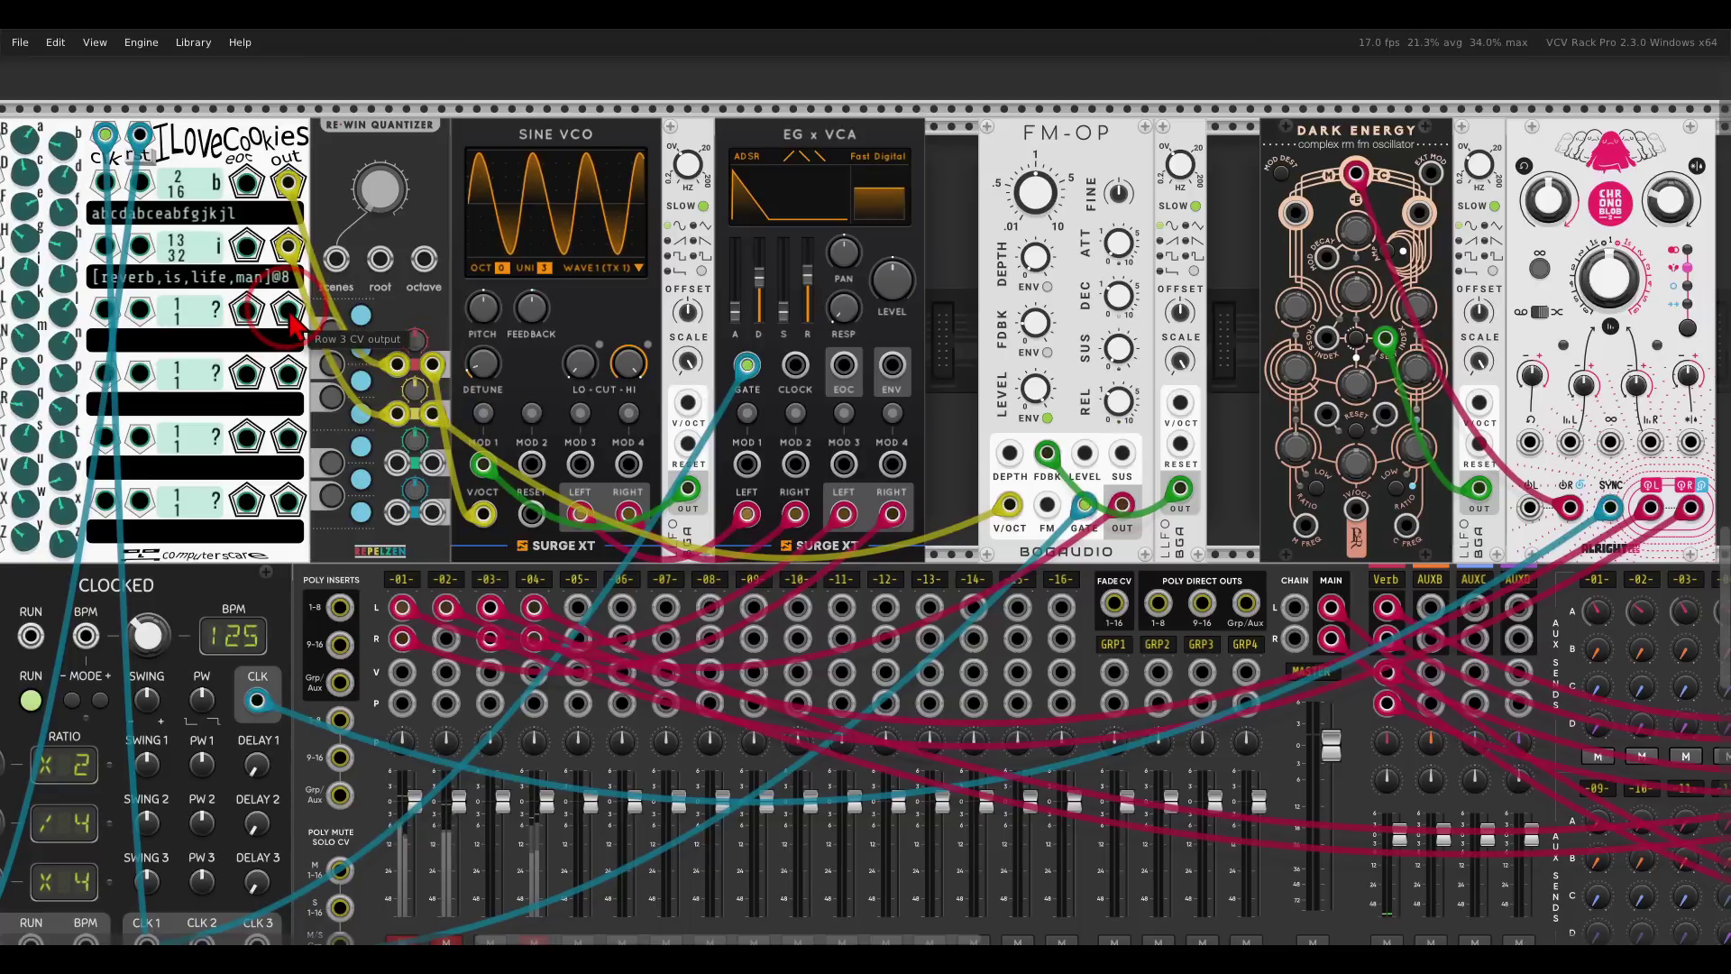
left_click_drag(288, 311, 1356, 510)
Send a quantizer output to Dark Energy's pitch input and select Row 3's text field.
left_click_drag(835, 486, 1344, 510)
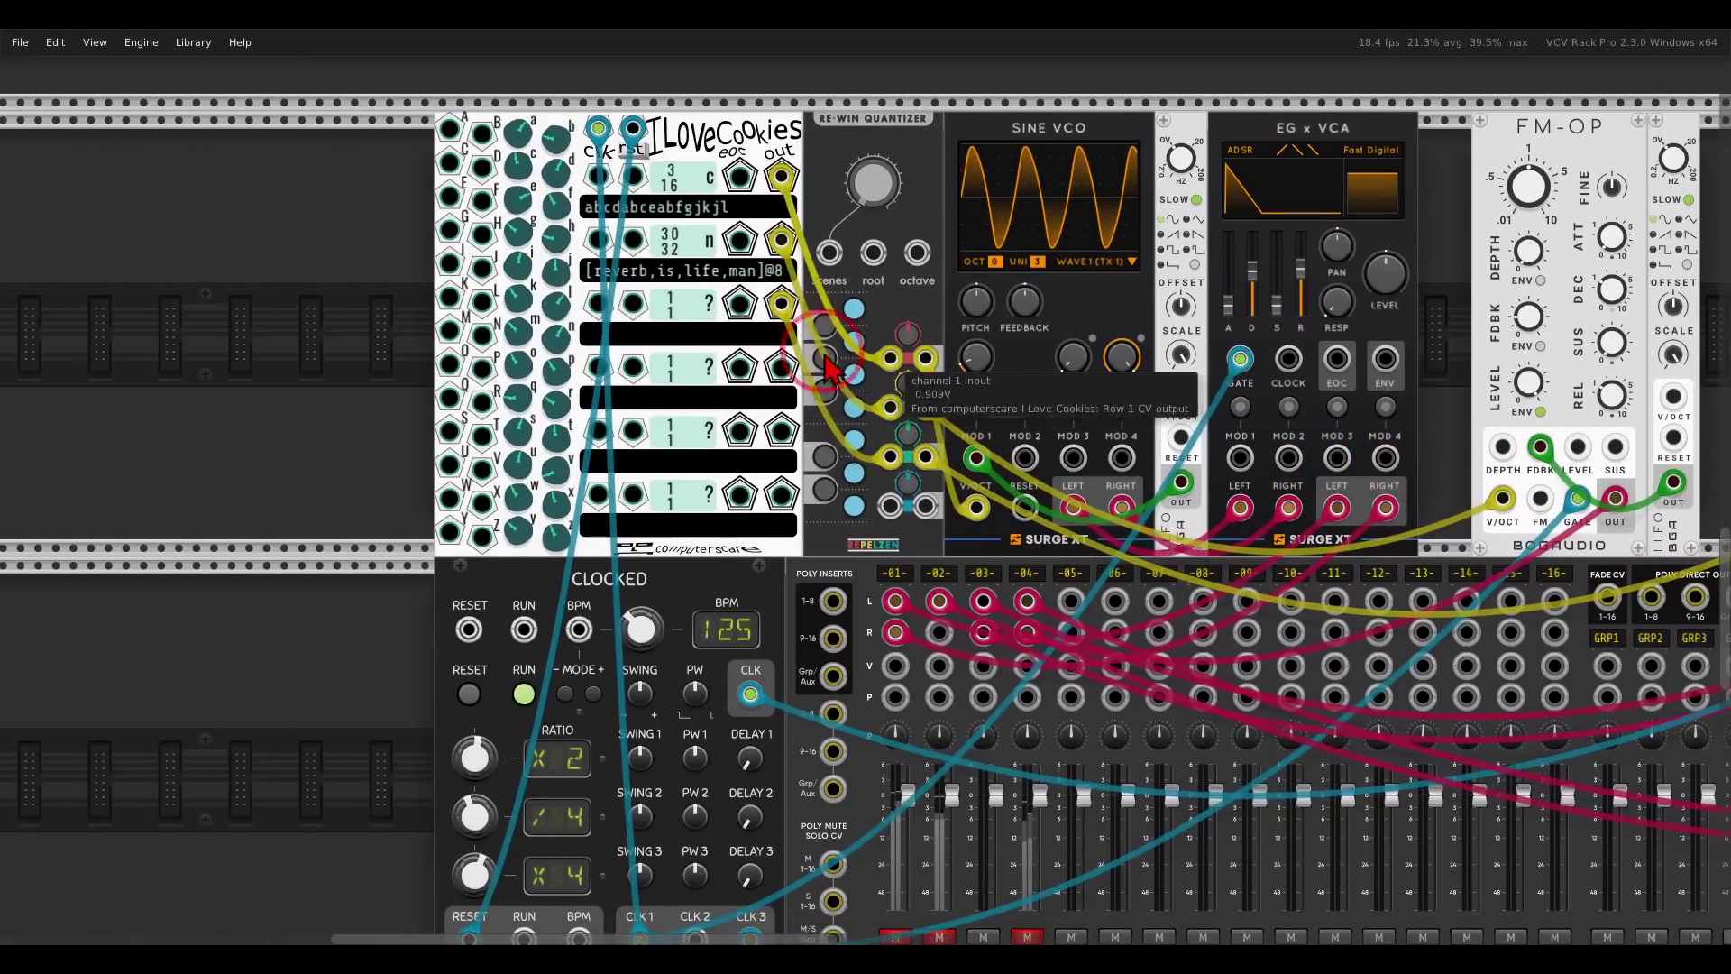
scroll(695, 340, "up", 1)
left_click_drag(690, 343, 830, 463)
scroll(730, 401, "up", 3)
left_click(825, 473)
Enter hoopalach in Row 3, wrap ch in braces, and append @9.
type("hoopalach")
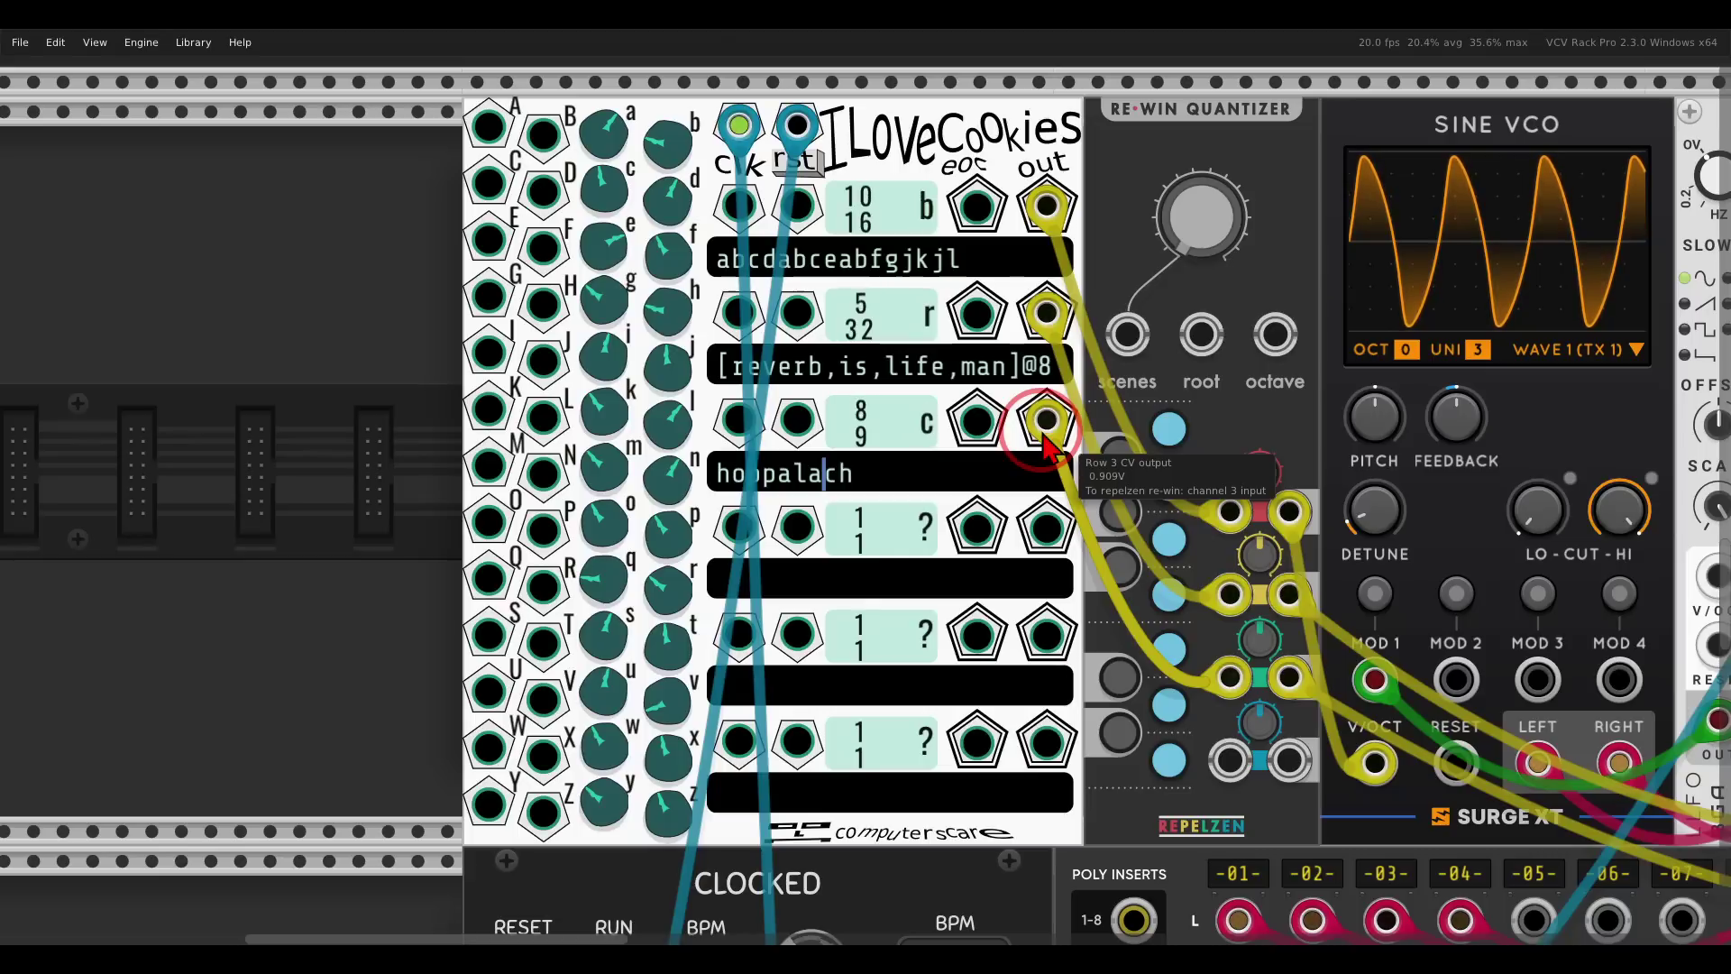
type("{")
key("Right")
key("Right")
type("}")
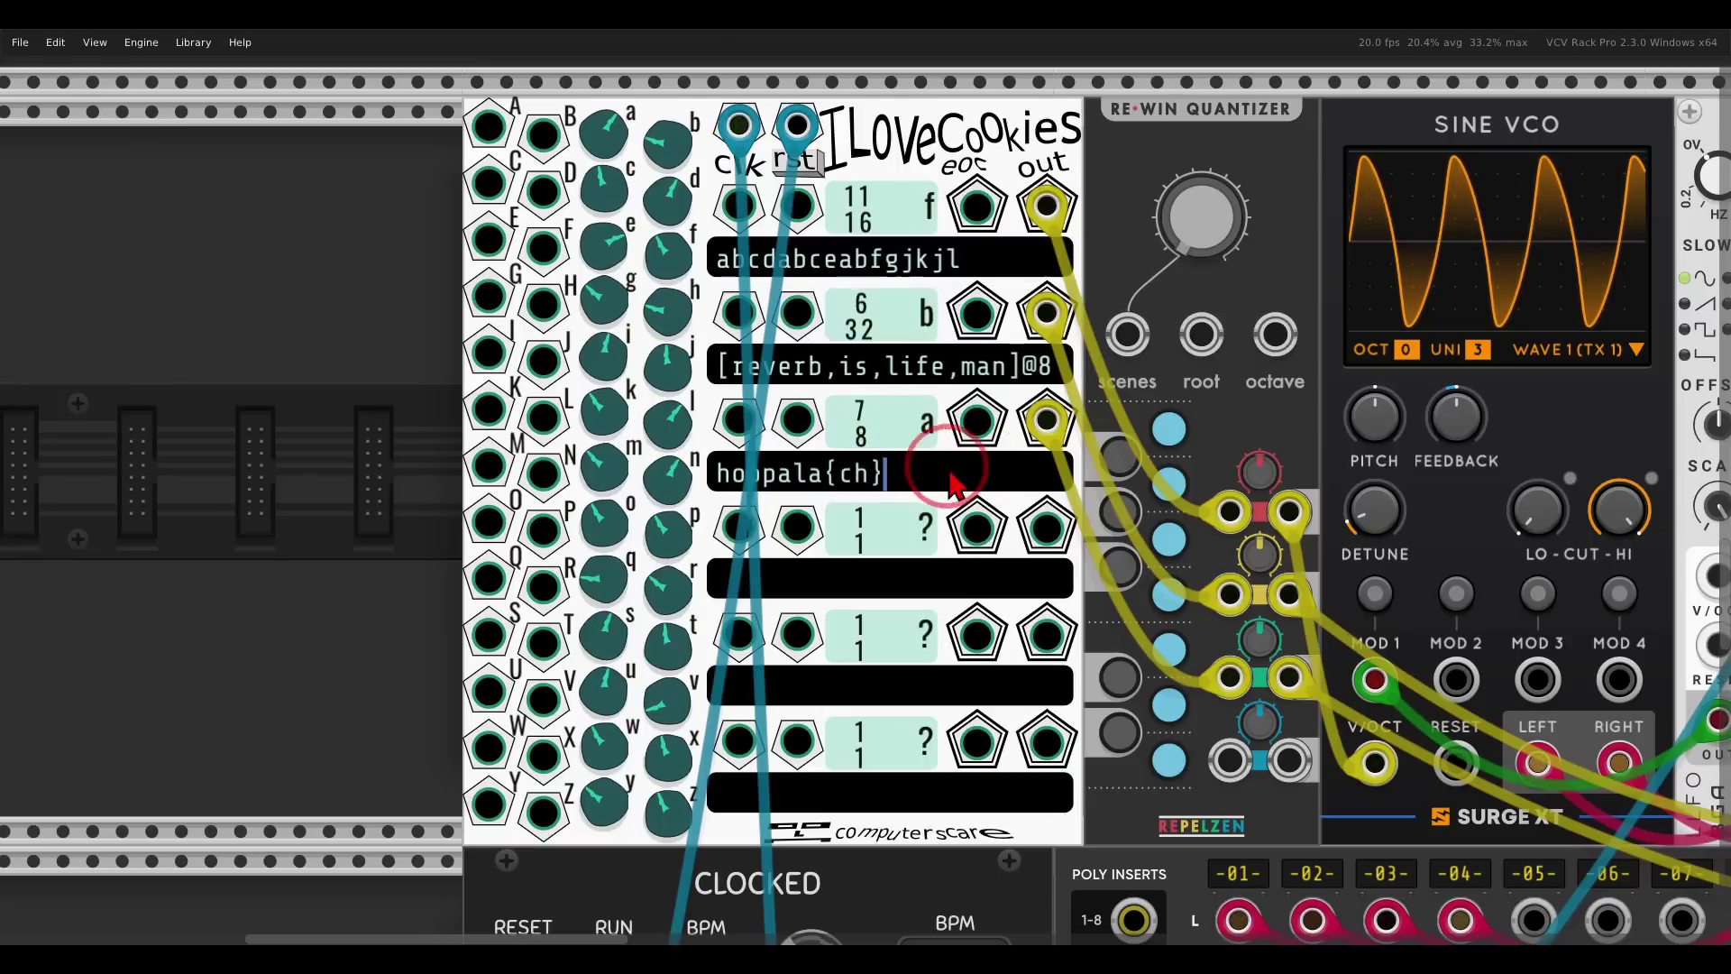
left_click(862, 478)
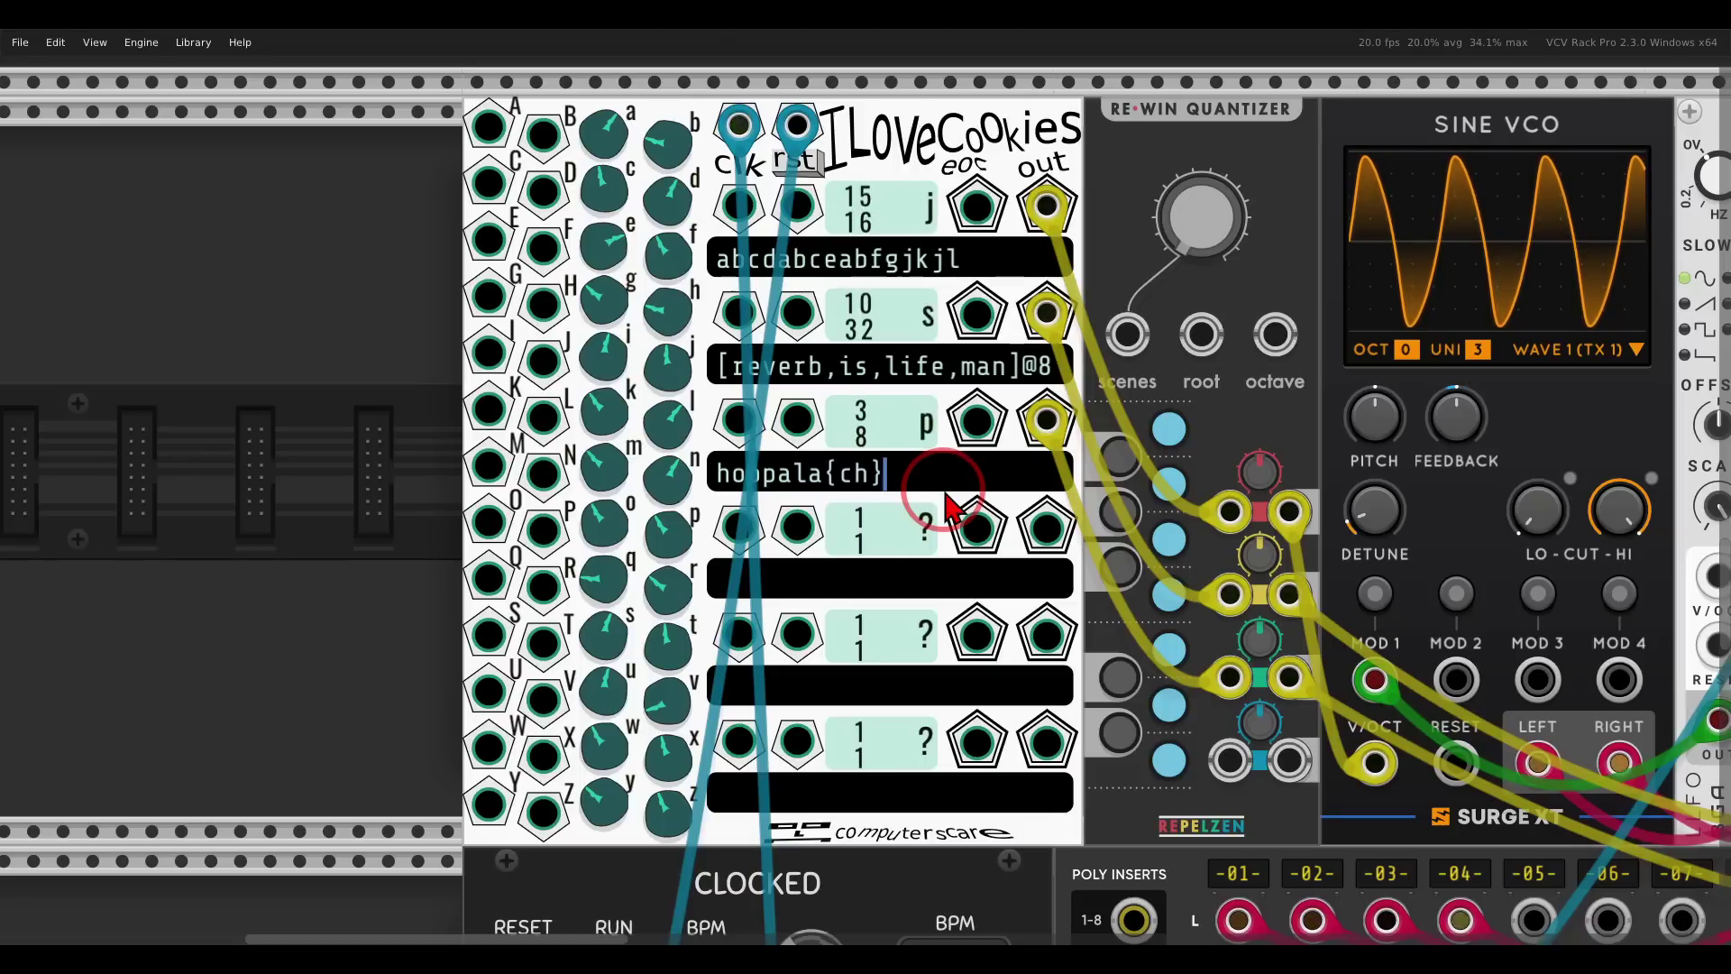
type("@9")
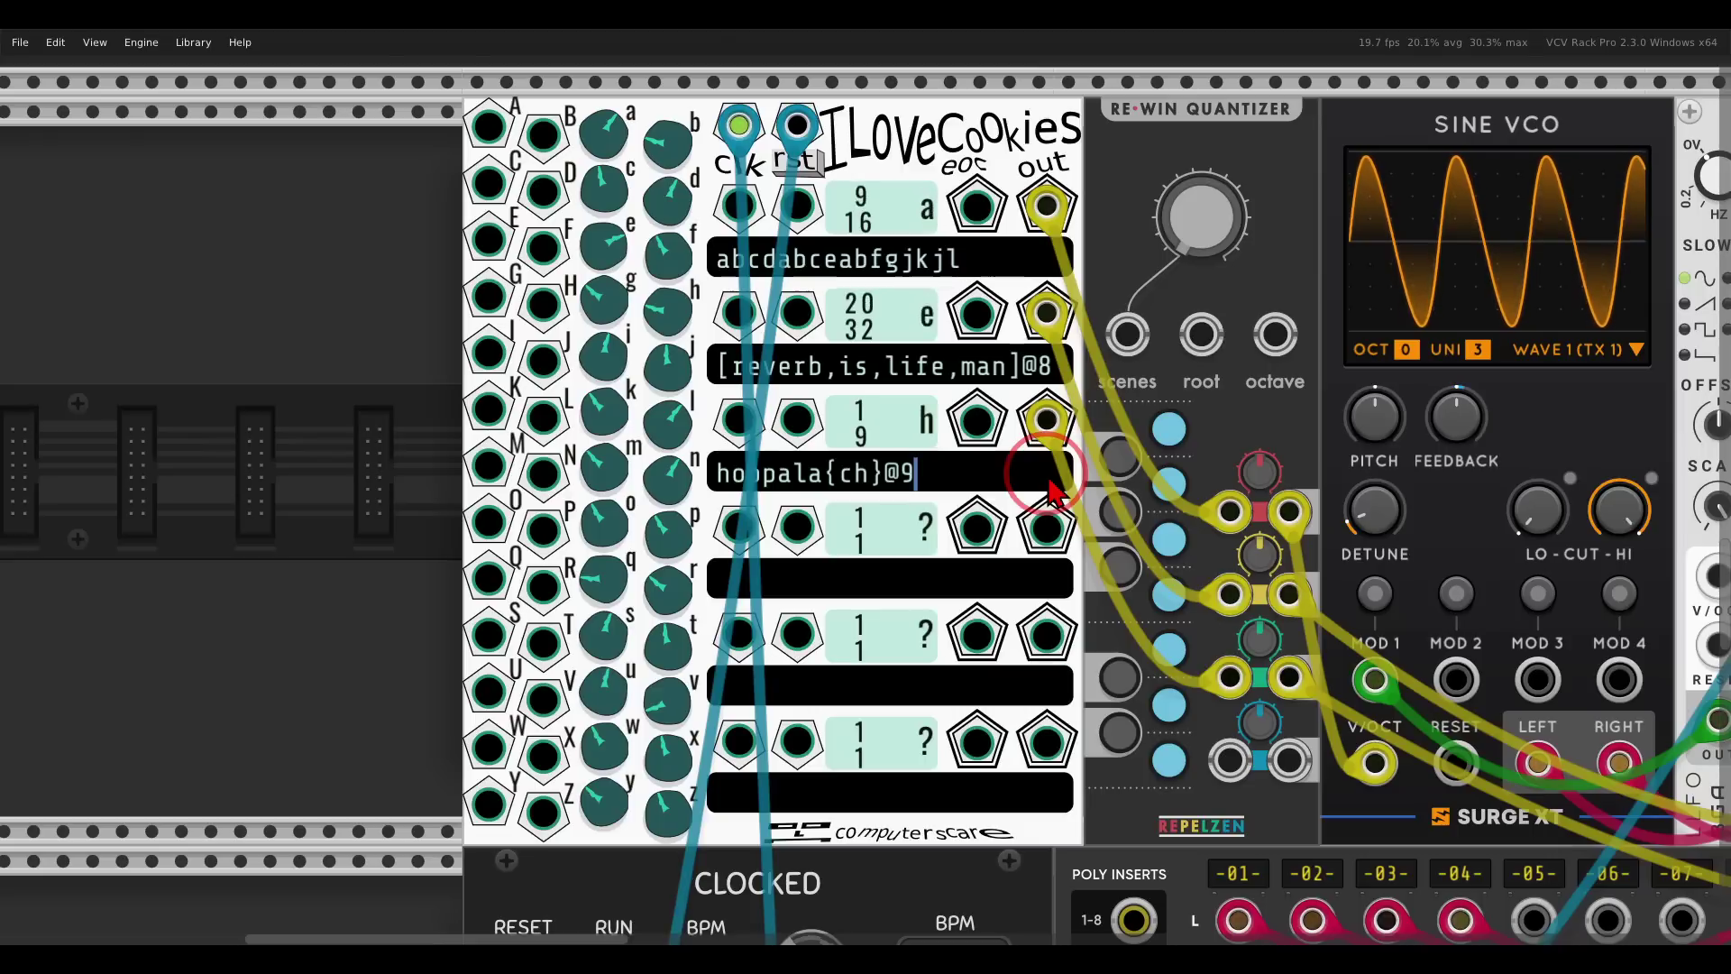
Toggle MixMaster channel 01's mute on and off and unmute channel 02.
scroll(1052, 492, "down", 10)
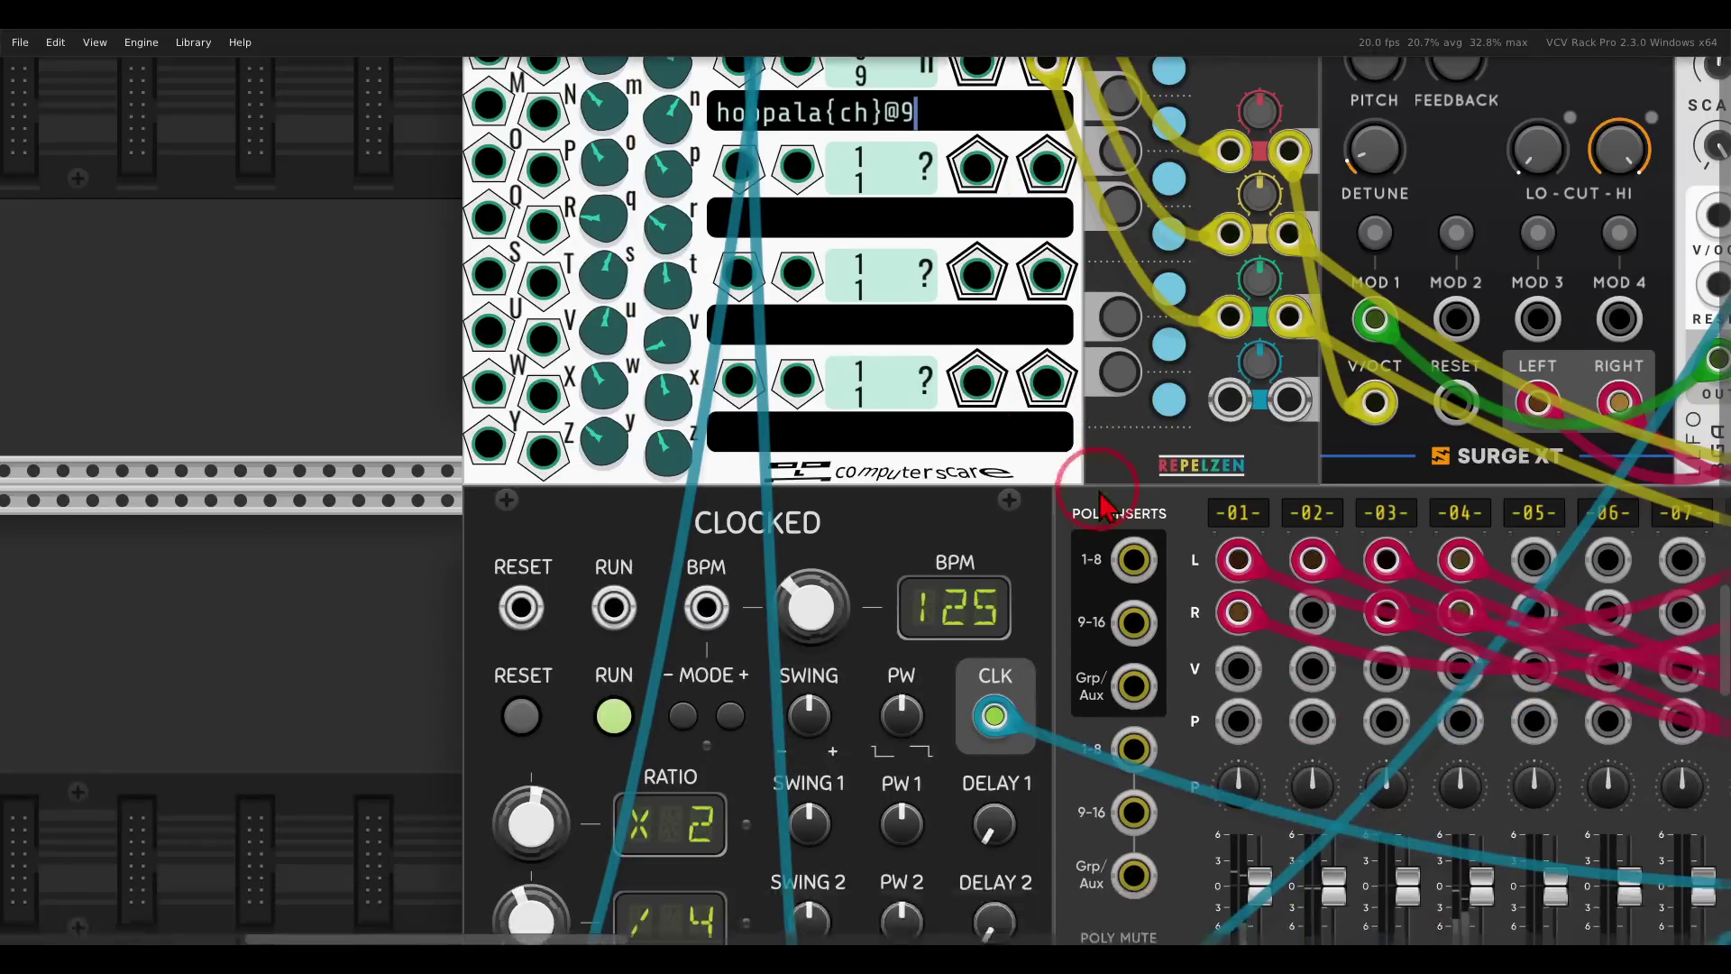
left_click(1239, 768)
left_click(1240, 768)
left_click(1312, 765)
scroll(1145, 644, "up", 10)
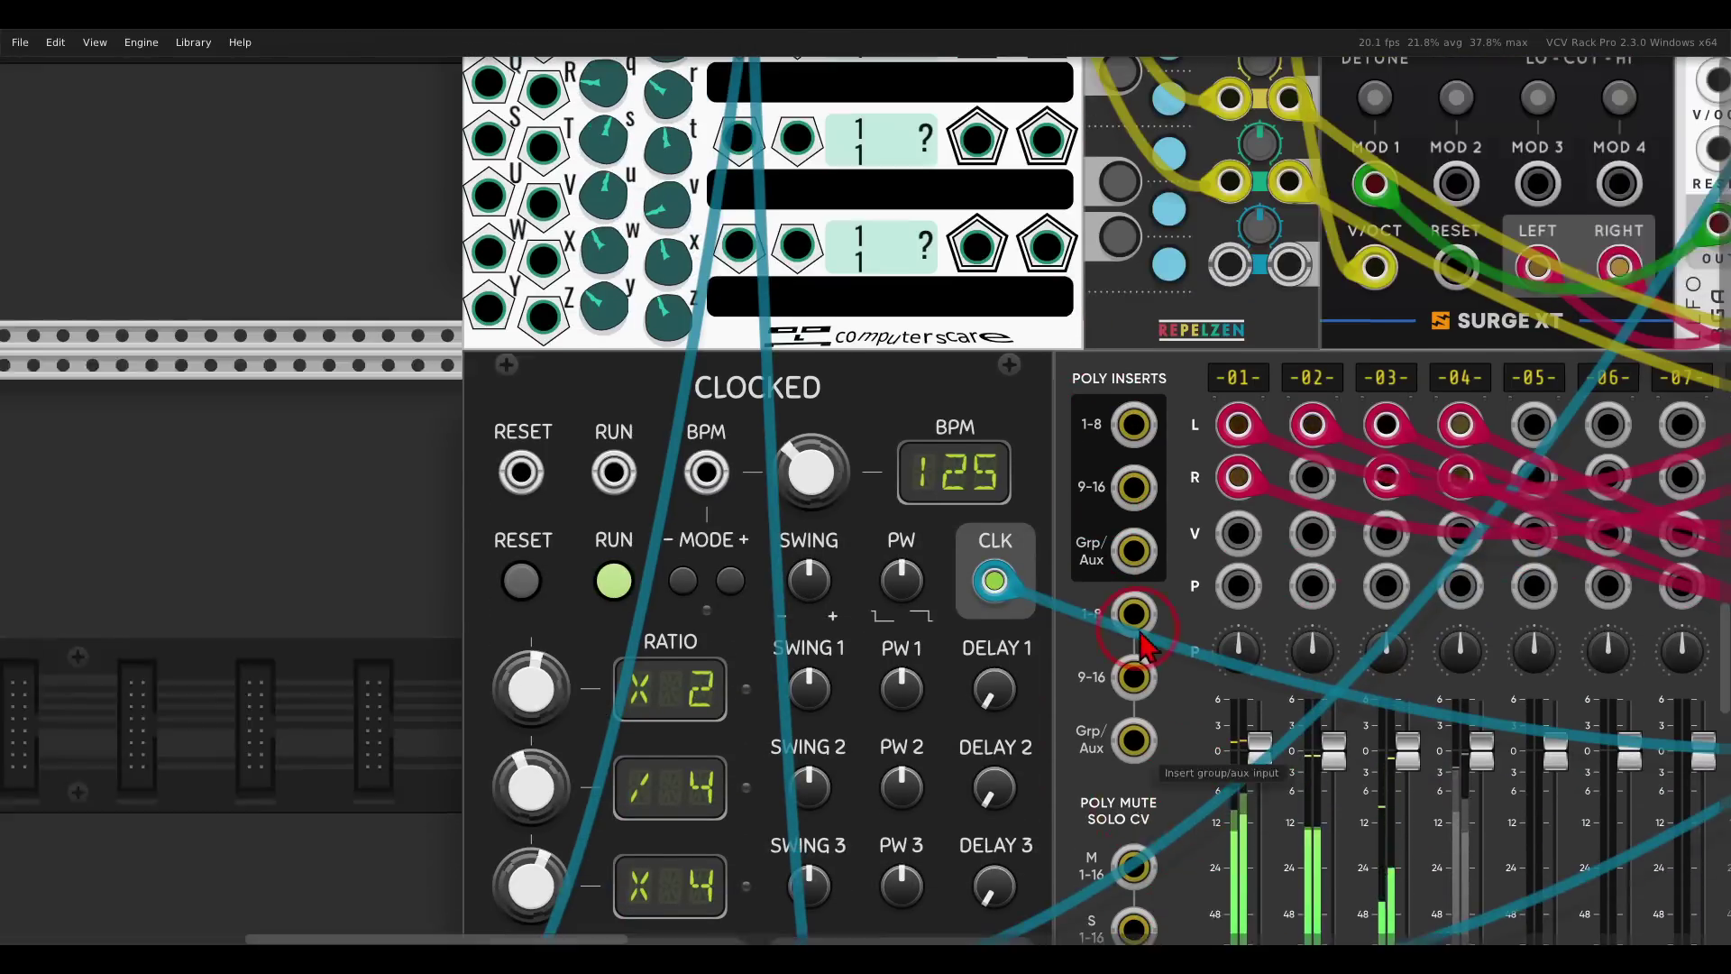
scroll(1145, 645, "up", 1)
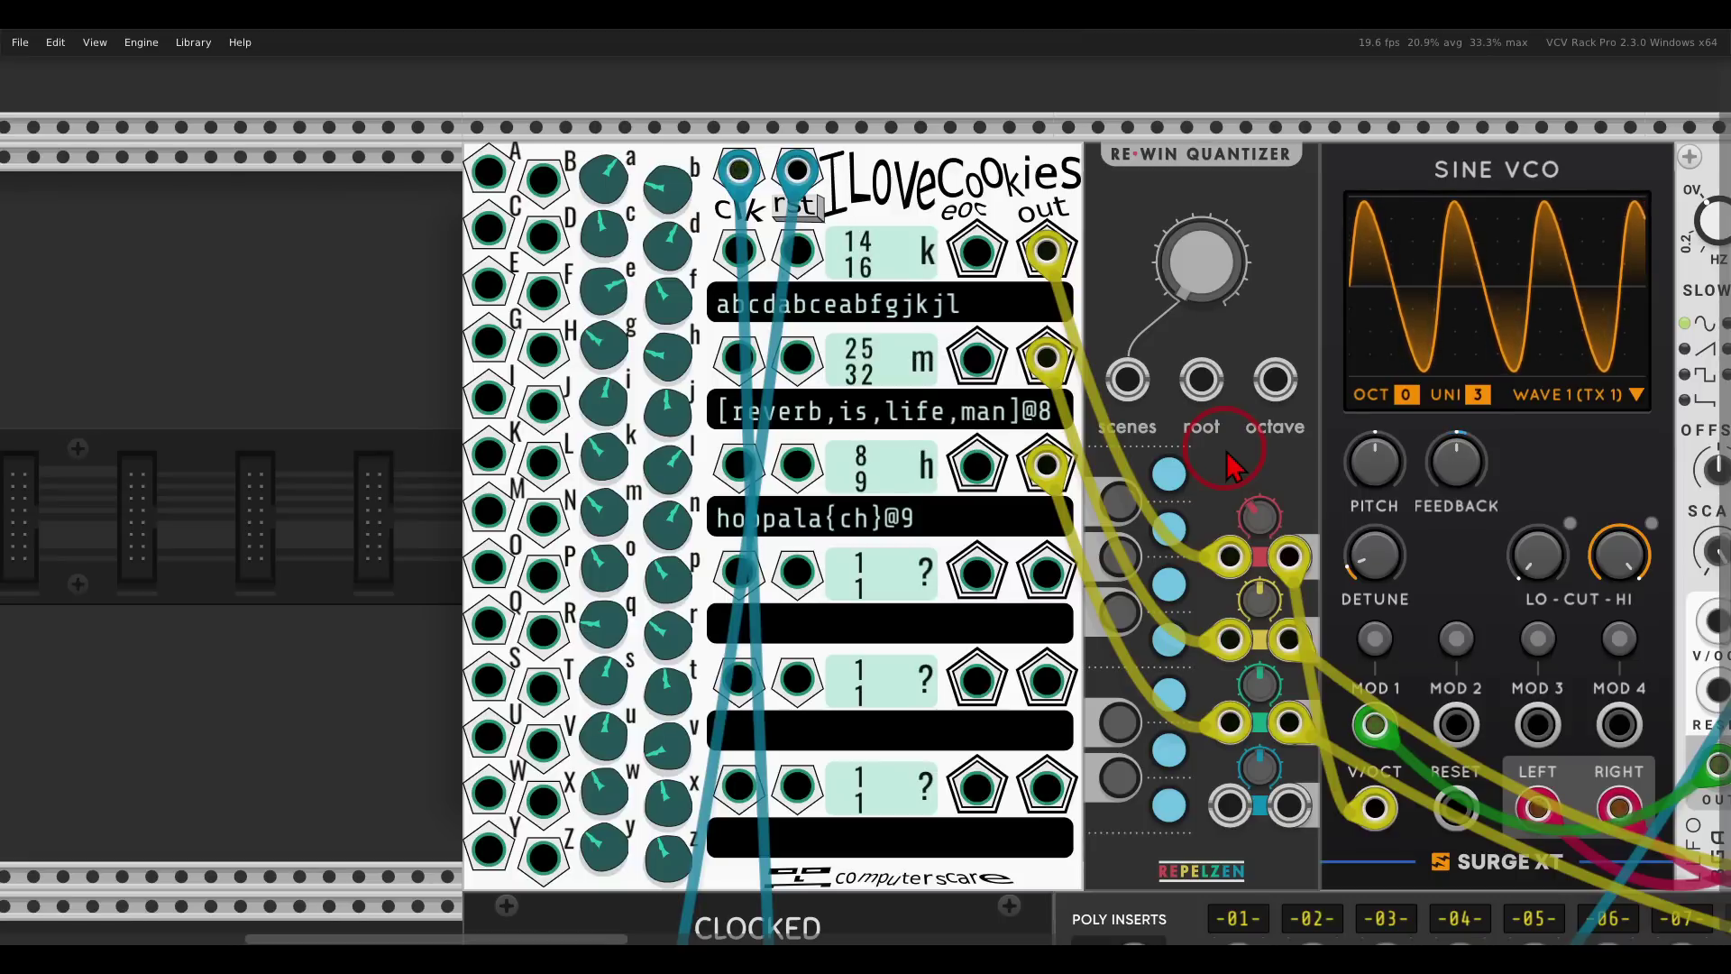
Mute MixMaster channels 01, 02 and 03 and unmute channel 04.
scroll(1230, 464, "down", 10)
left_click(1240, 719)
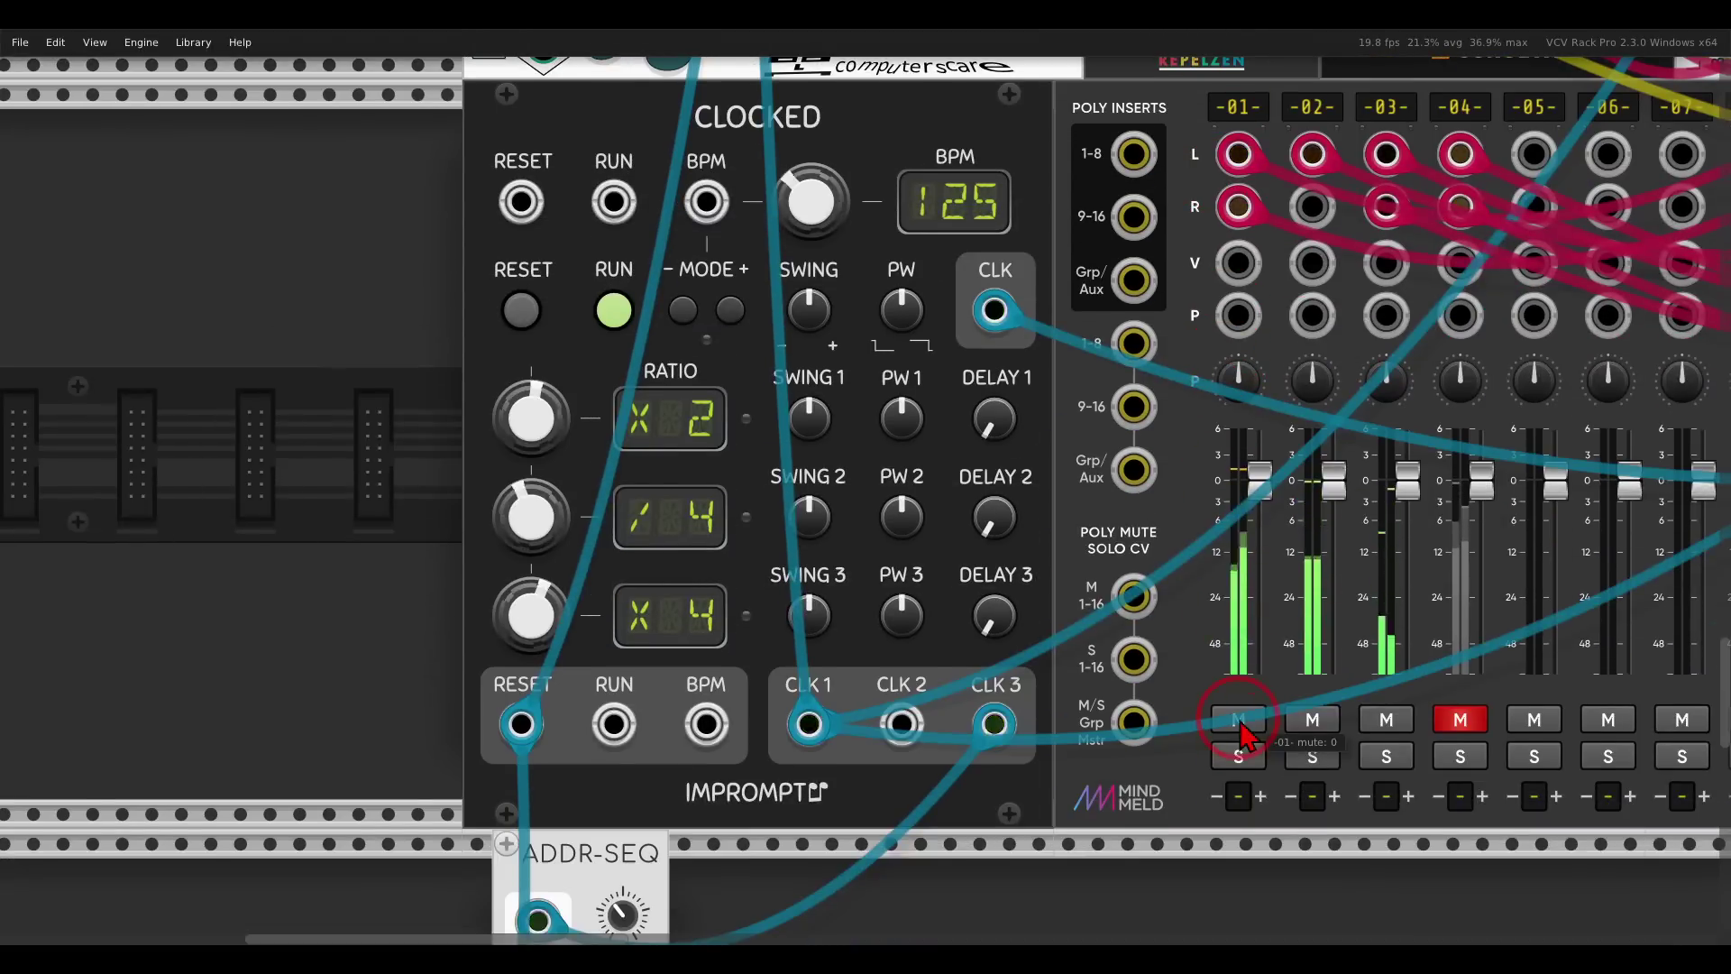
left_click(1313, 718)
left_click(1386, 719)
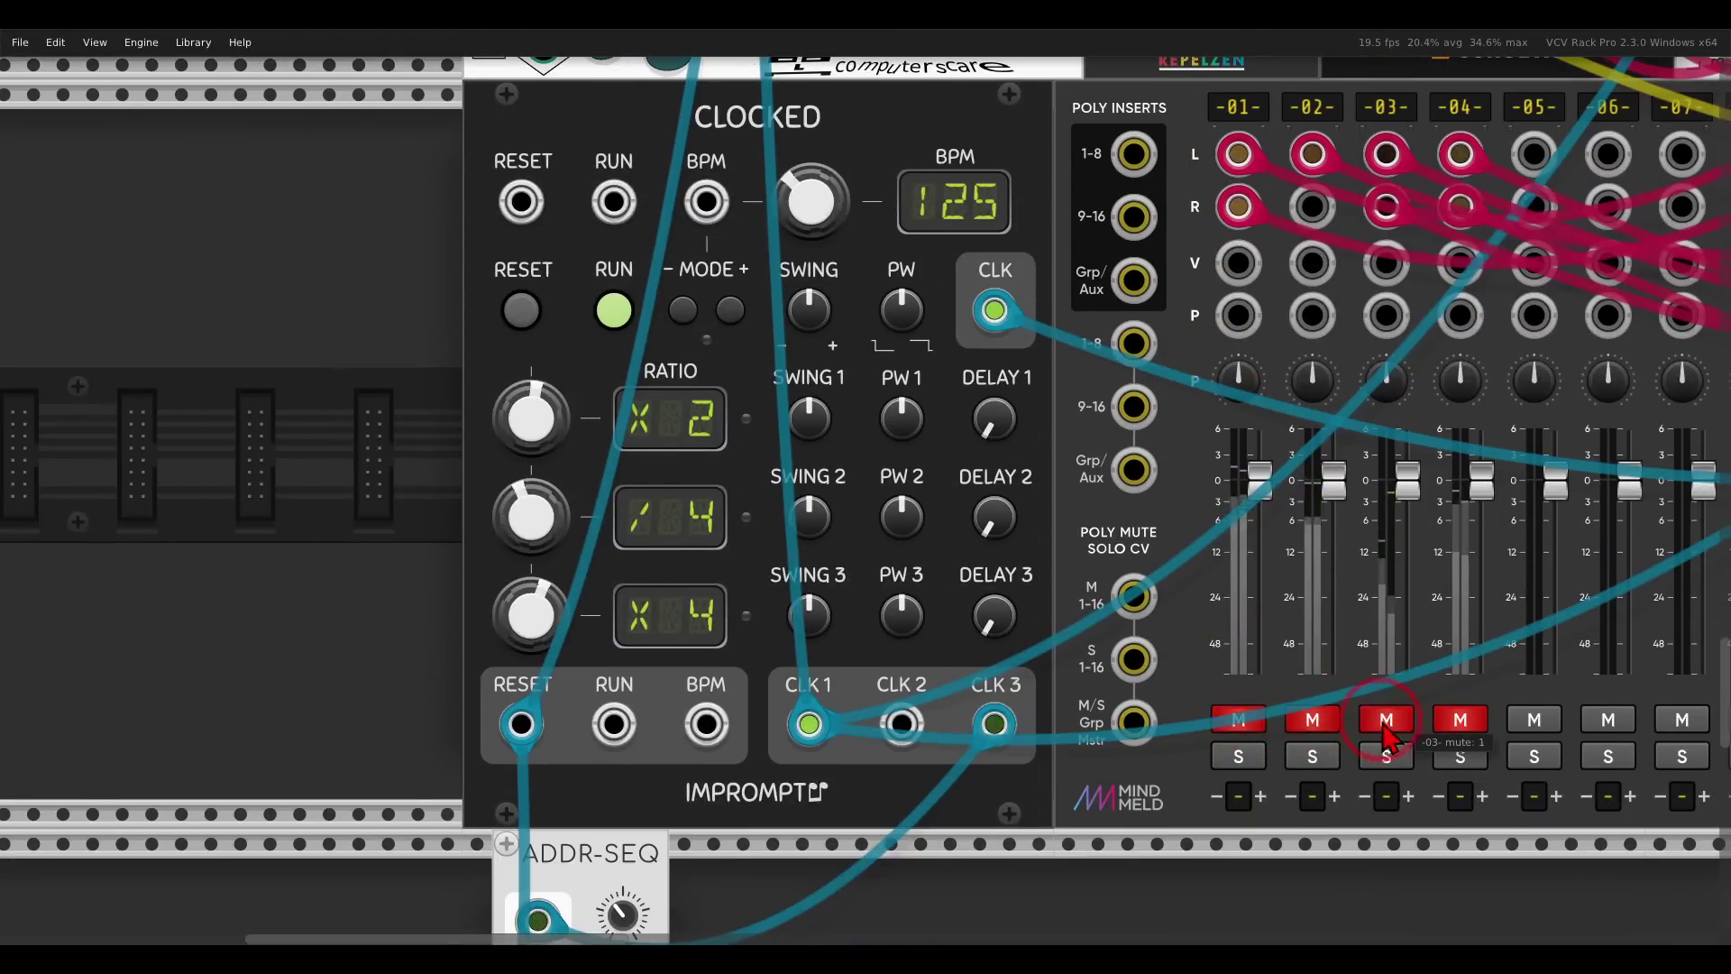
left_click(1459, 719)
scroll(1350, 592, "down", 3)
scroll(1452, 541, "right", 15)
scroll(1451, 541, "up", 3)
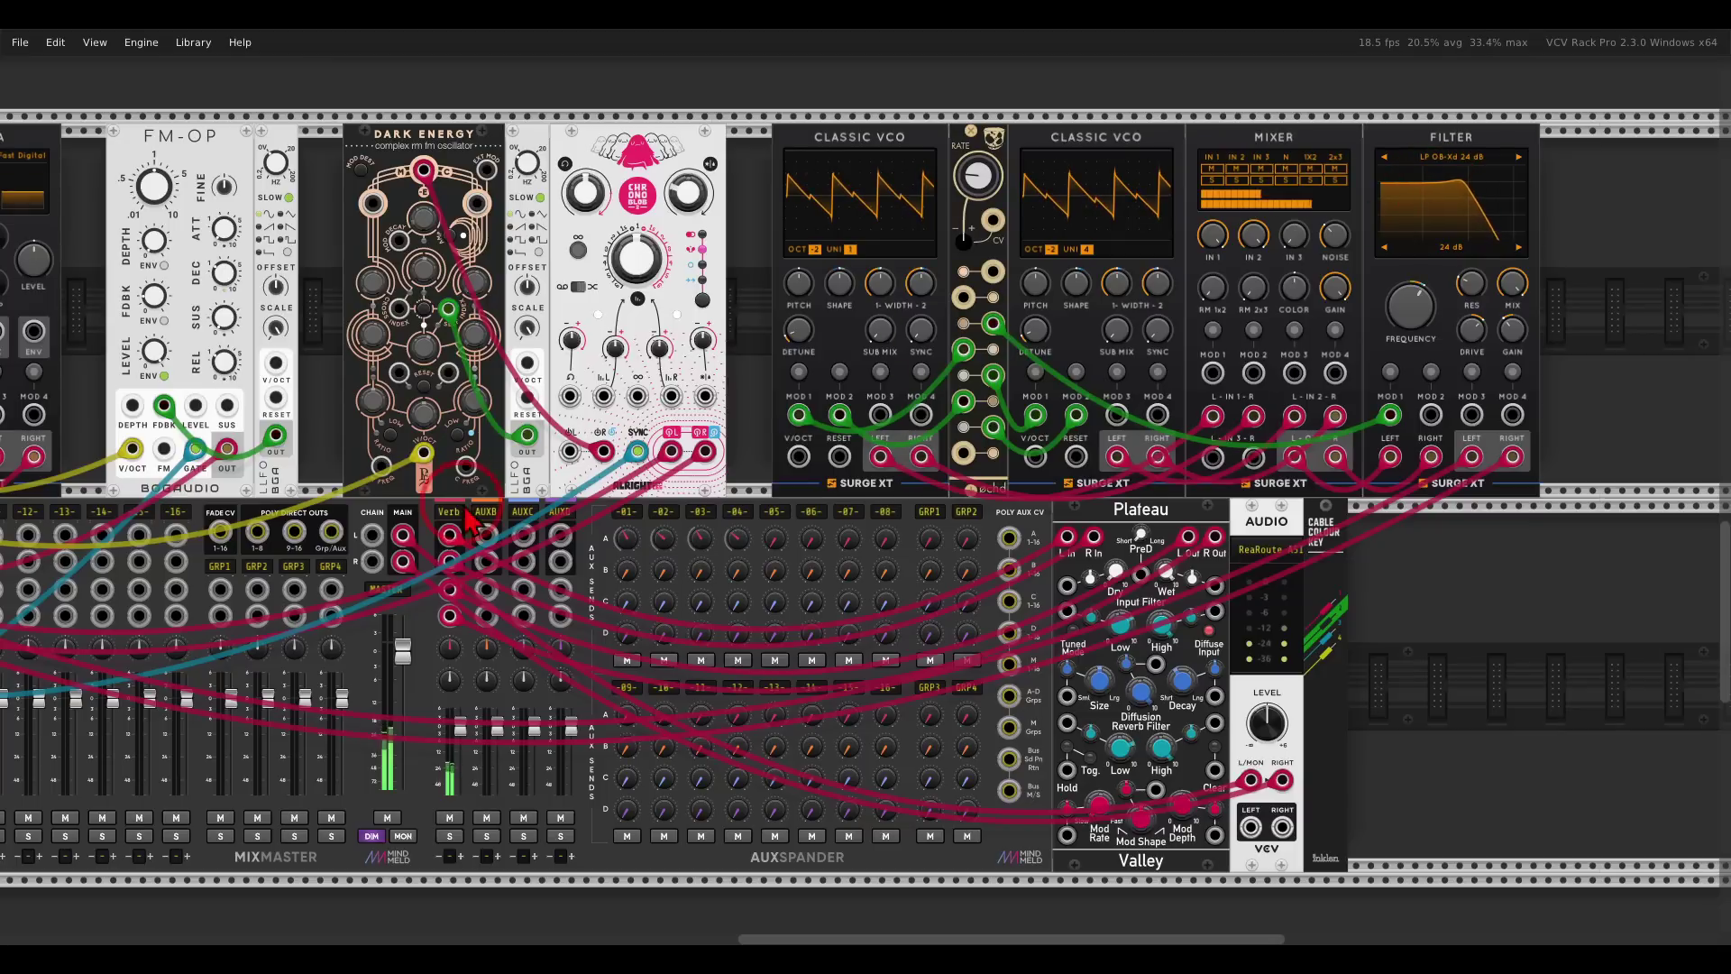
Cable Clocked's CLK 2 output into Row 4's Clock input.
scroll(1194, 387, "left", 10)
scroll(1195, 388, "down", 2)
scroll(1195, 388, "left", 6)
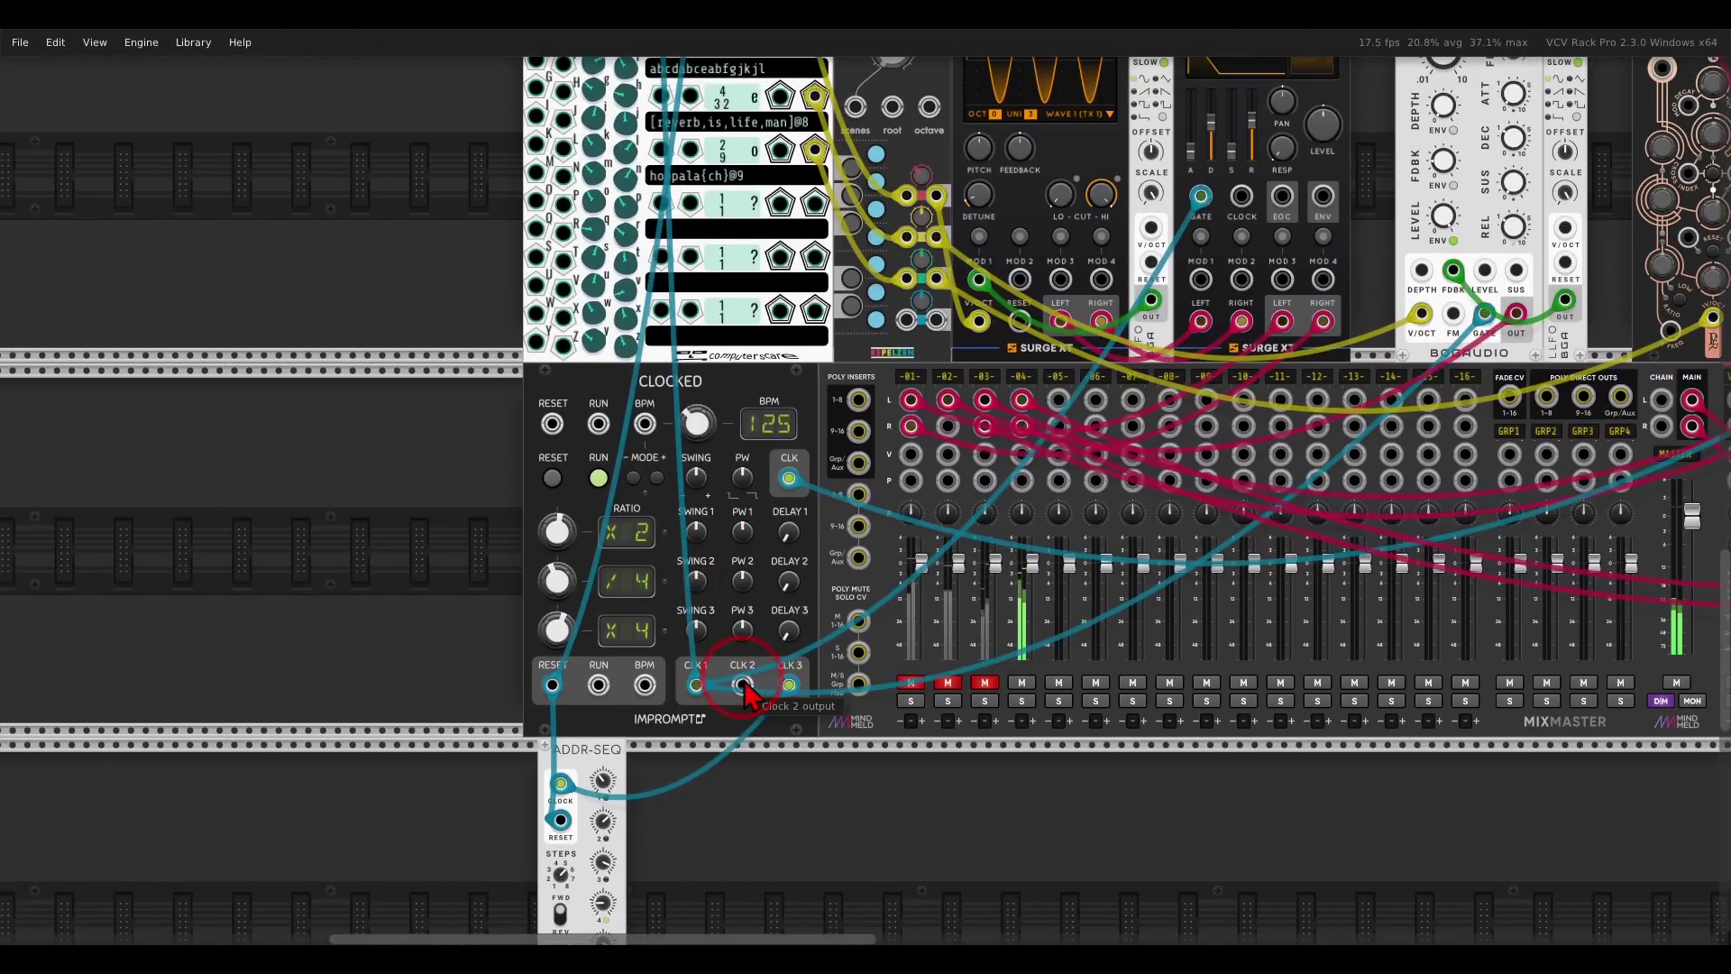
left_click_drag(744, 685, 745, 685)
left_click_drag(713, 532, 667, 212)
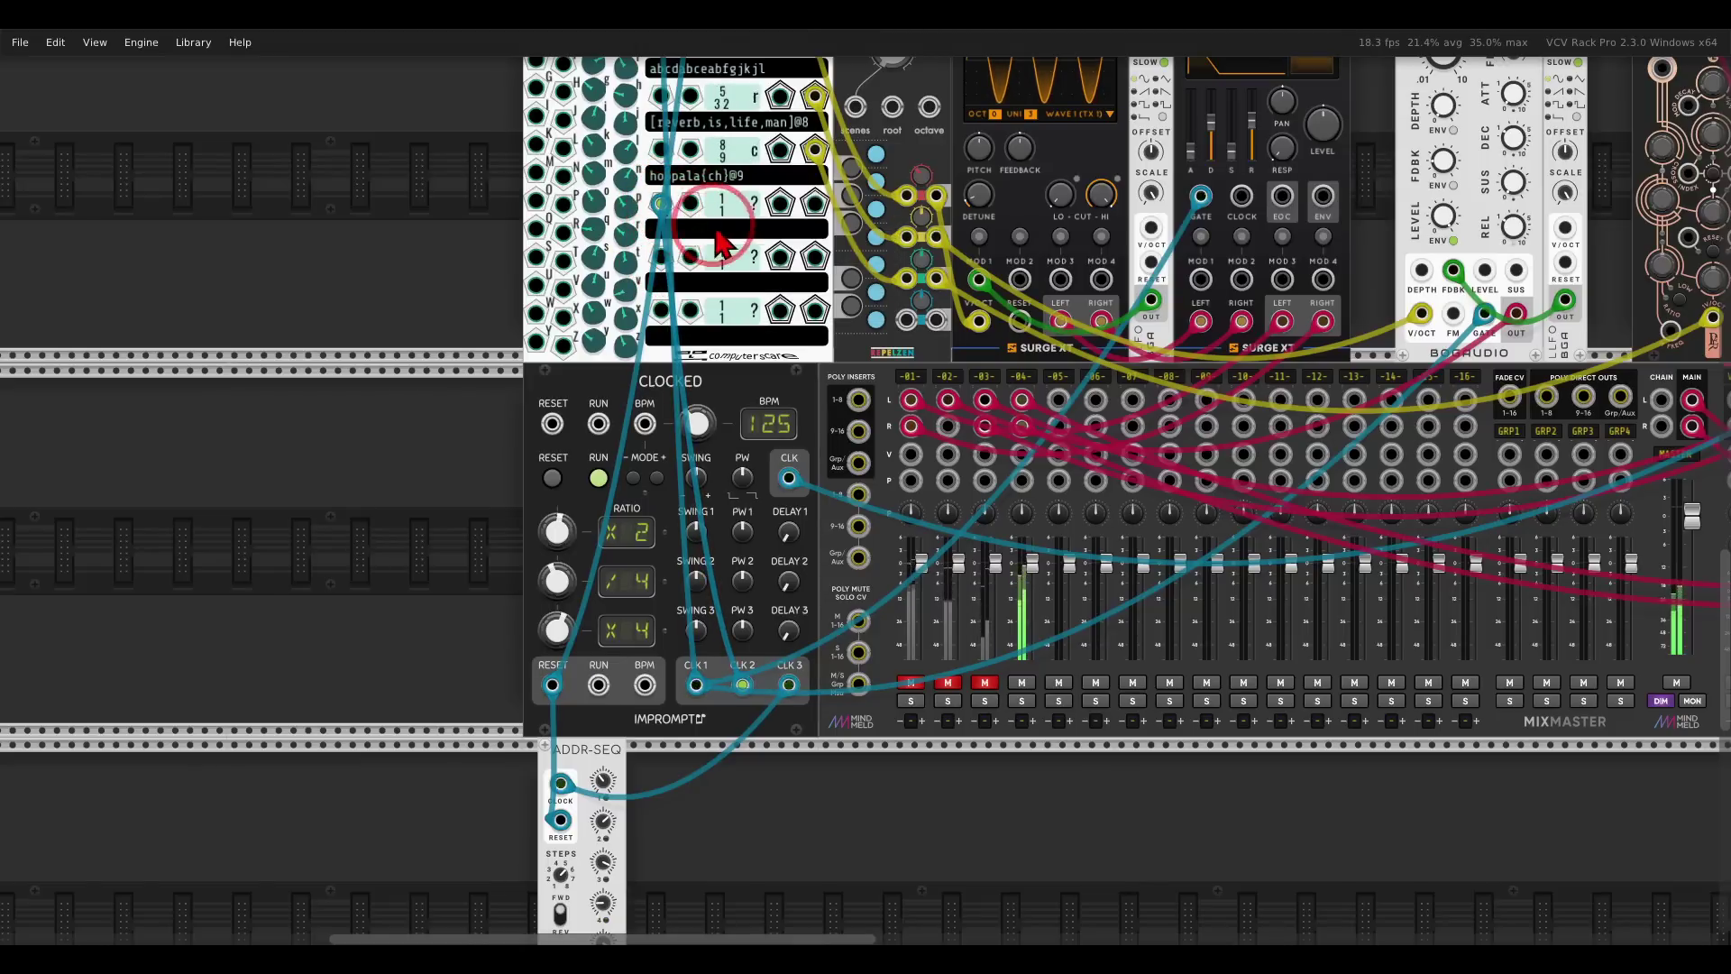
left_click(718, 213)
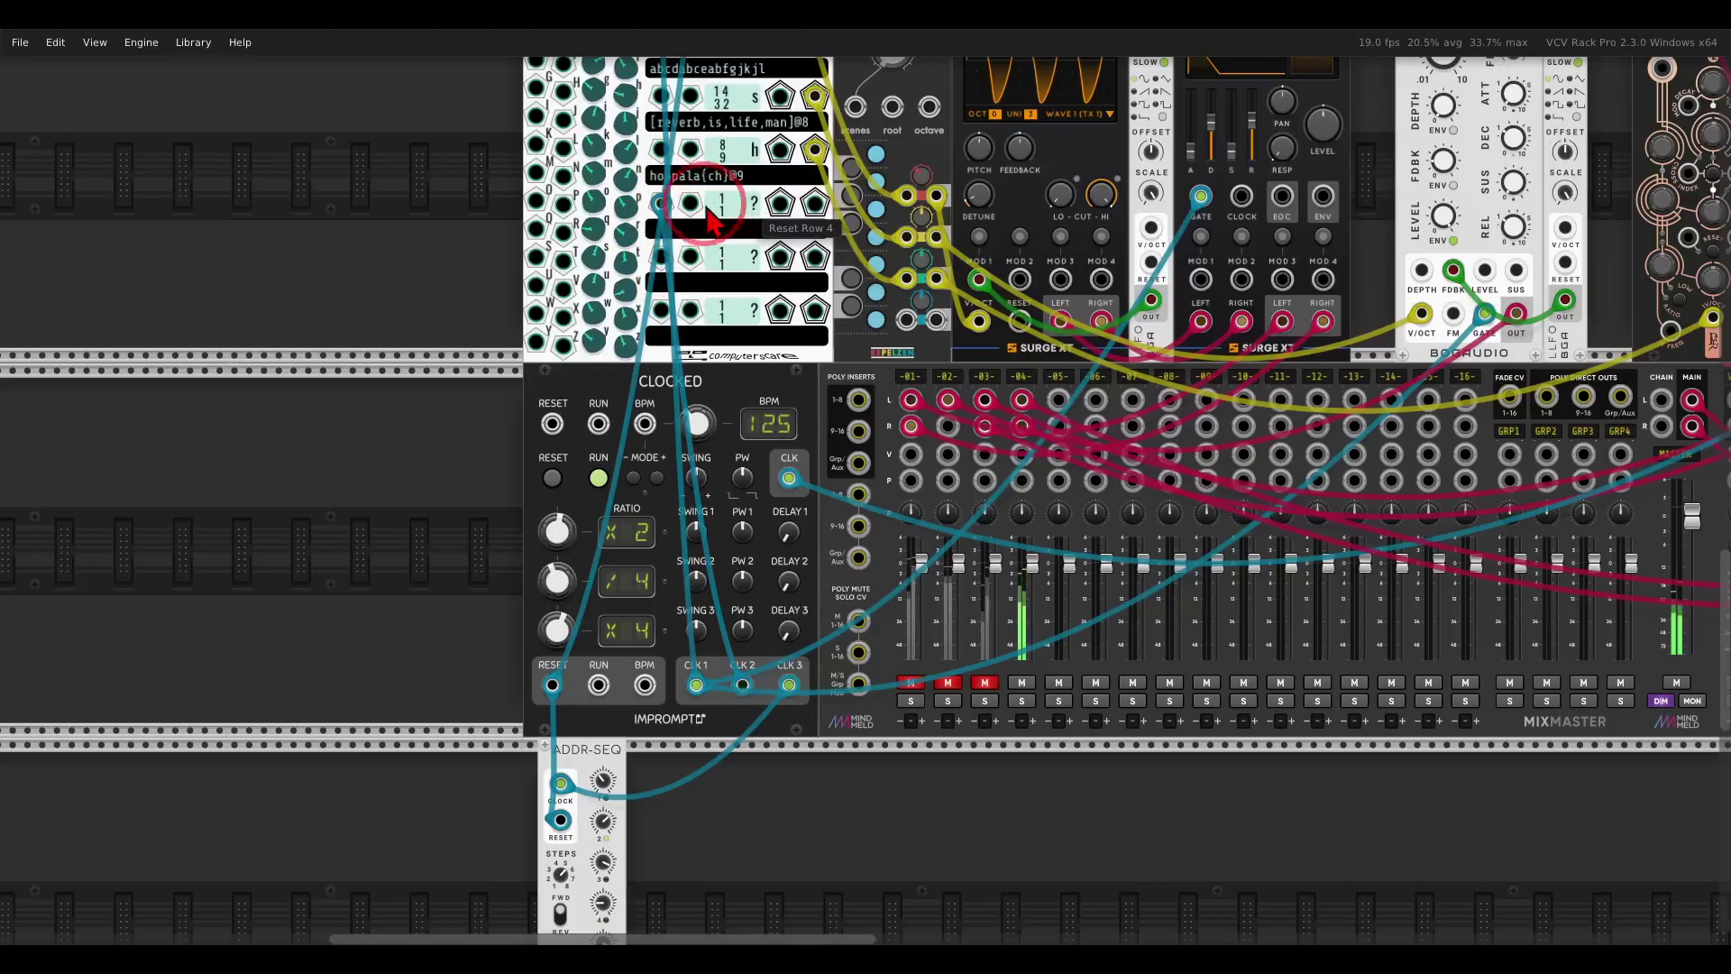
left_click(667, 207)
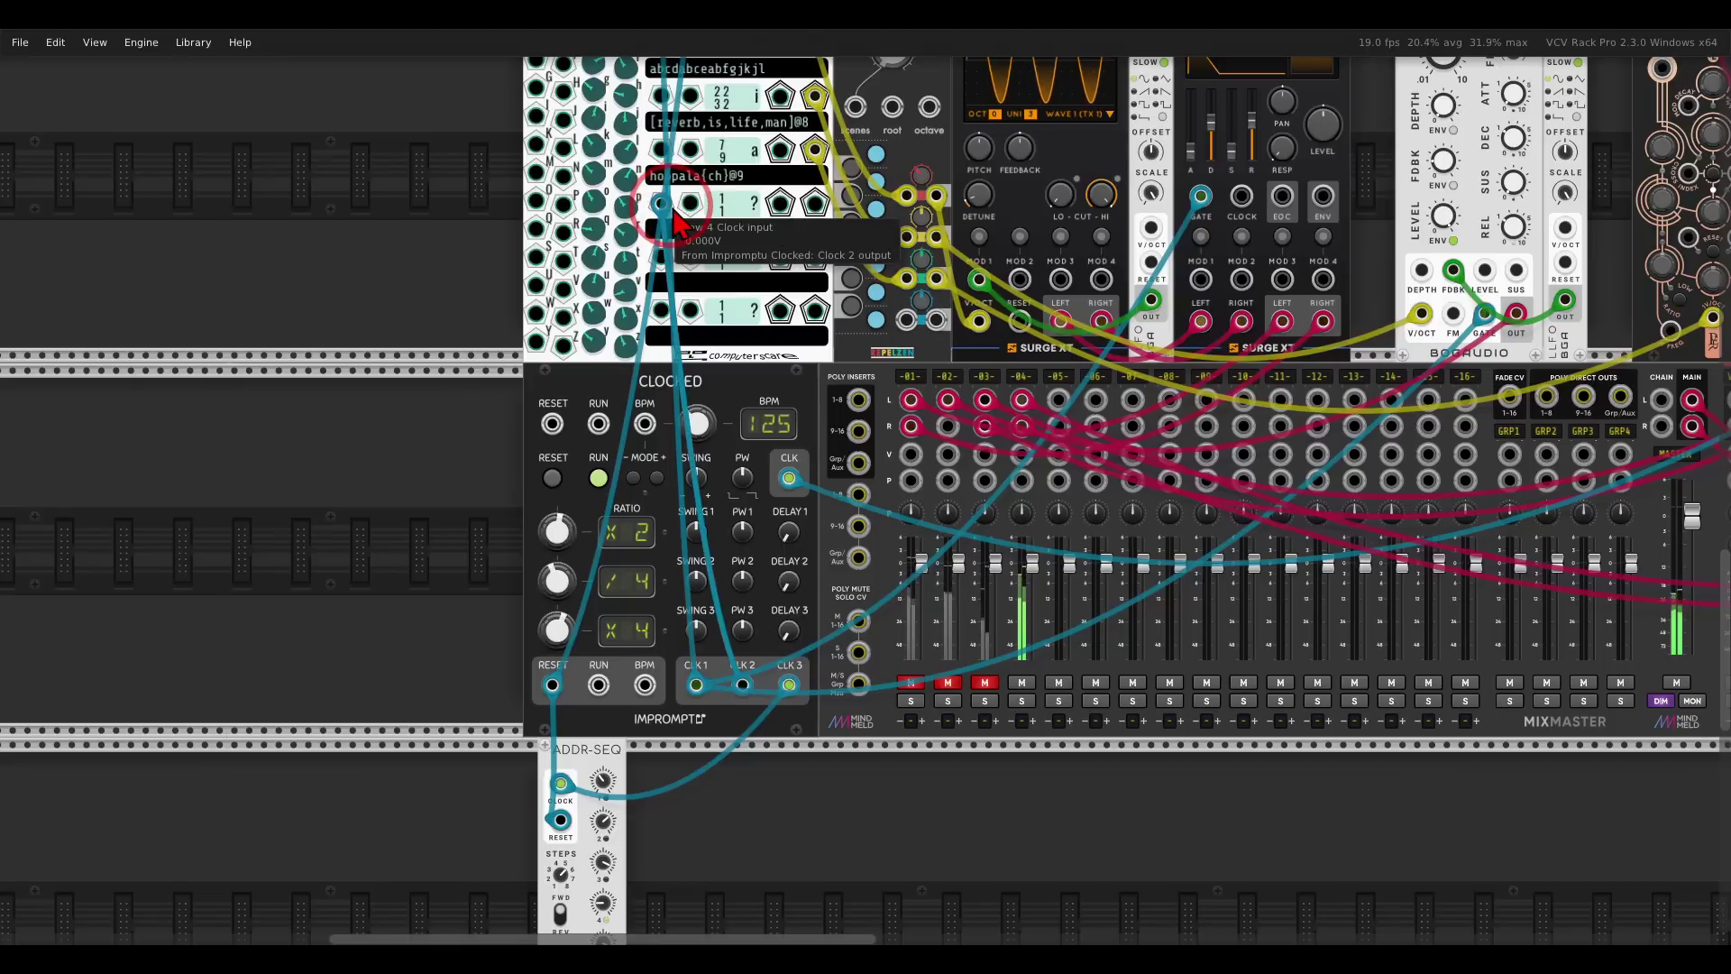
Patch Row 4's CV output to the oscillator's 1V/oct pitch input.
left_click(814, 209)
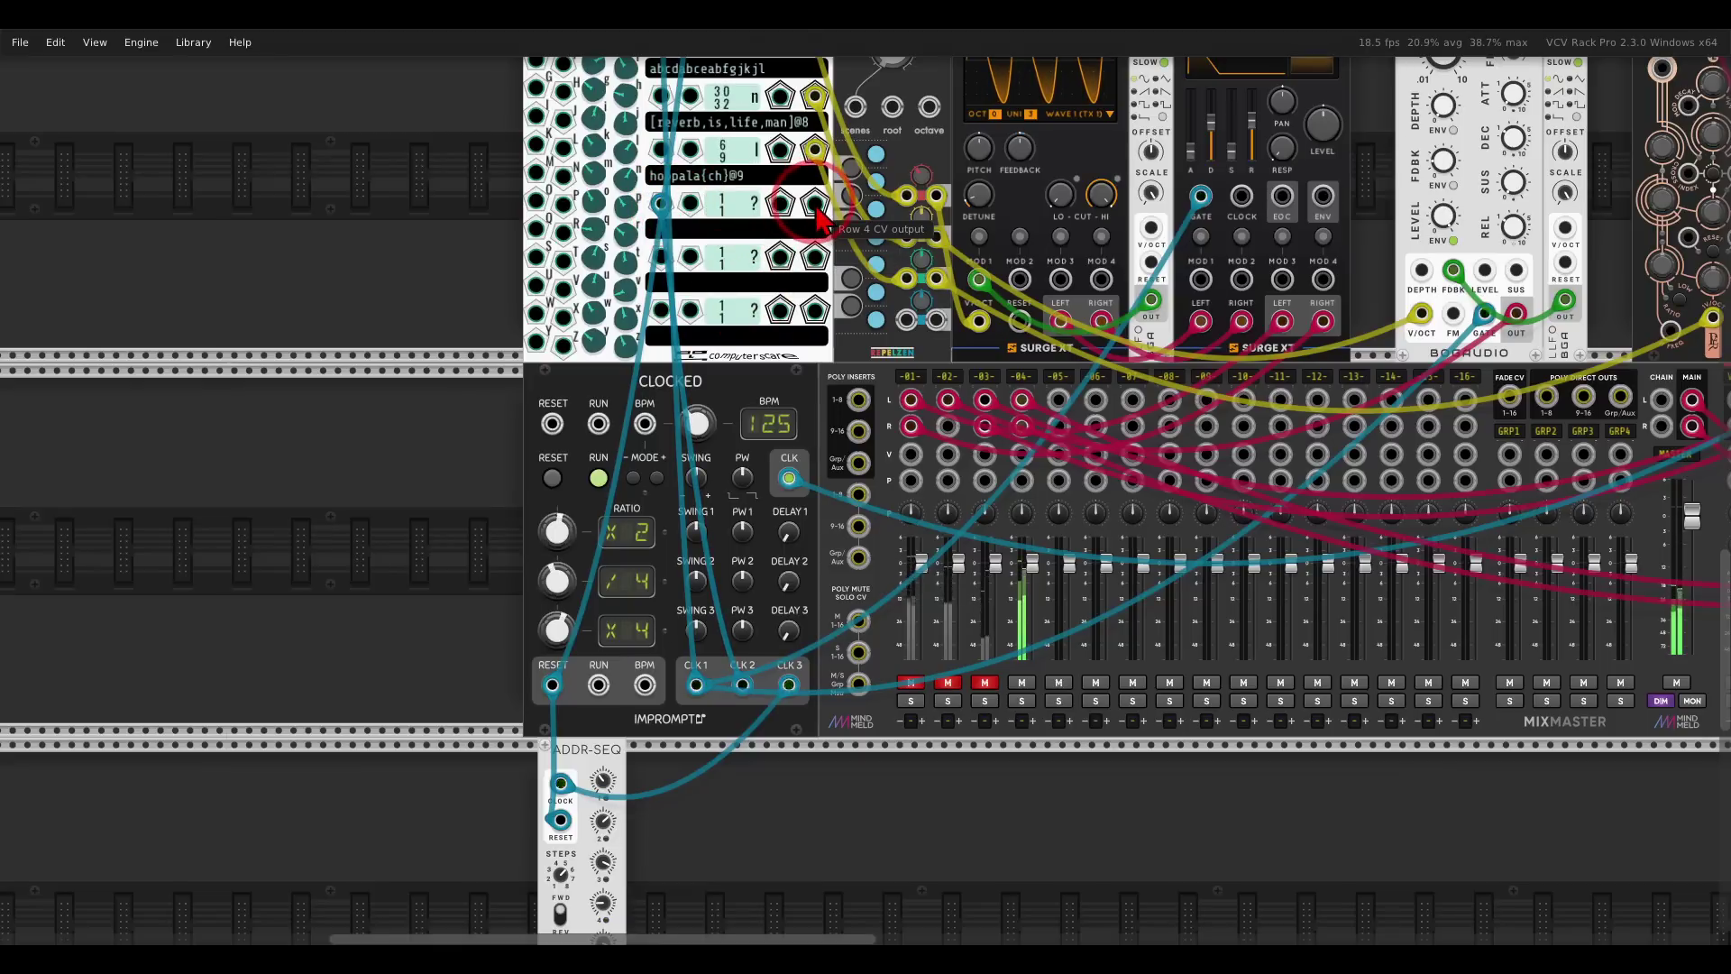
left_click_drag(820, 217, 1546, 322)
scroll(955, 334, "right", 10)
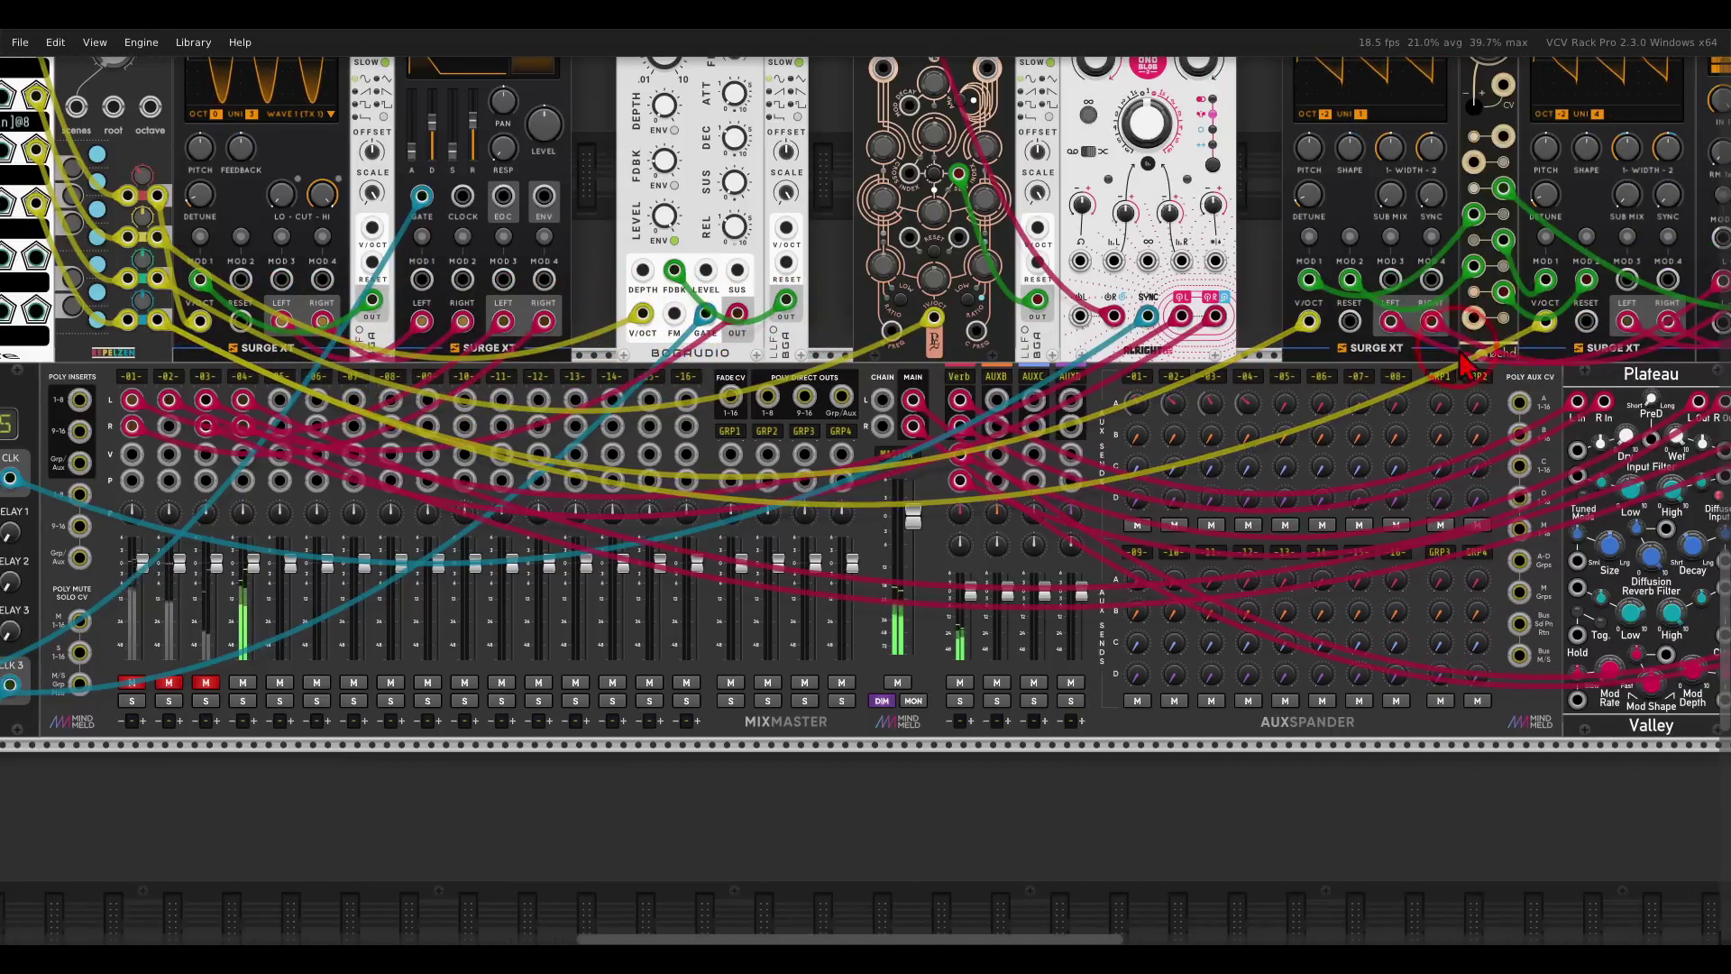
left_click_drag(417, 371, 1127, 460)
scroll(545, 394, "up", 3)
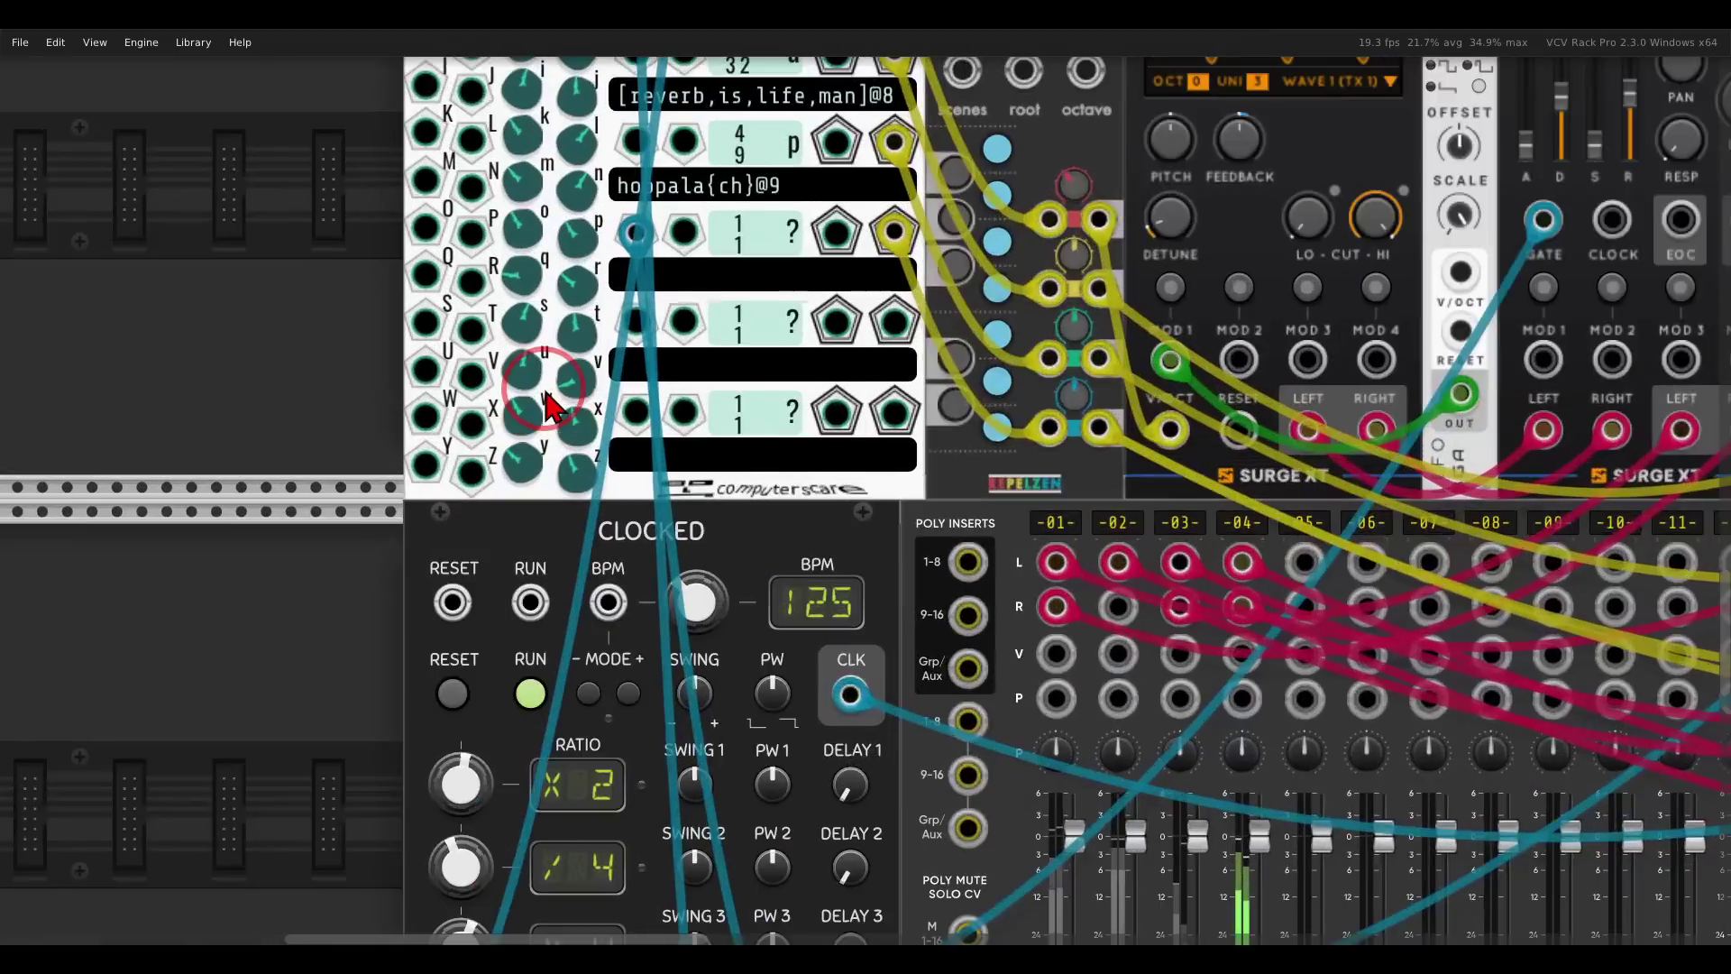
Enter the pattern 'bass{}' in Row 4's text field.
scroll(547, 394, "up", 1)
left_click_drag(592, 317, 642, 517)
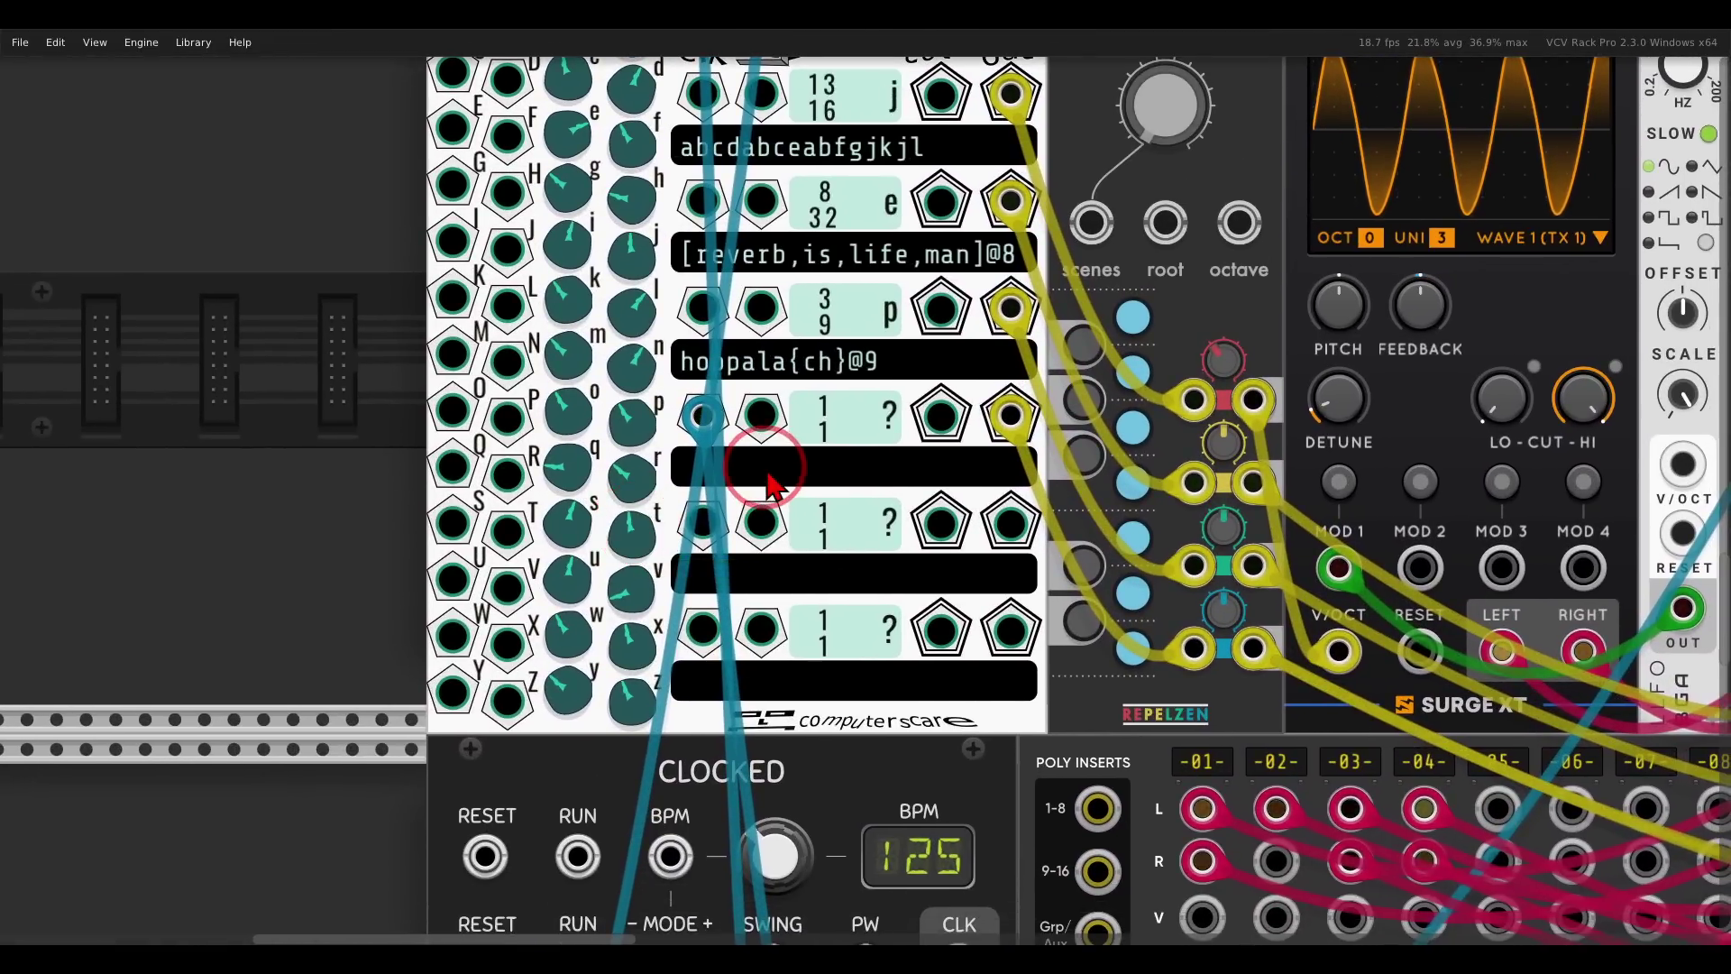
type("ass")
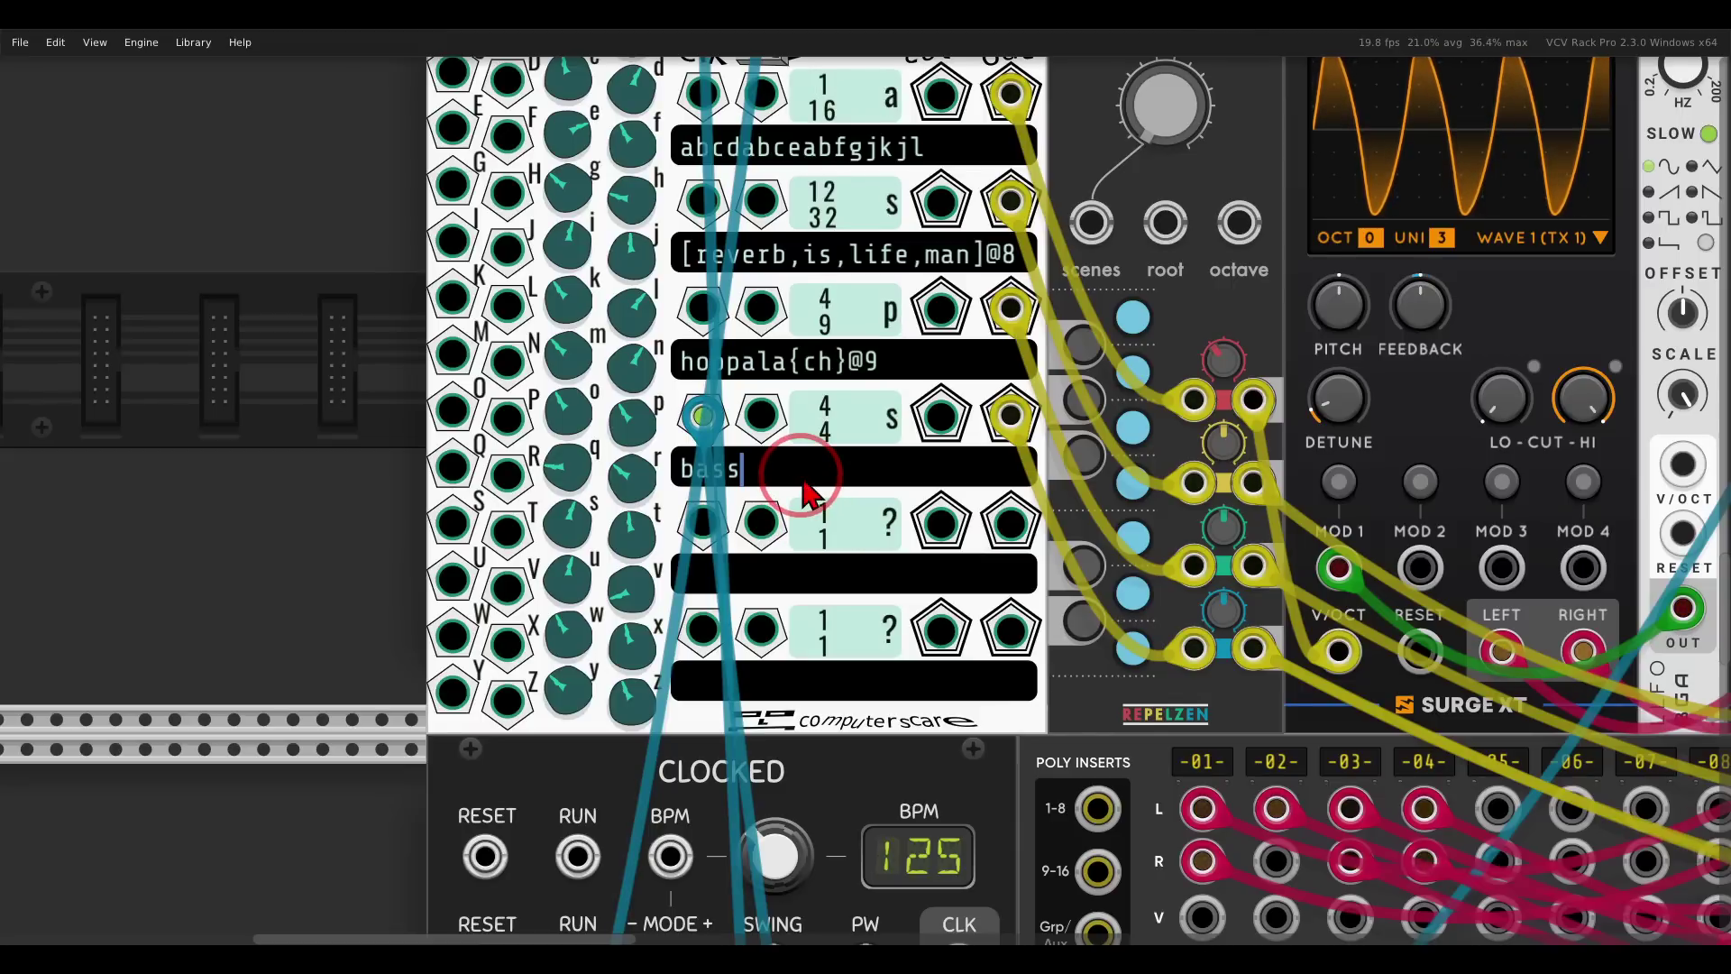
type("}")
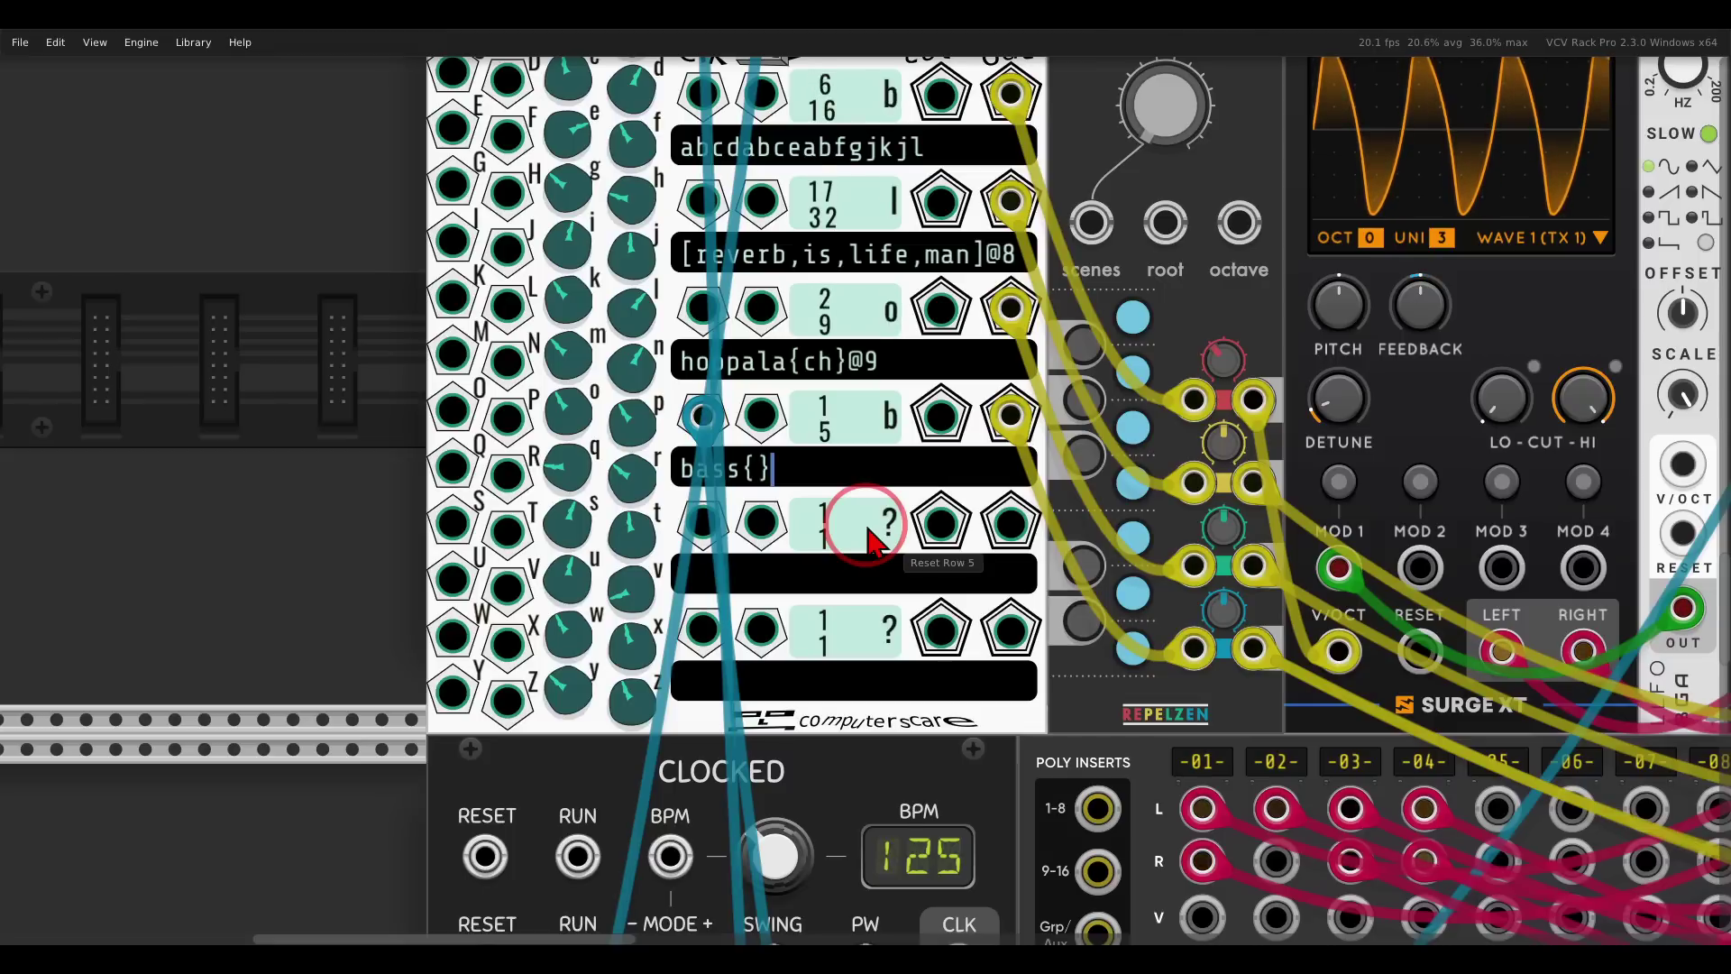
scroll(874, 541, "down", 3)
Place ADDR-SEQ beside ILoveCookies and cable its OUT jack into input A.
scroll(888, 518, "up", 5)
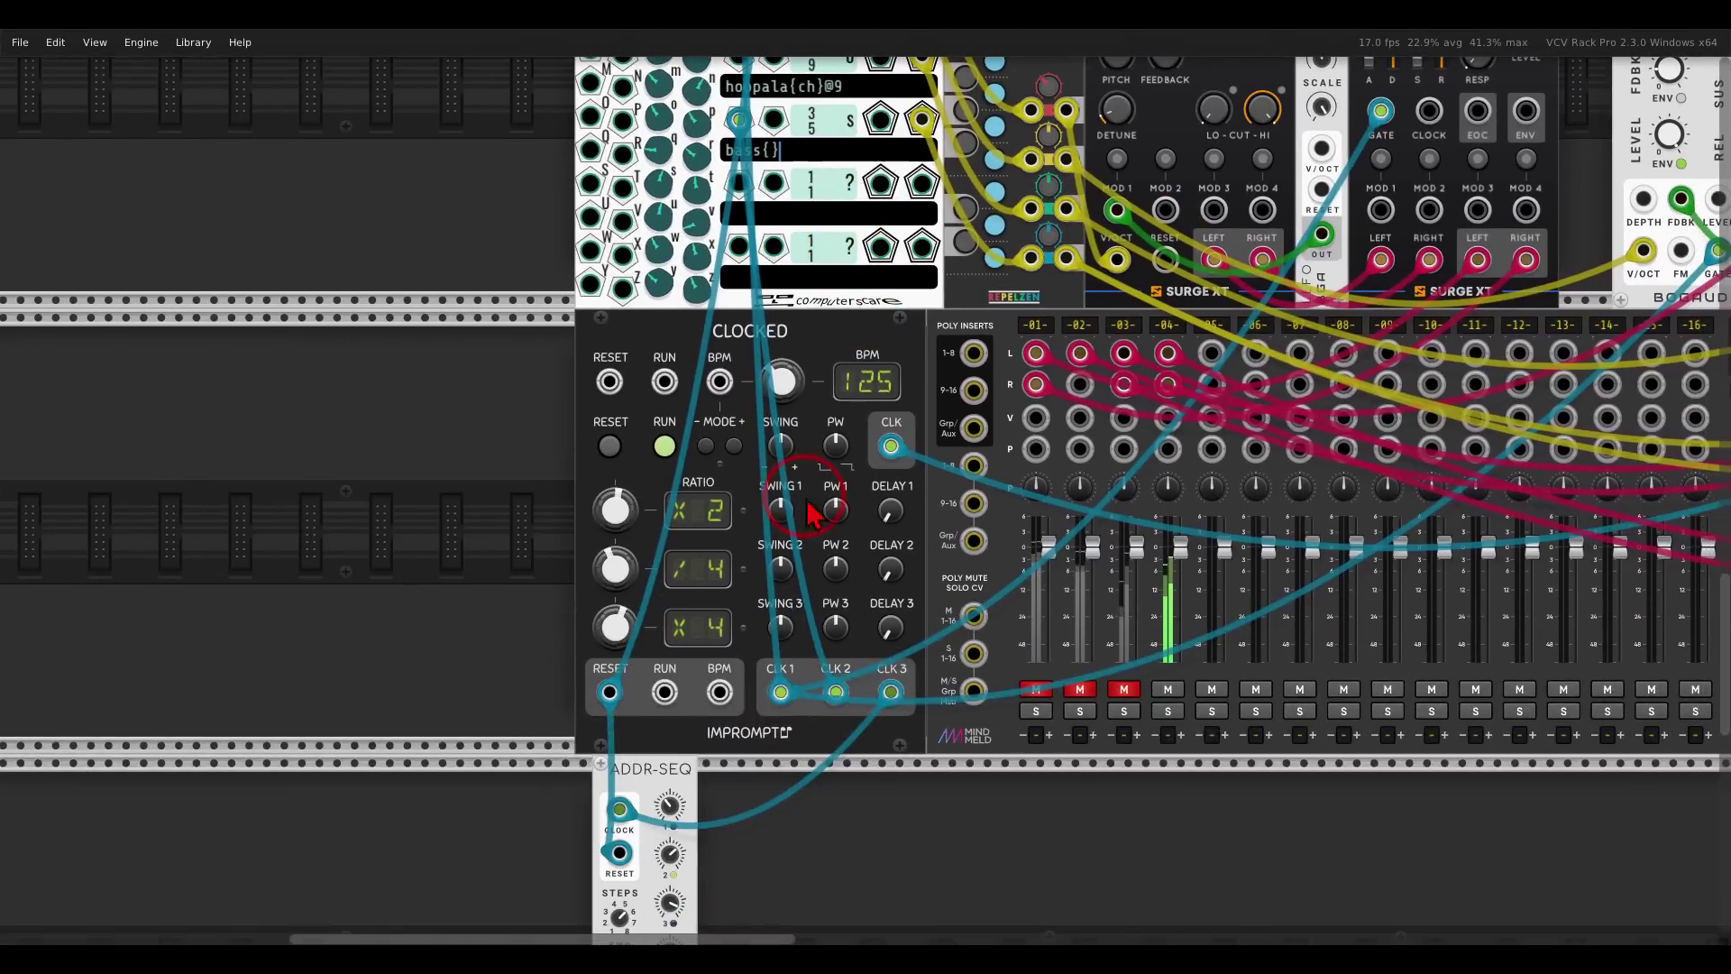
left_click_drag(654, 775, 591, 460)
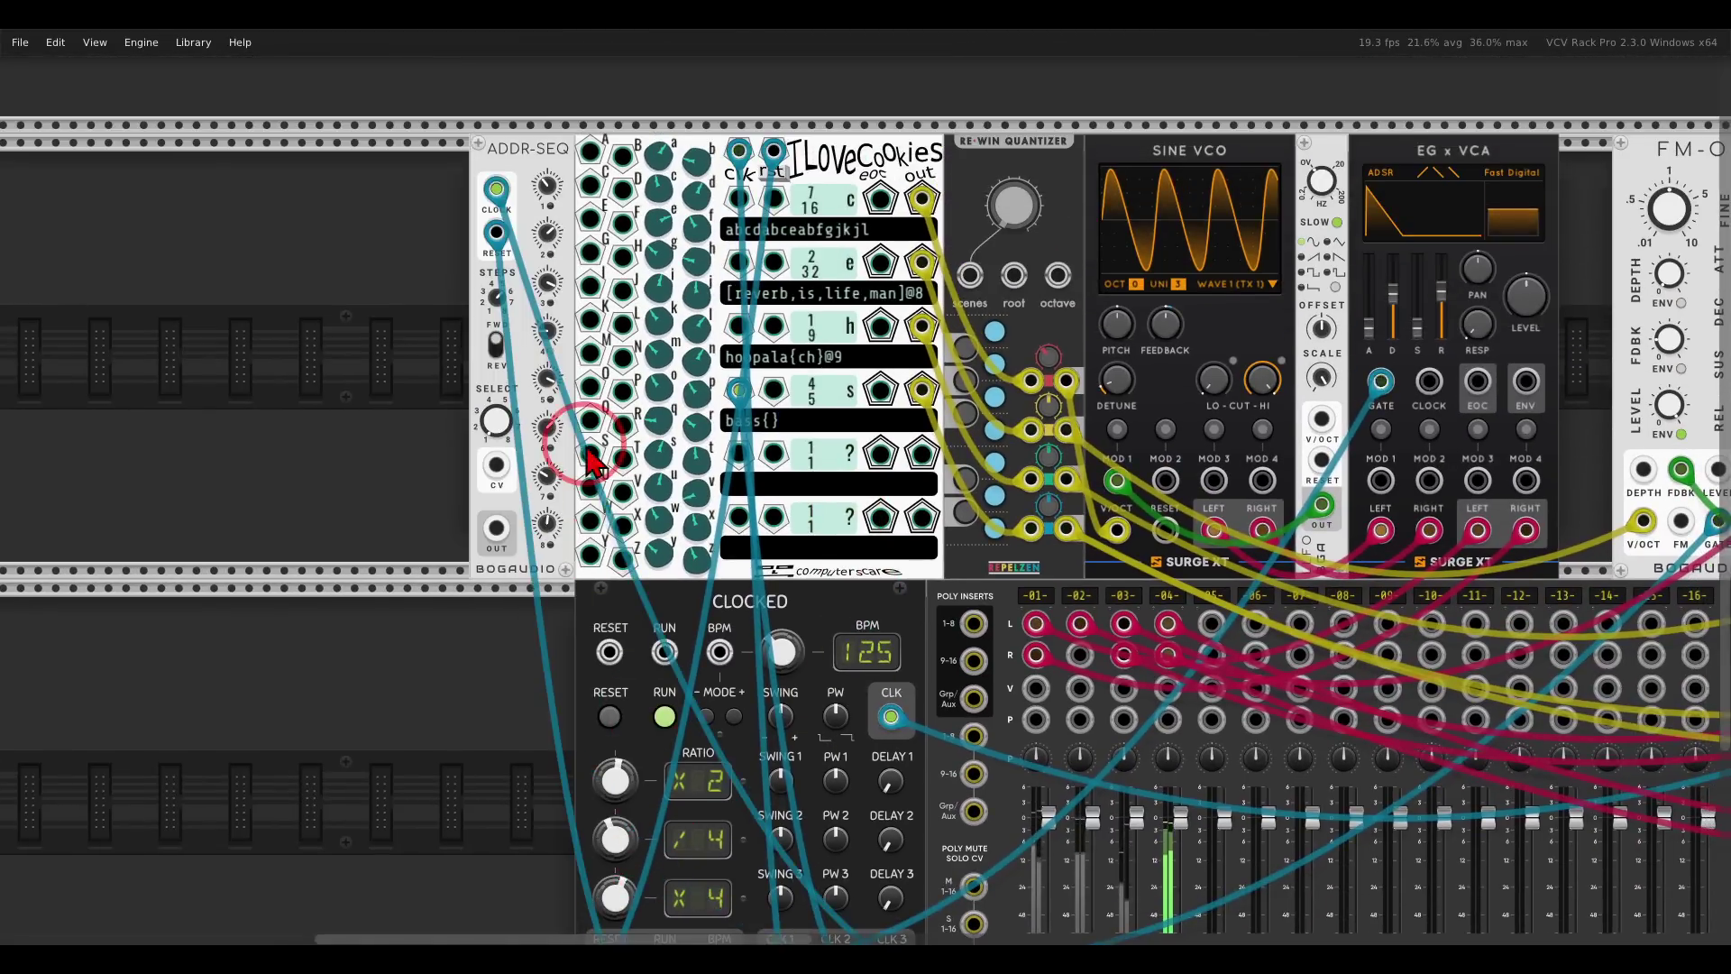
scroll(793, 396, "up", 3)
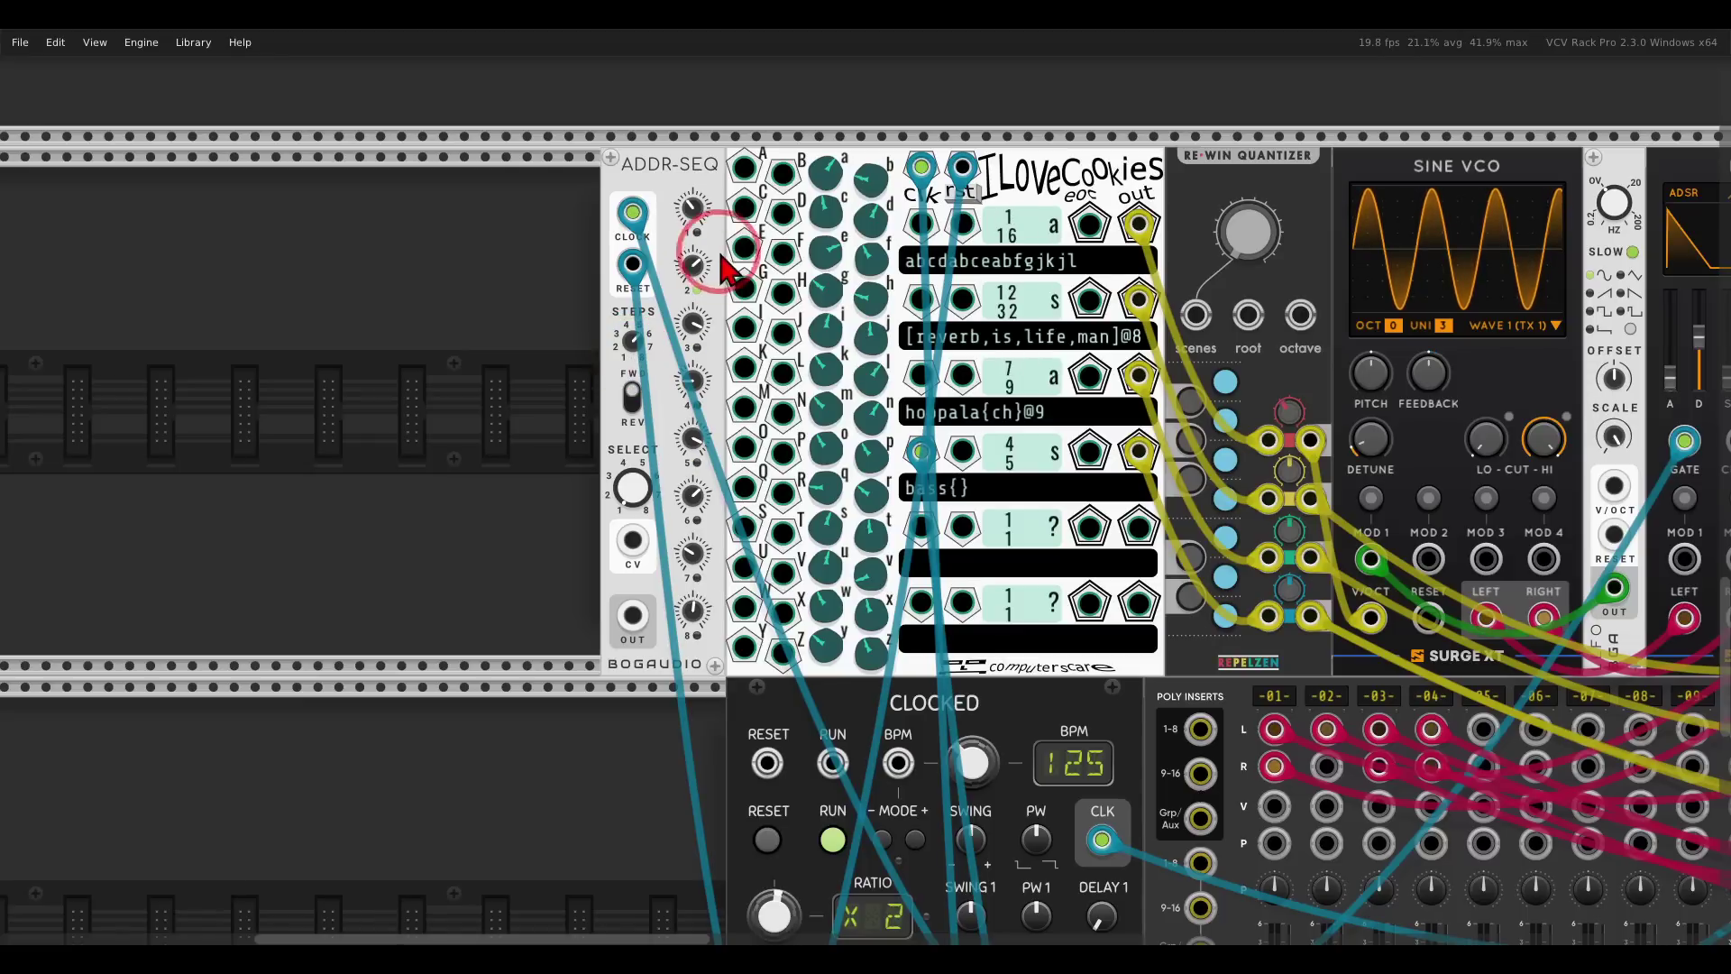
mouse_move(779, 144)
left_mouse_down()
mouse_move(739, 142)
mouse_move(730, 365)
mouse_move(753, 147)
mouse_move(786, 137)
mouse_move(712, 311)
mouse_move(745, 676)
mouse_move(811, 307)
mouse_move(785, 140)
mouse_move(771, 315)
left_mouse_up()
scroll(773, 311, "up", 3)
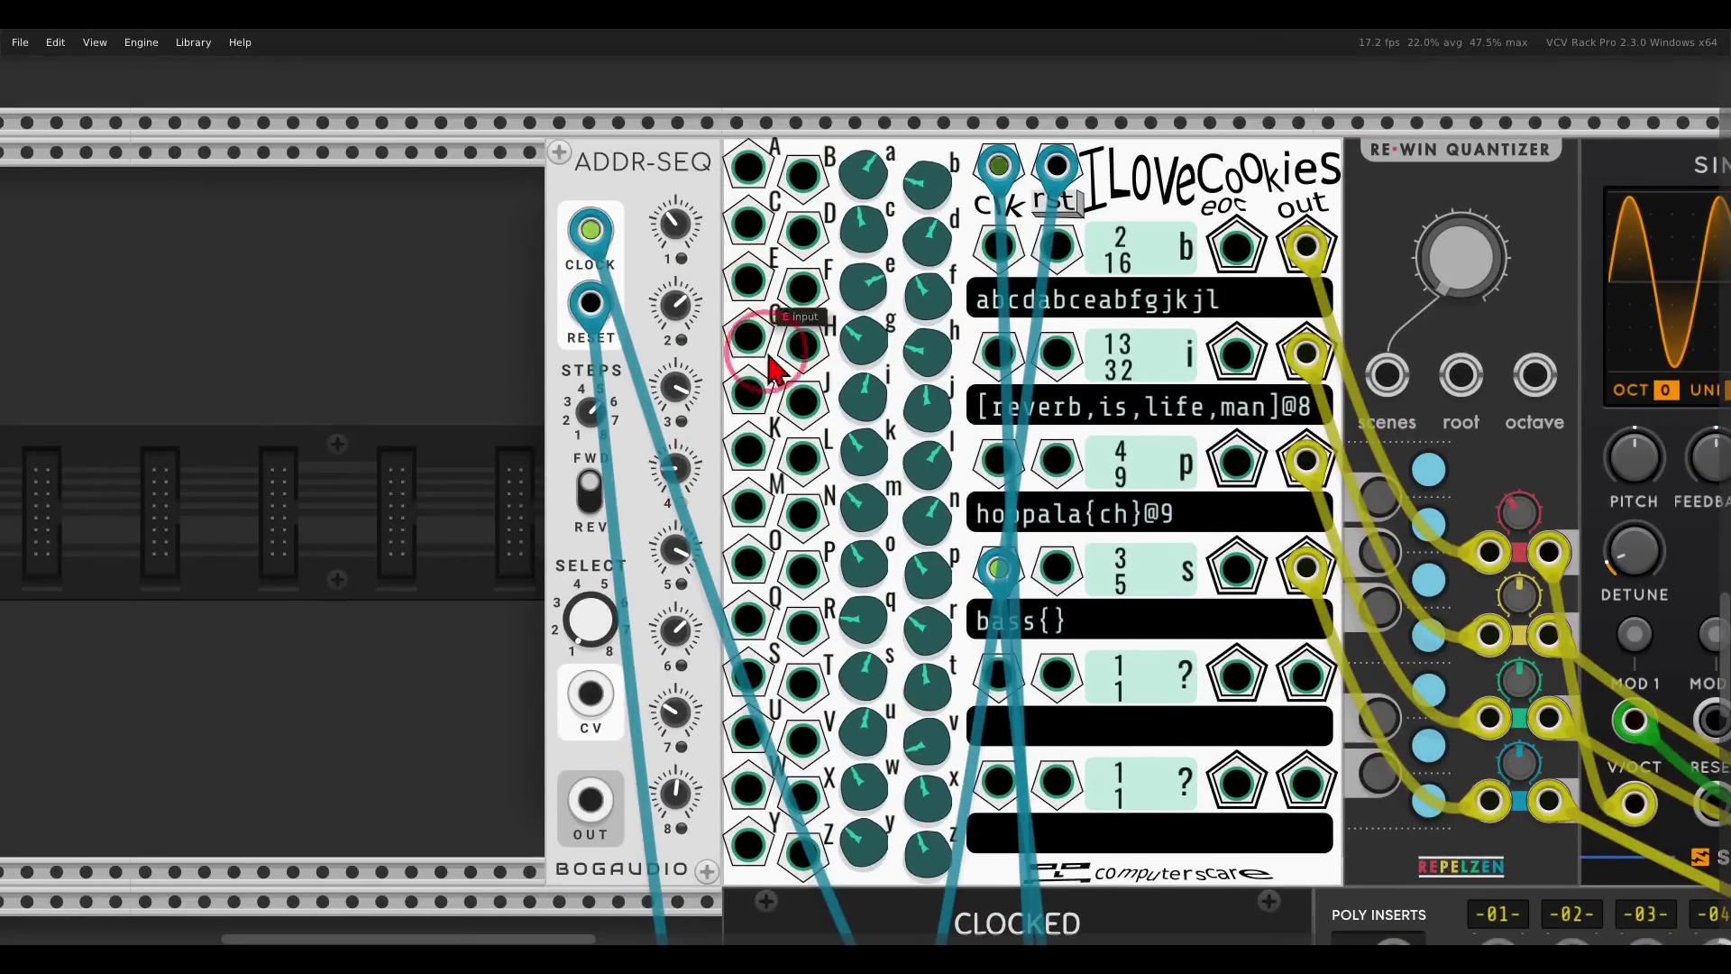
left_click_drag(590, 798, 749, 165)
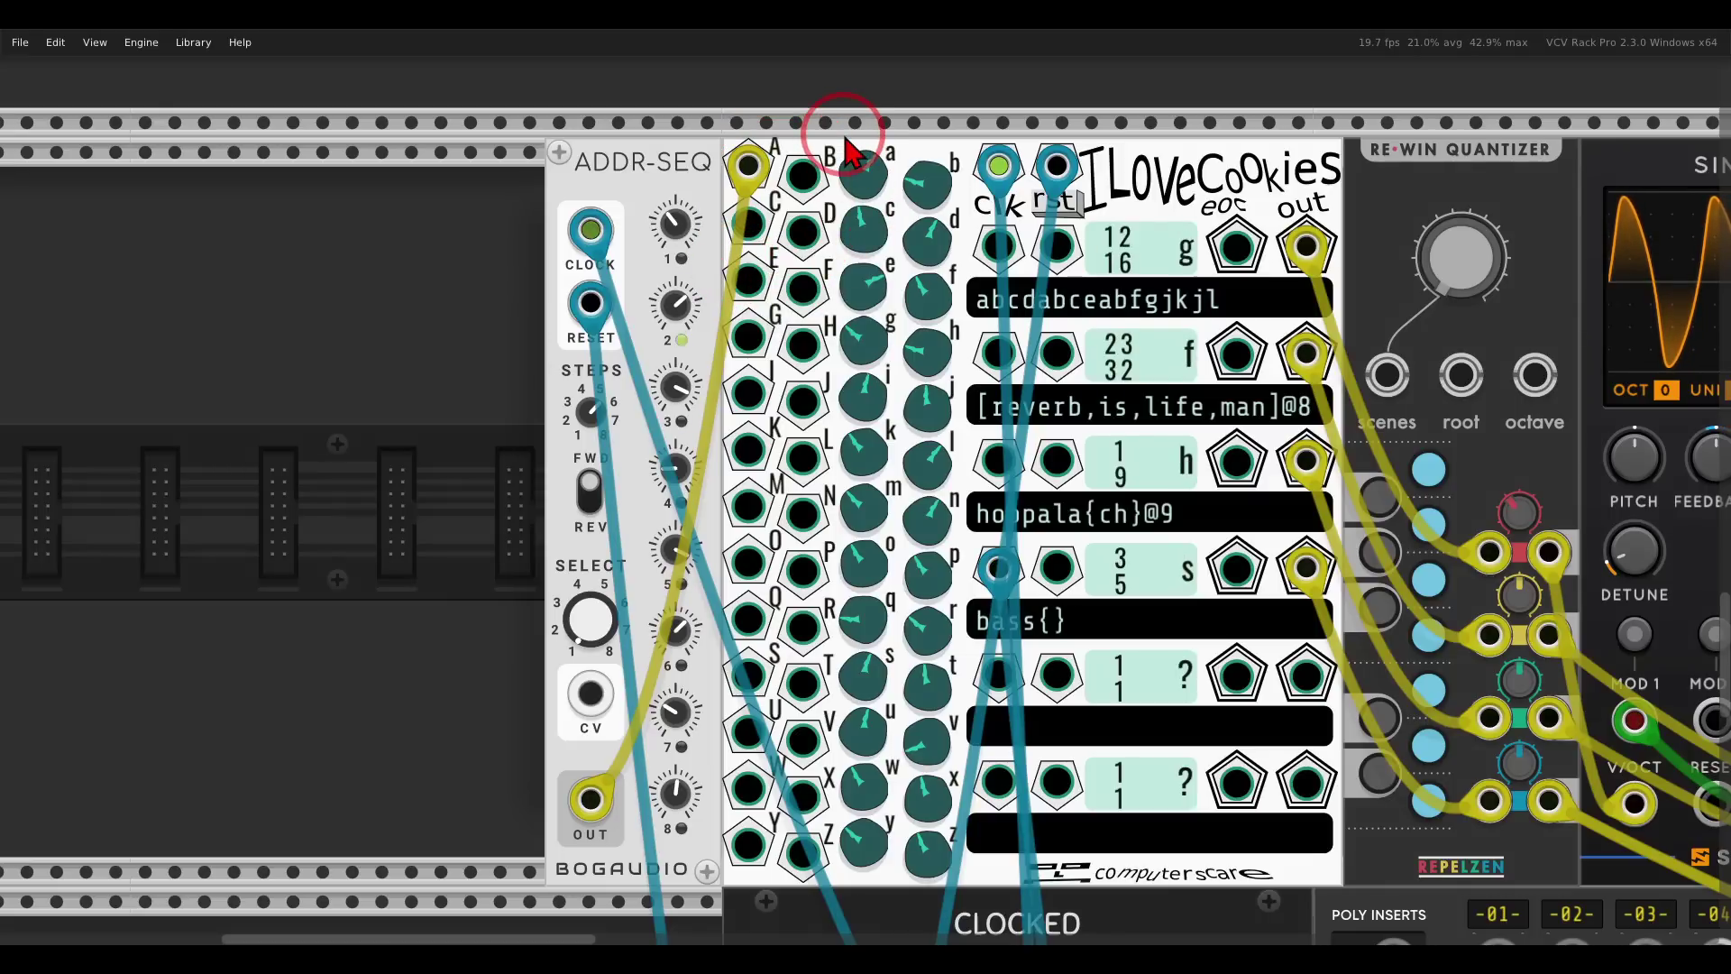
Shift the ADDR-SEQ and ILoveCookies modules slightly left, then deselect them.
left_click(1024, 633)
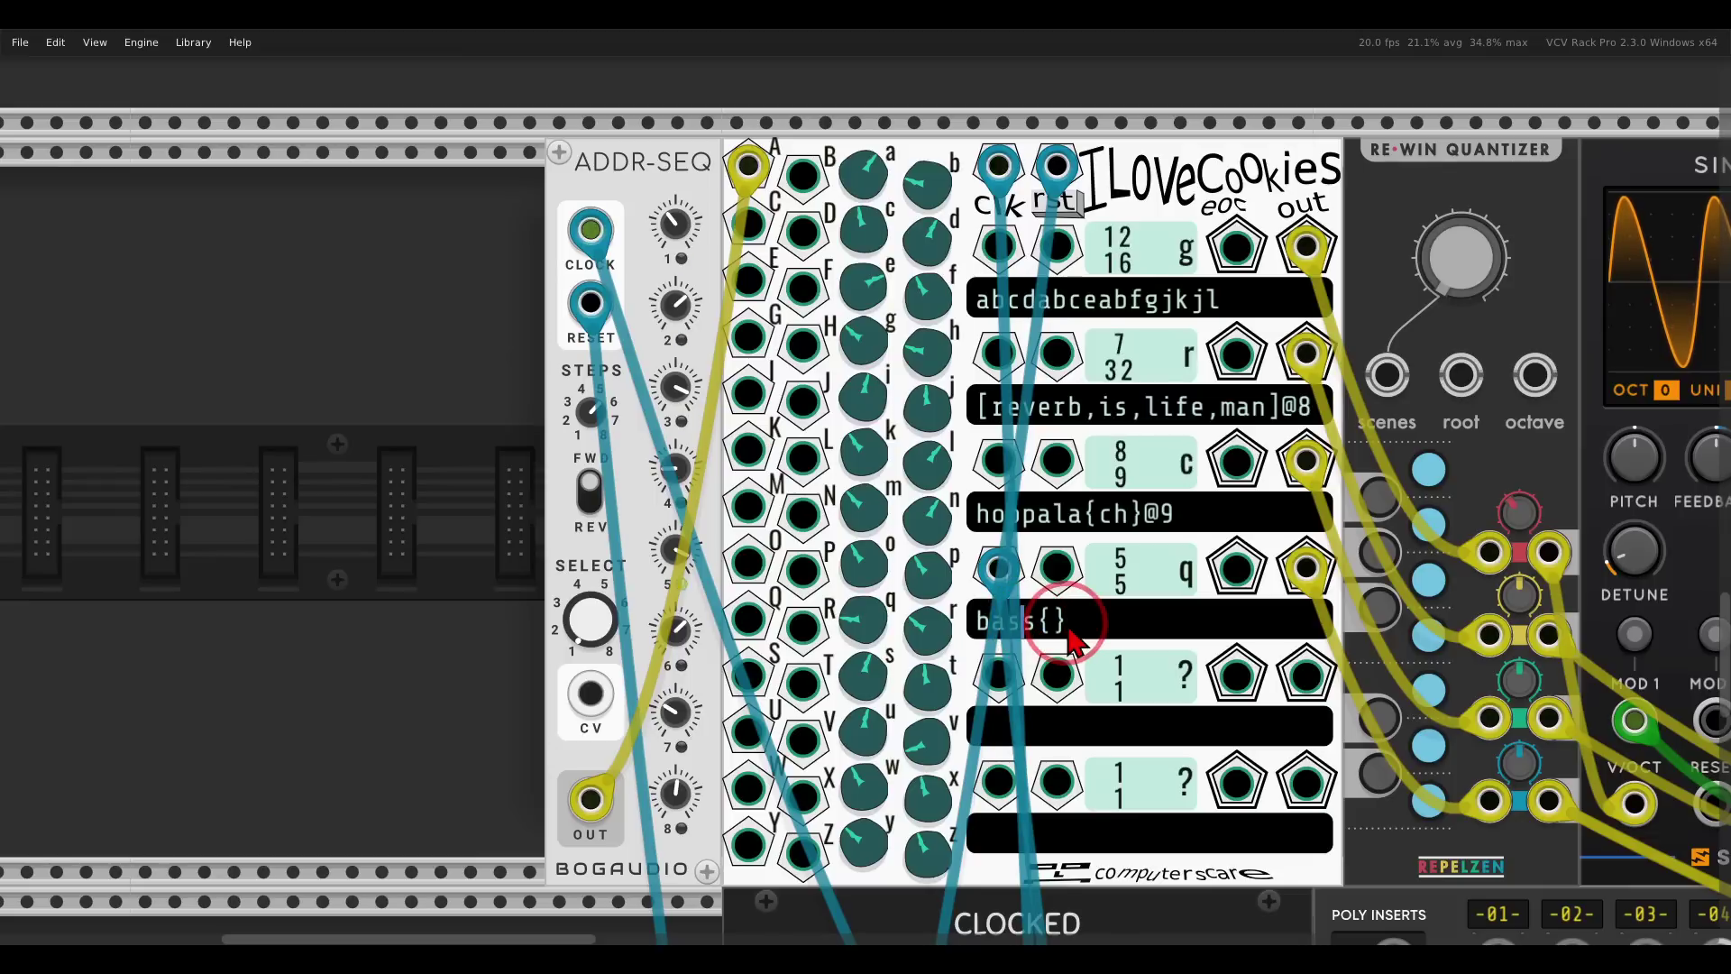
left_click_drag(455, 217, 491, 160)
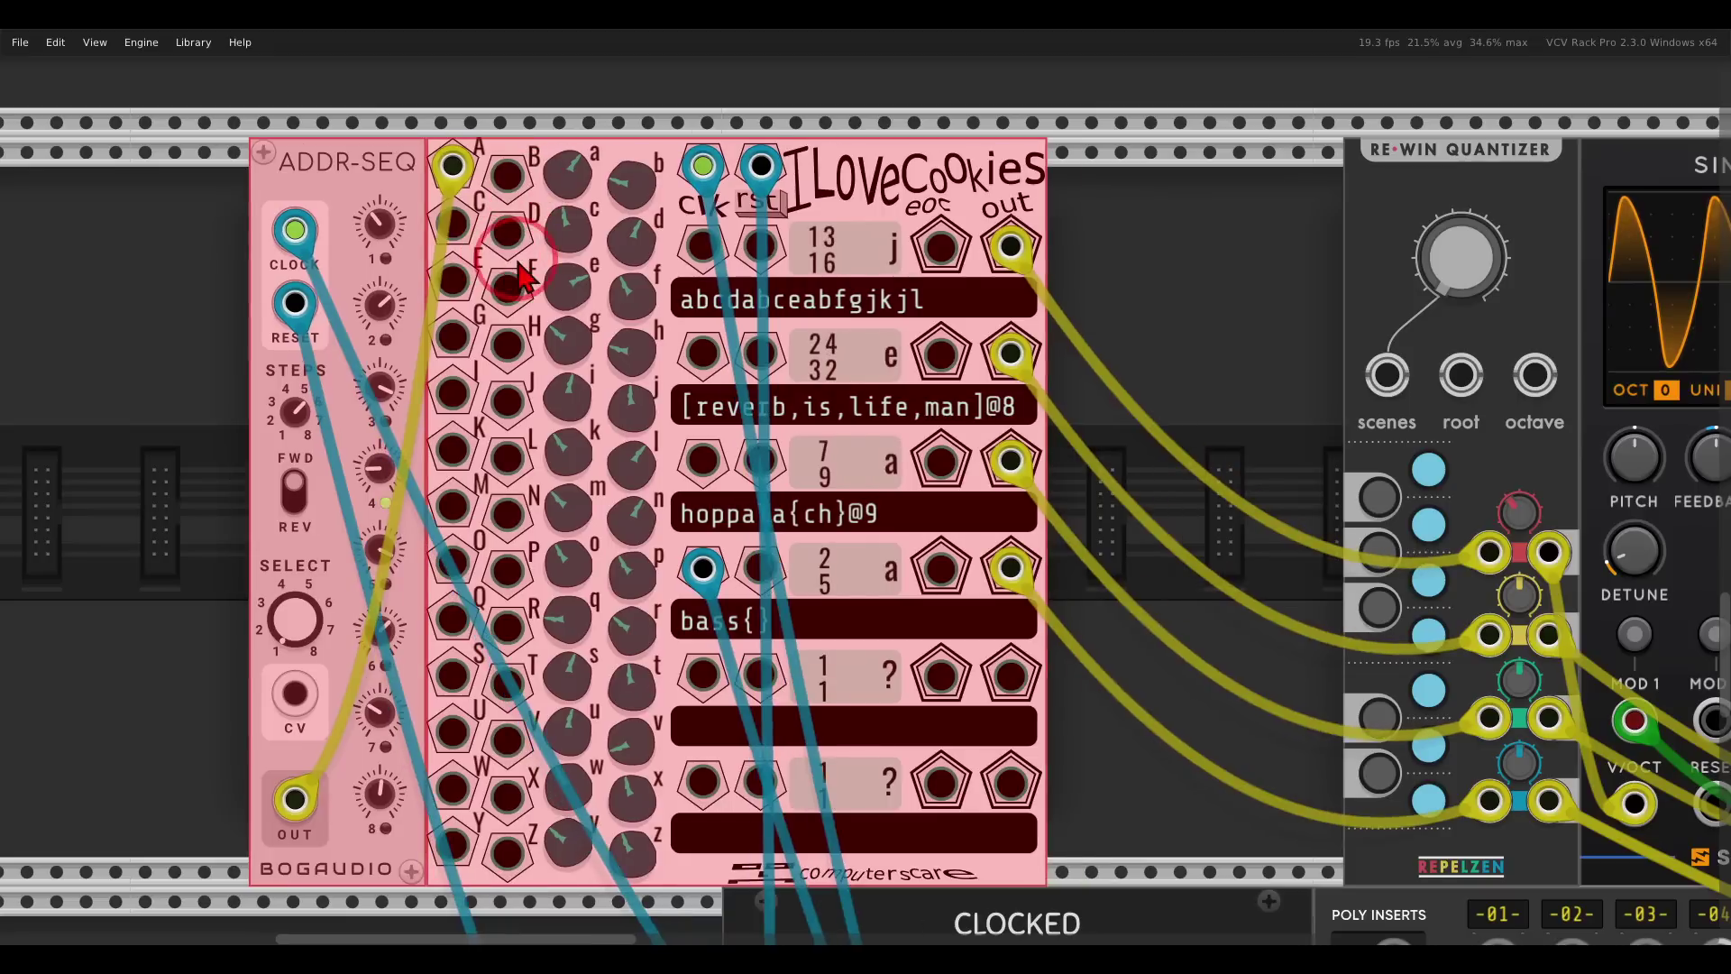
left_click(1066, 605)
scroll(1067, 599, "up", 3)
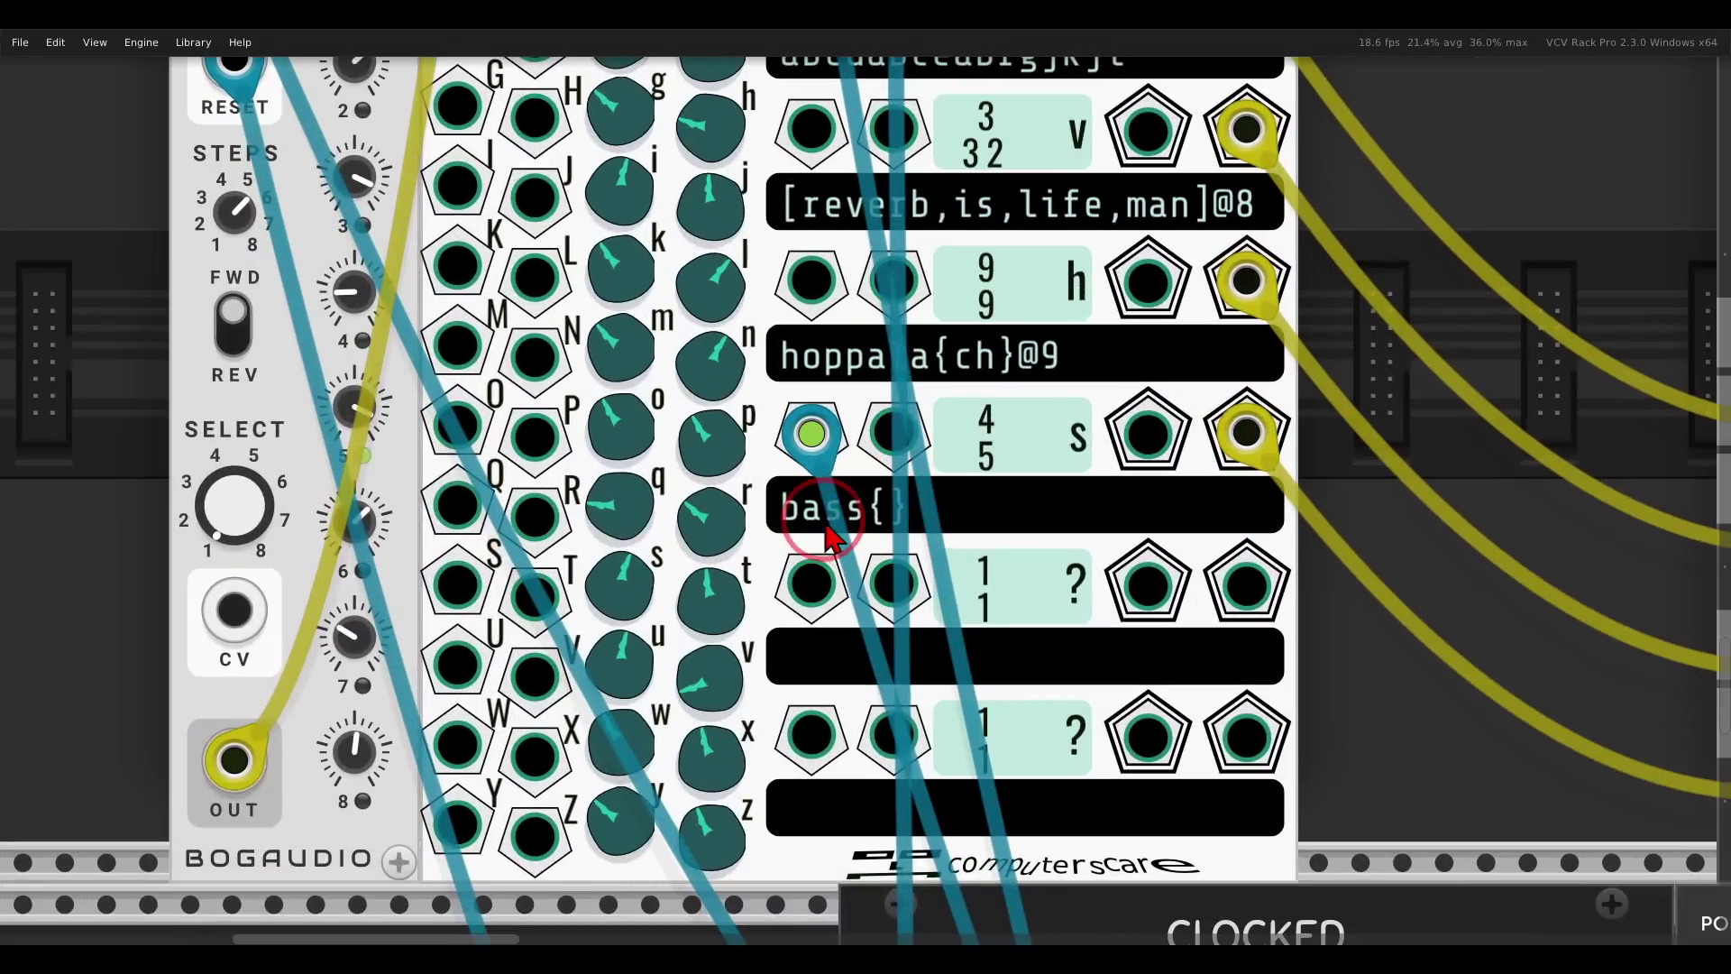
Replace the lowercase 'a' in Row 4's pattern with 'A', making it 'bAss{}'.
left_click(826, 528)
key("BackSpace")
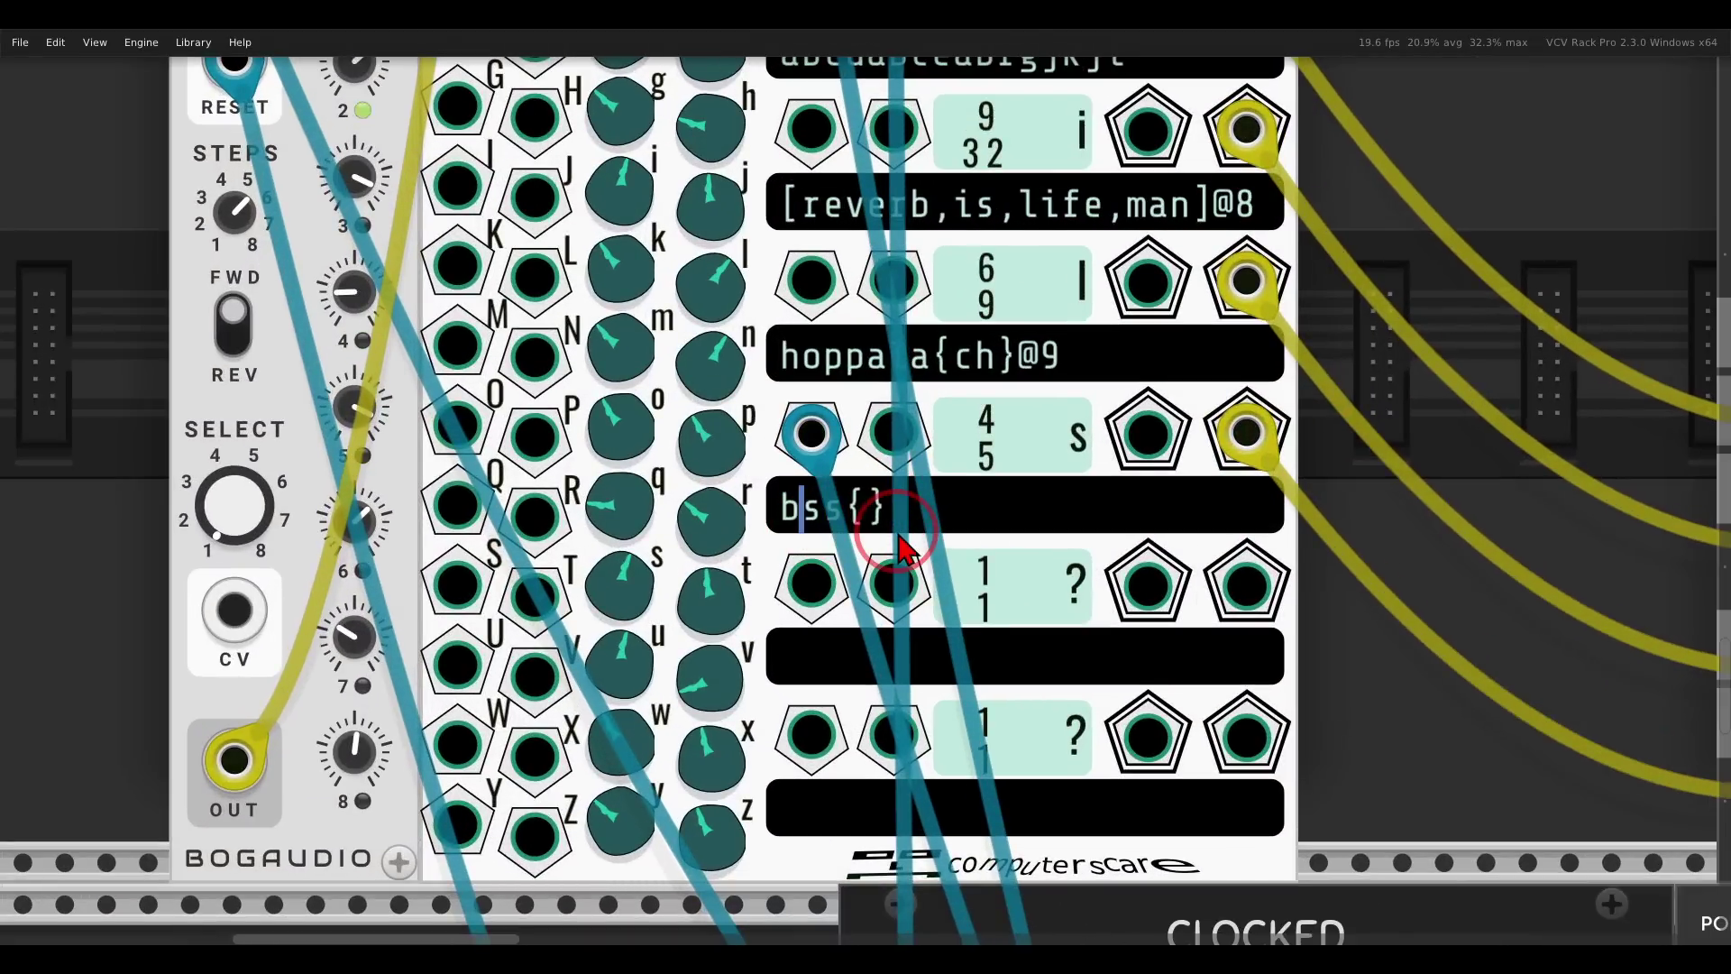
type("A")
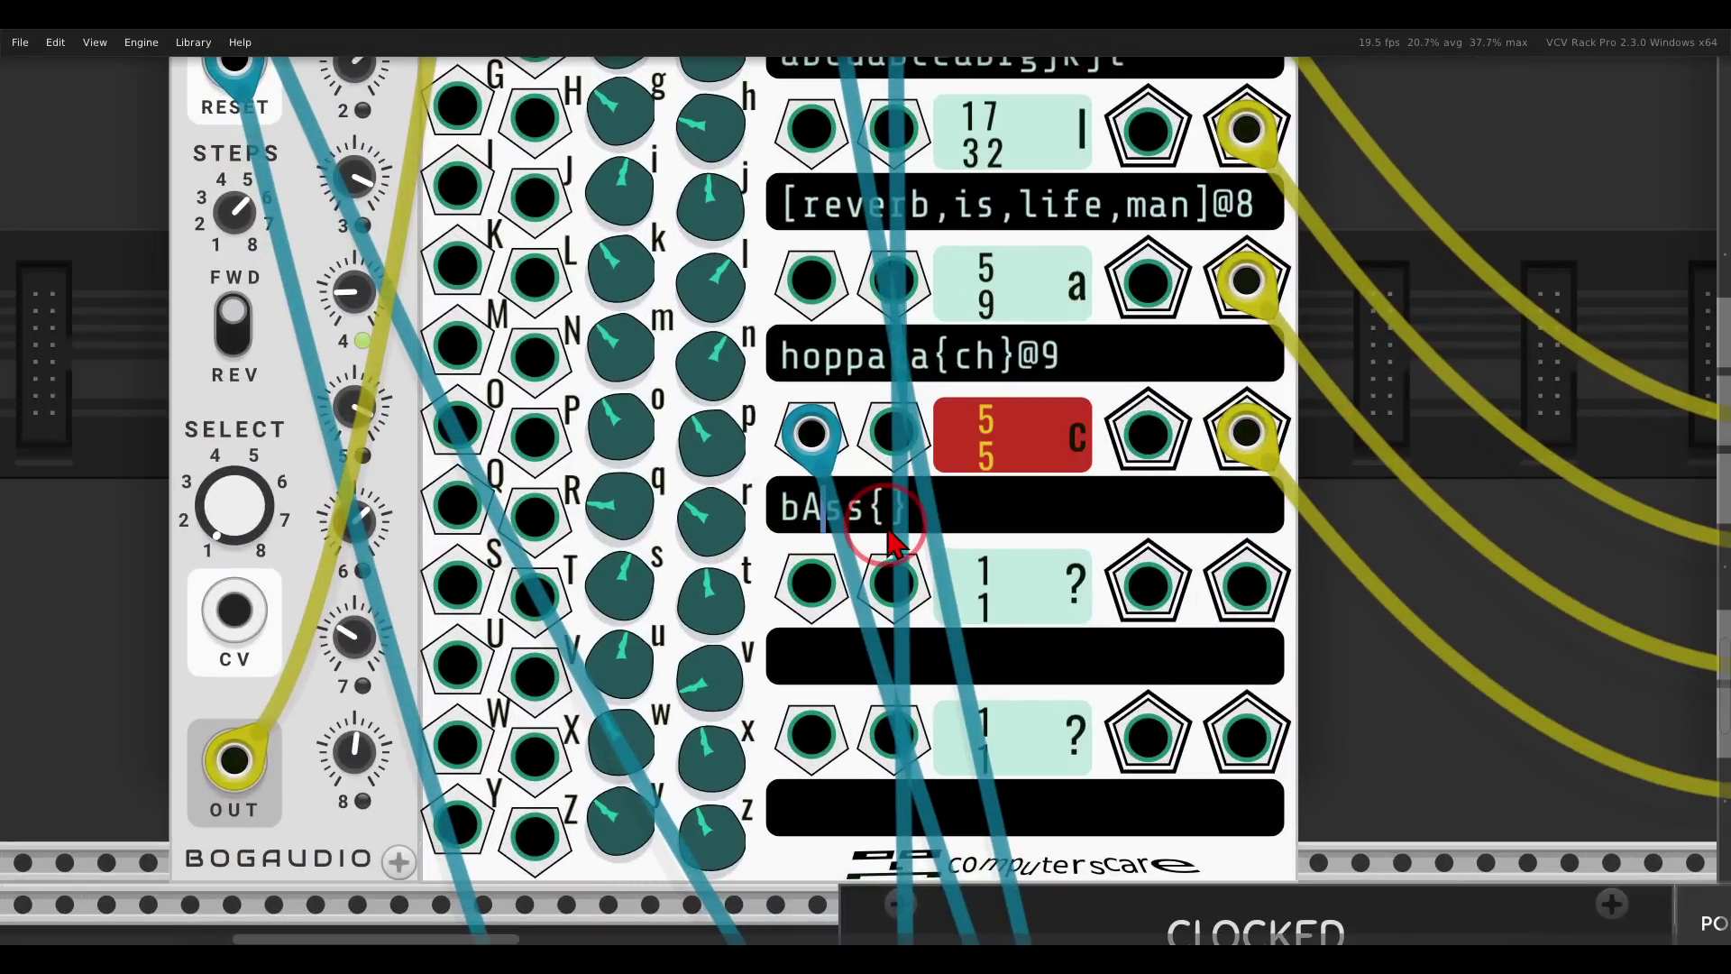
scroll(902, 541, "down", 3)
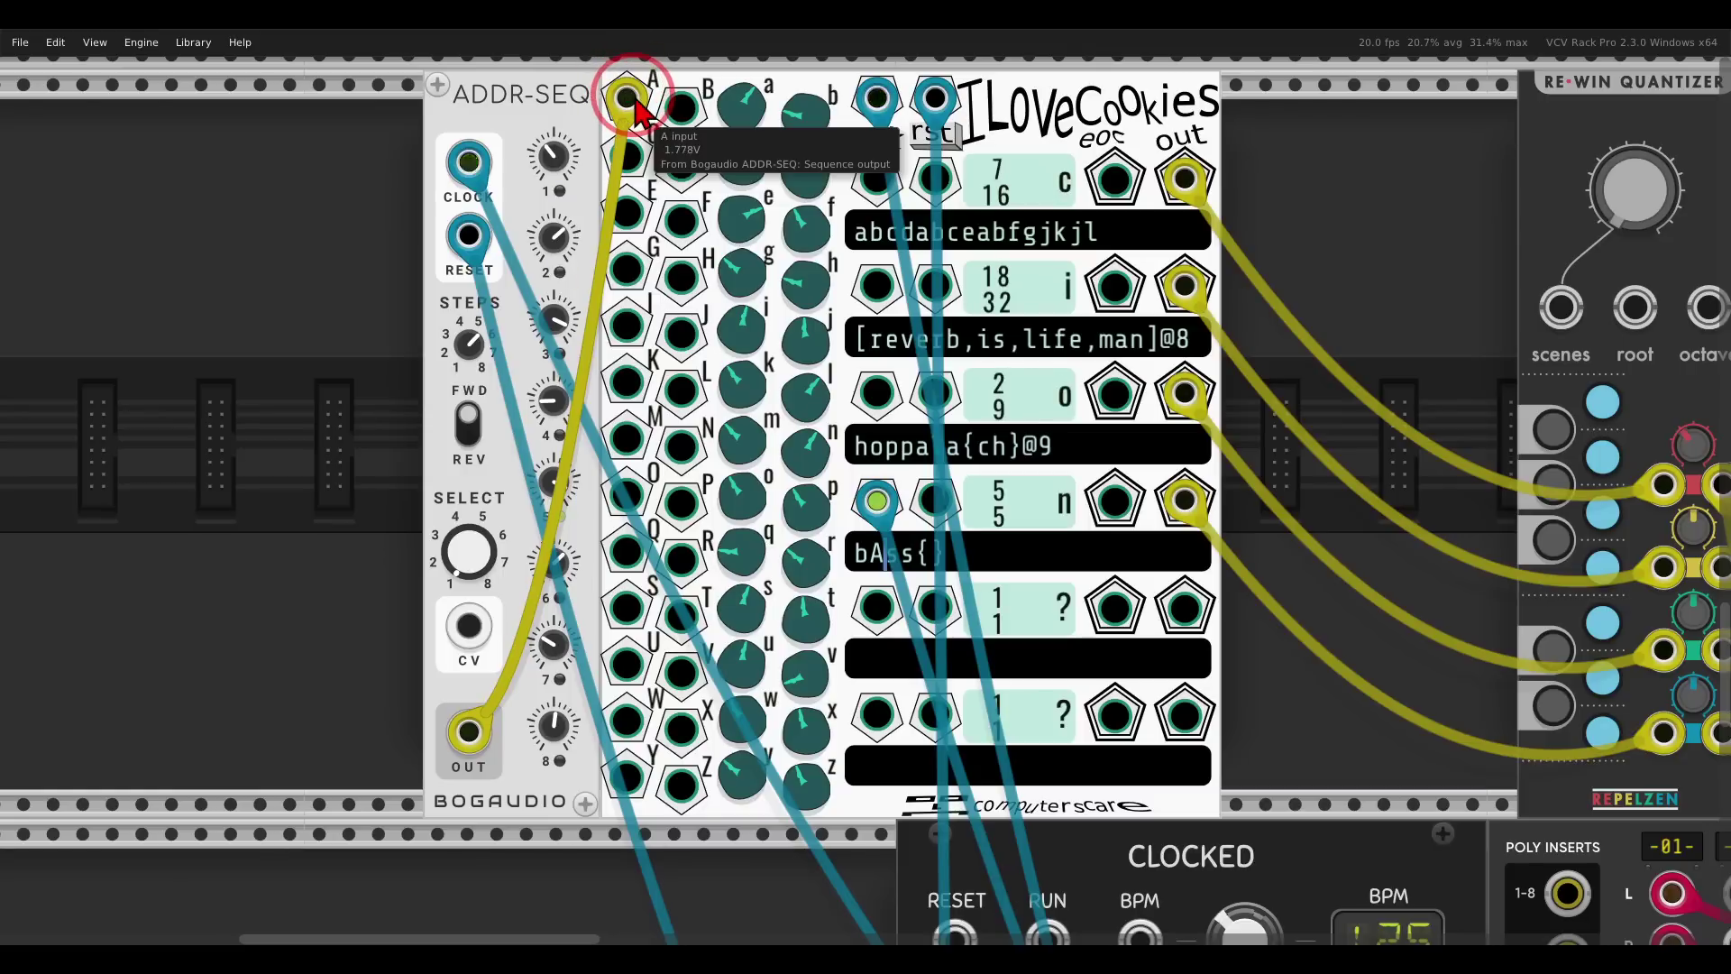
scroll(870, 456, "down", 8)
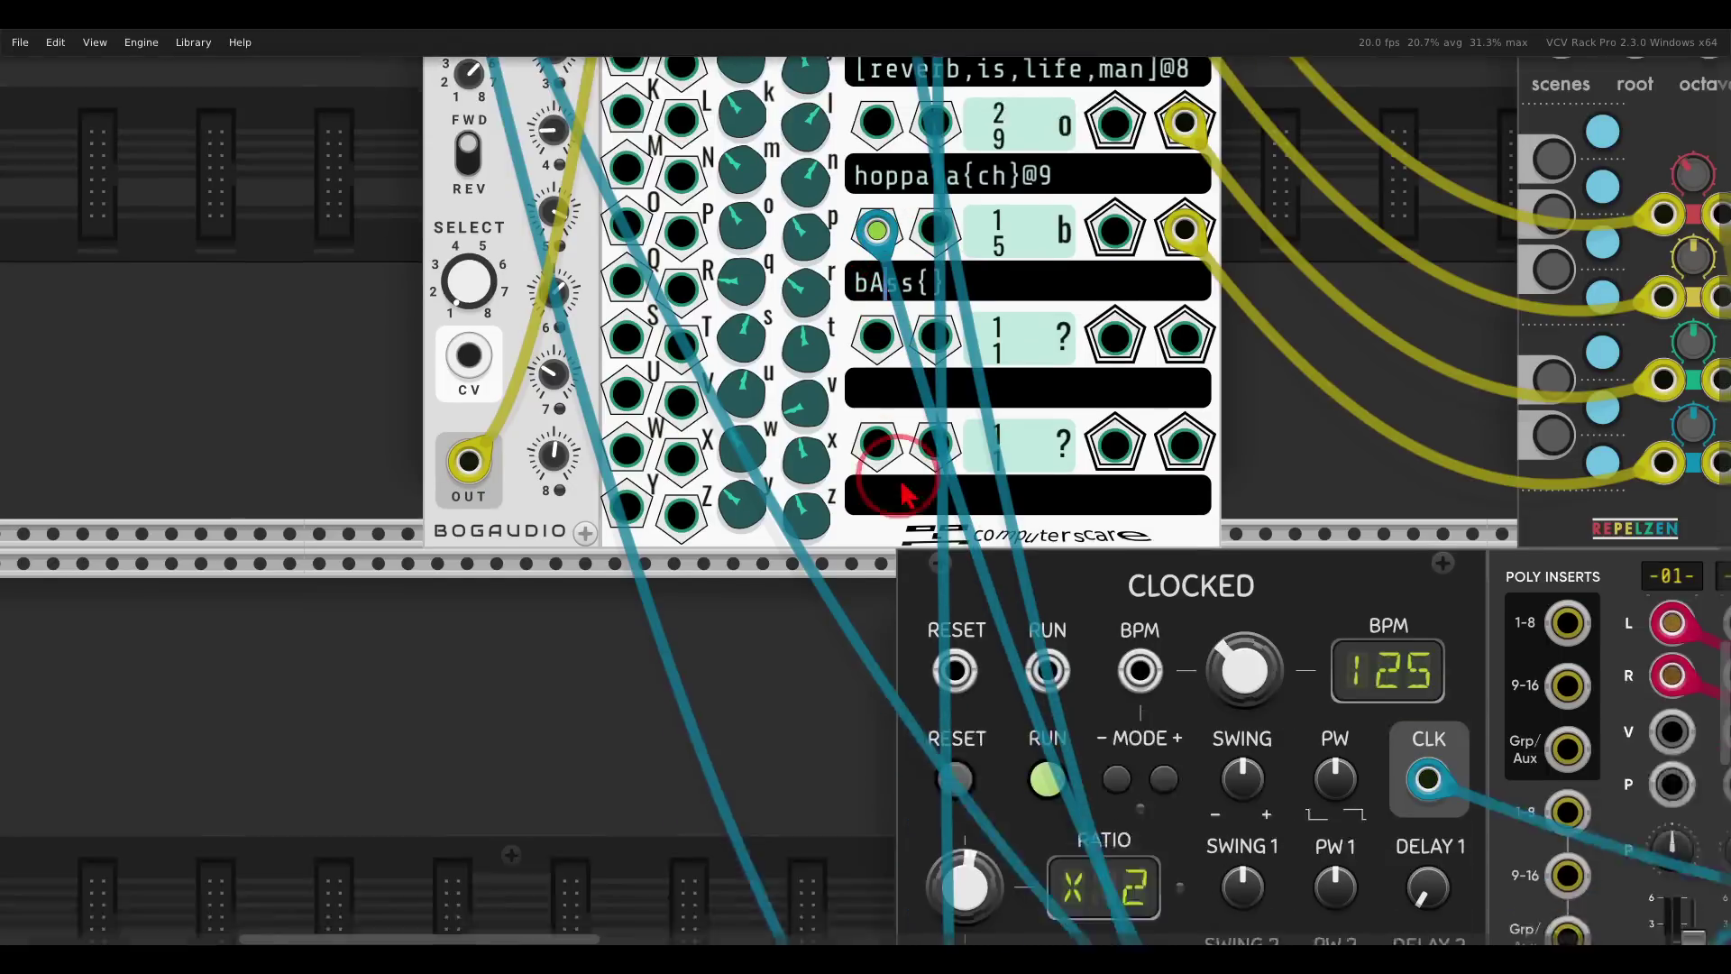
scroll(897, 491, "up", 5)
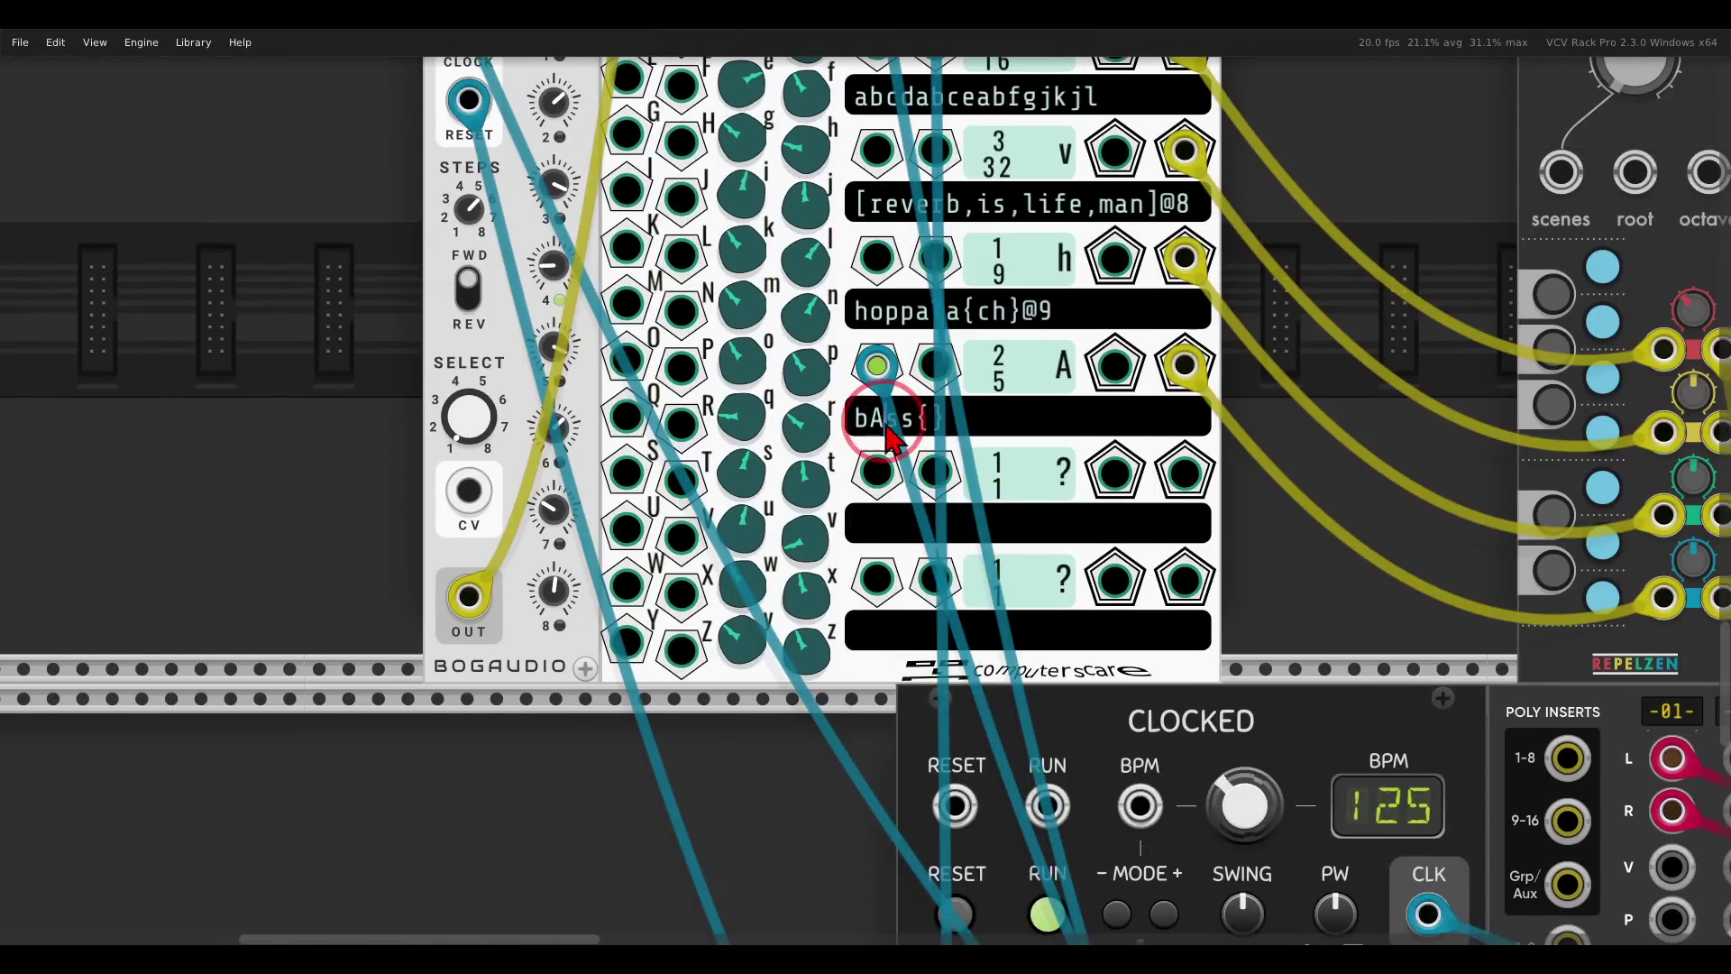
scroll(902, 477, "down", 7)
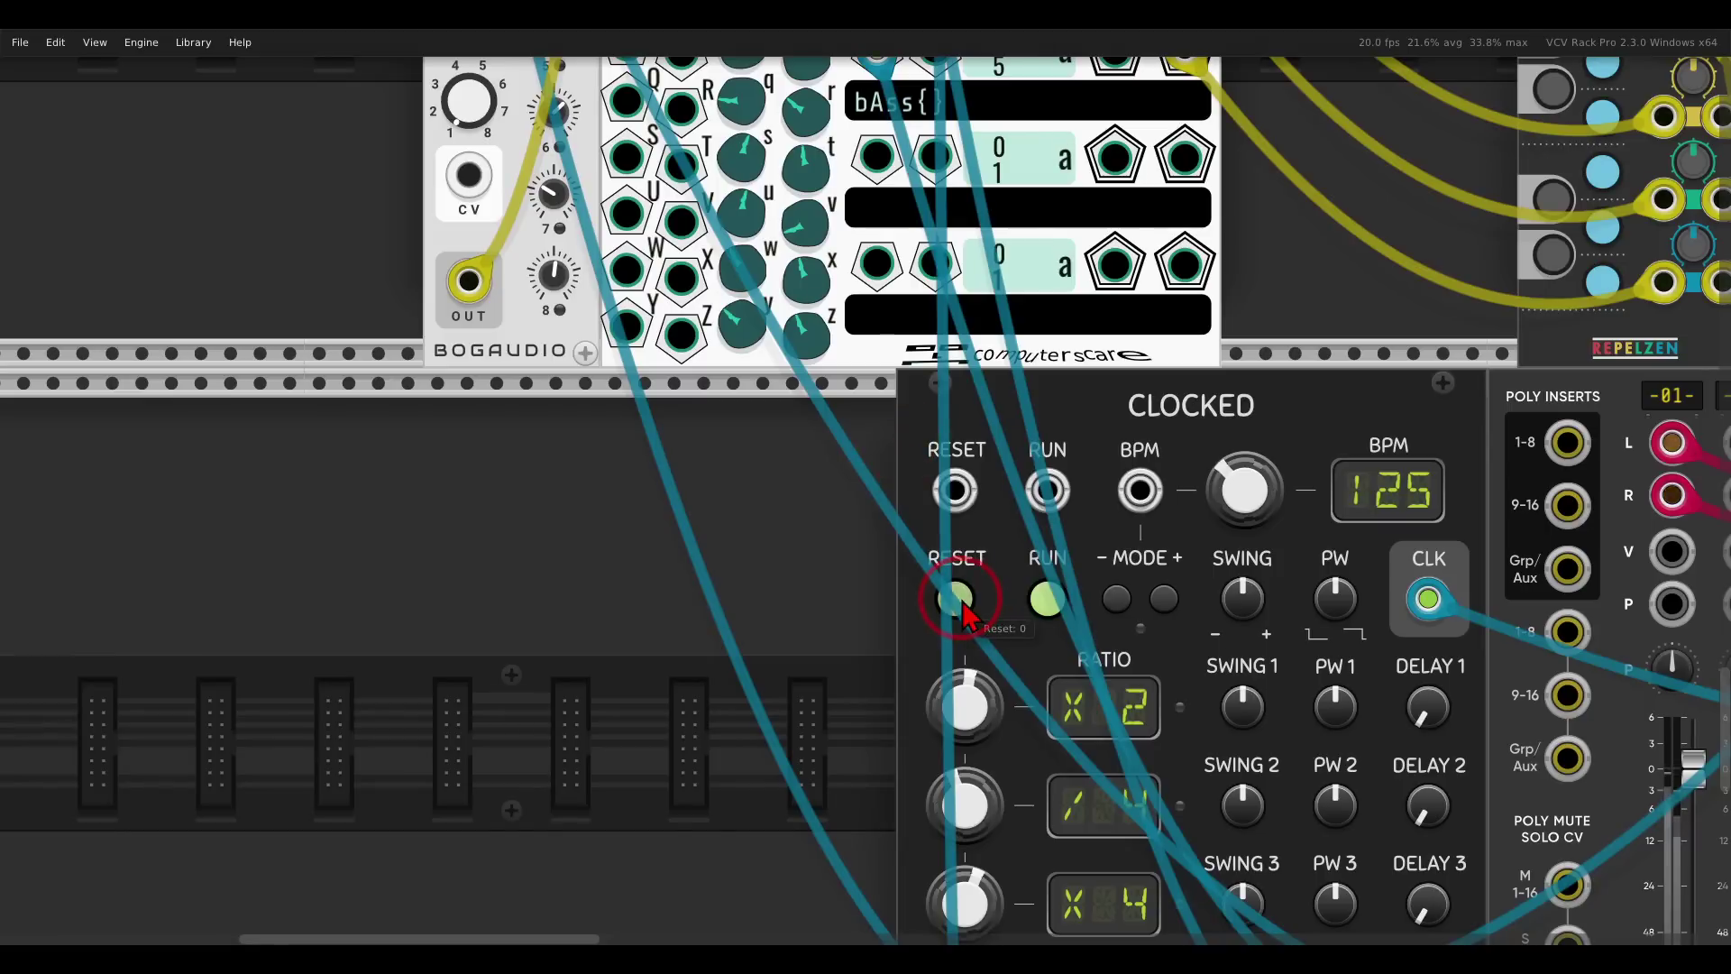
Unmute MixMaster channels 03 and 02.
left_click_drag(1168, 618, 571, 287)
left_click(1218, 684)
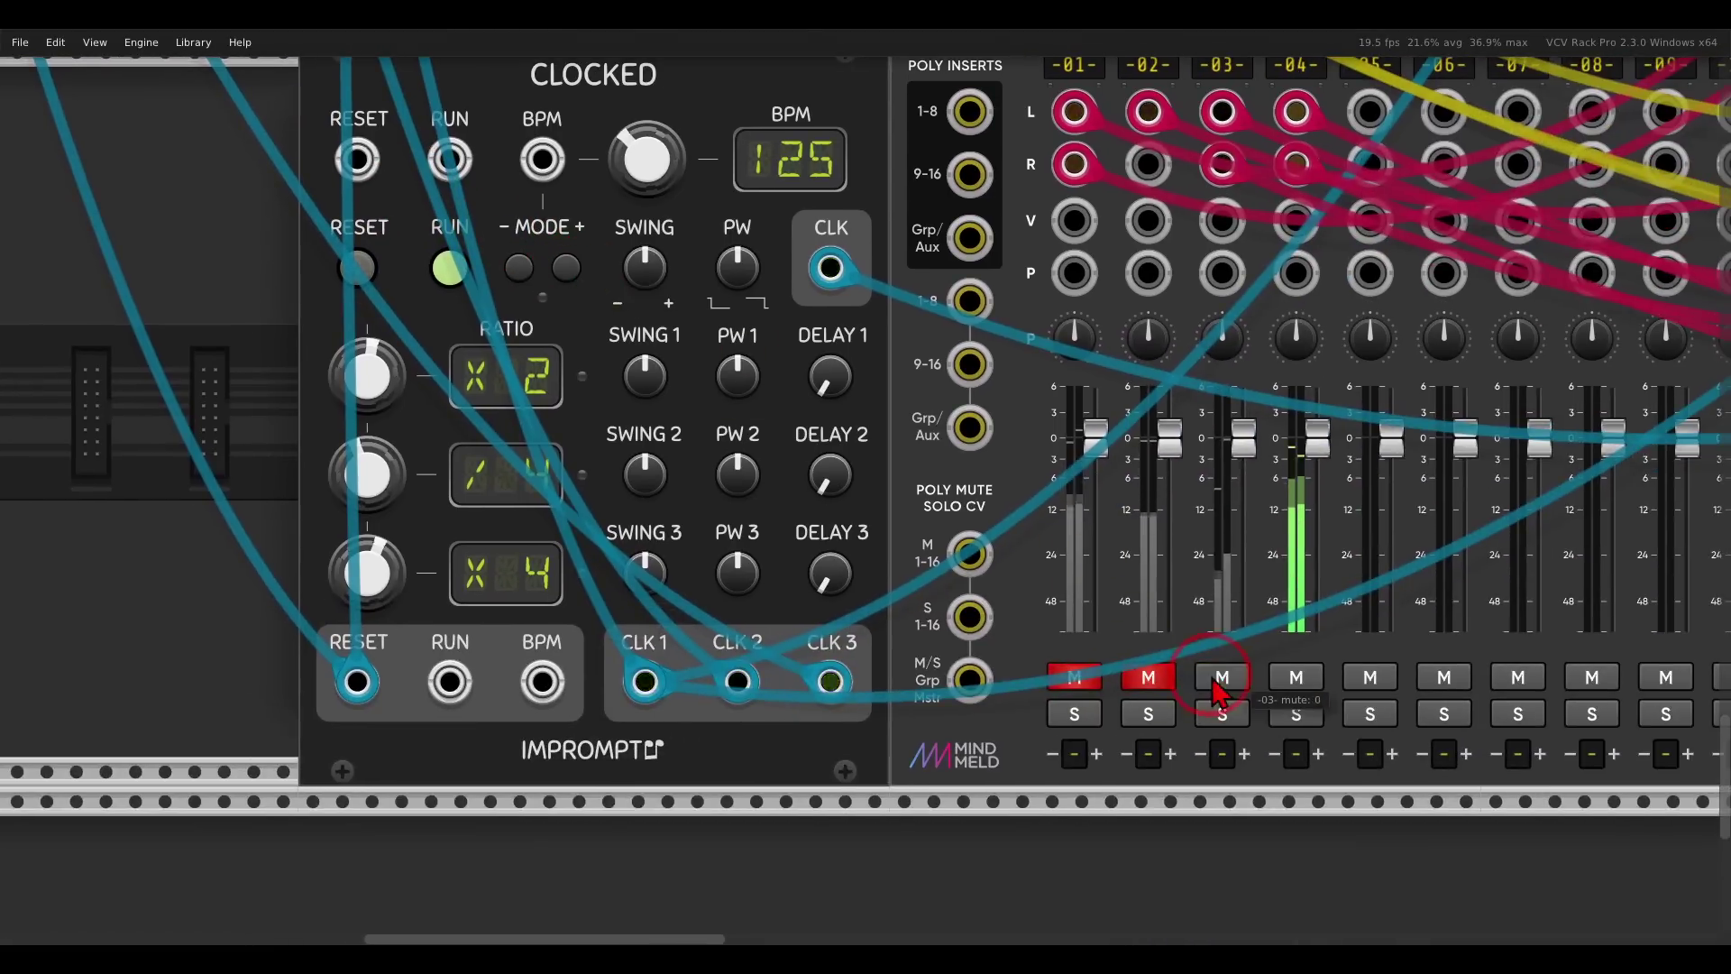
left_click(1145, 680)
Return to the sequencer and Surge voices and deselect the ADDR-SEQ and ILoveCookies modules.
scroll(649, 495, "up", 16)
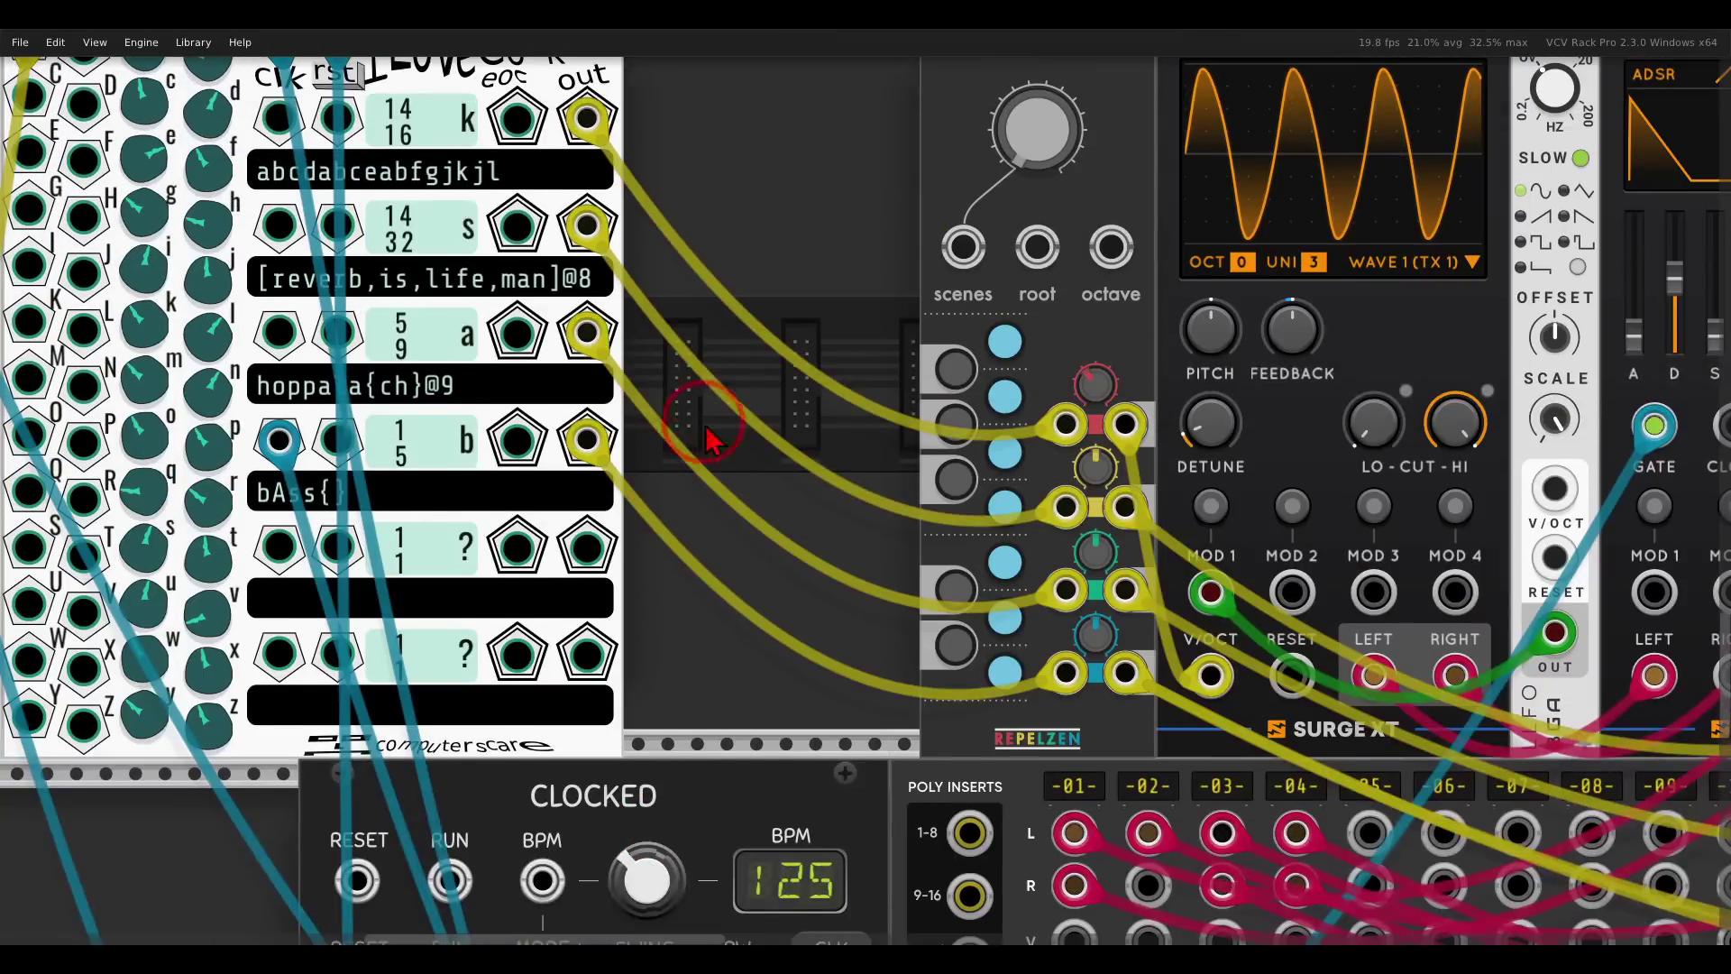
left_click_drag(707, 431, 514, 186)
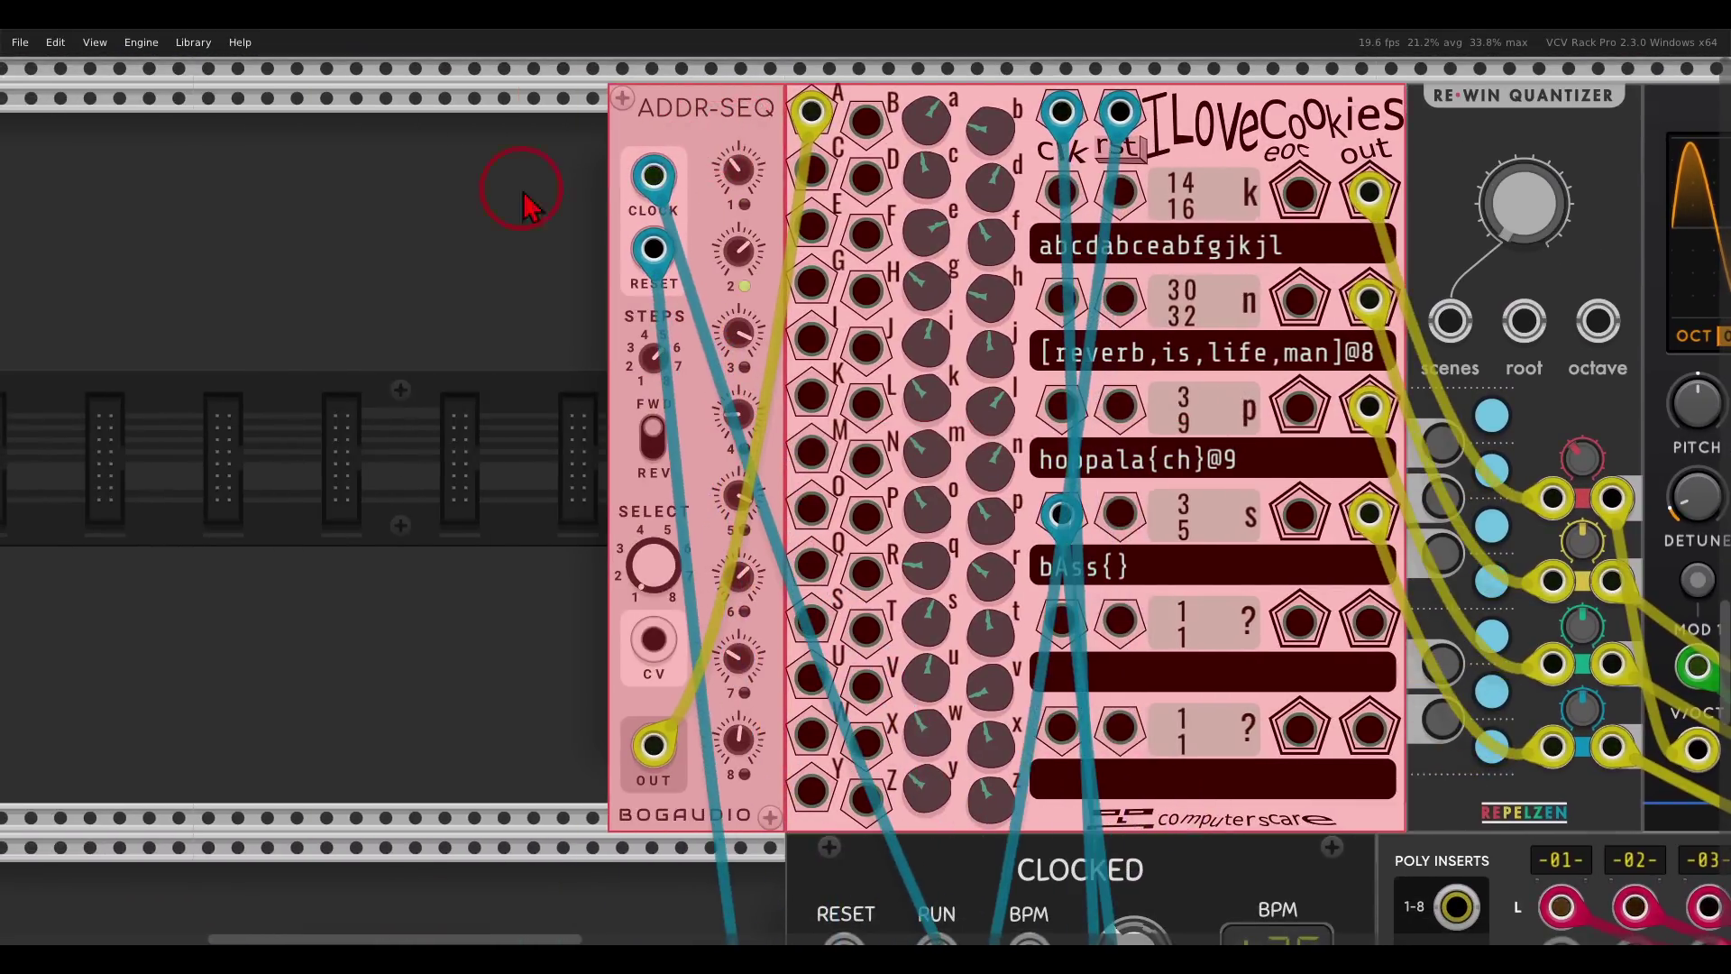
left_click(440, 235)
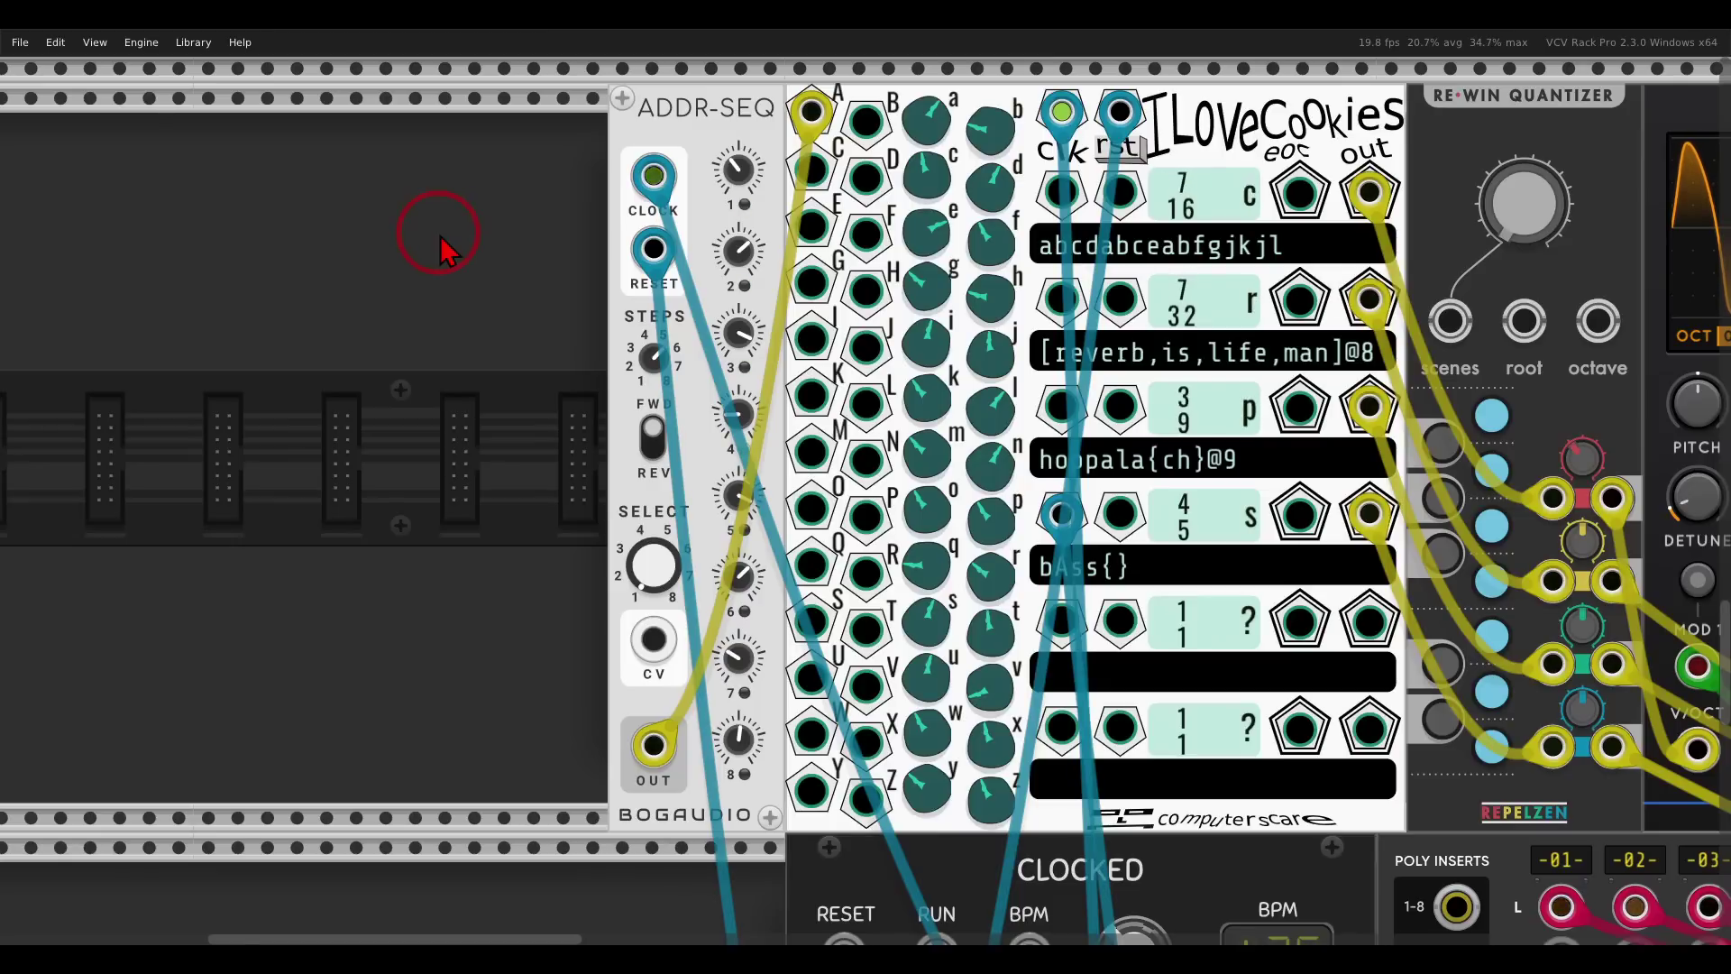
scroll(619, 387, "down", 3)
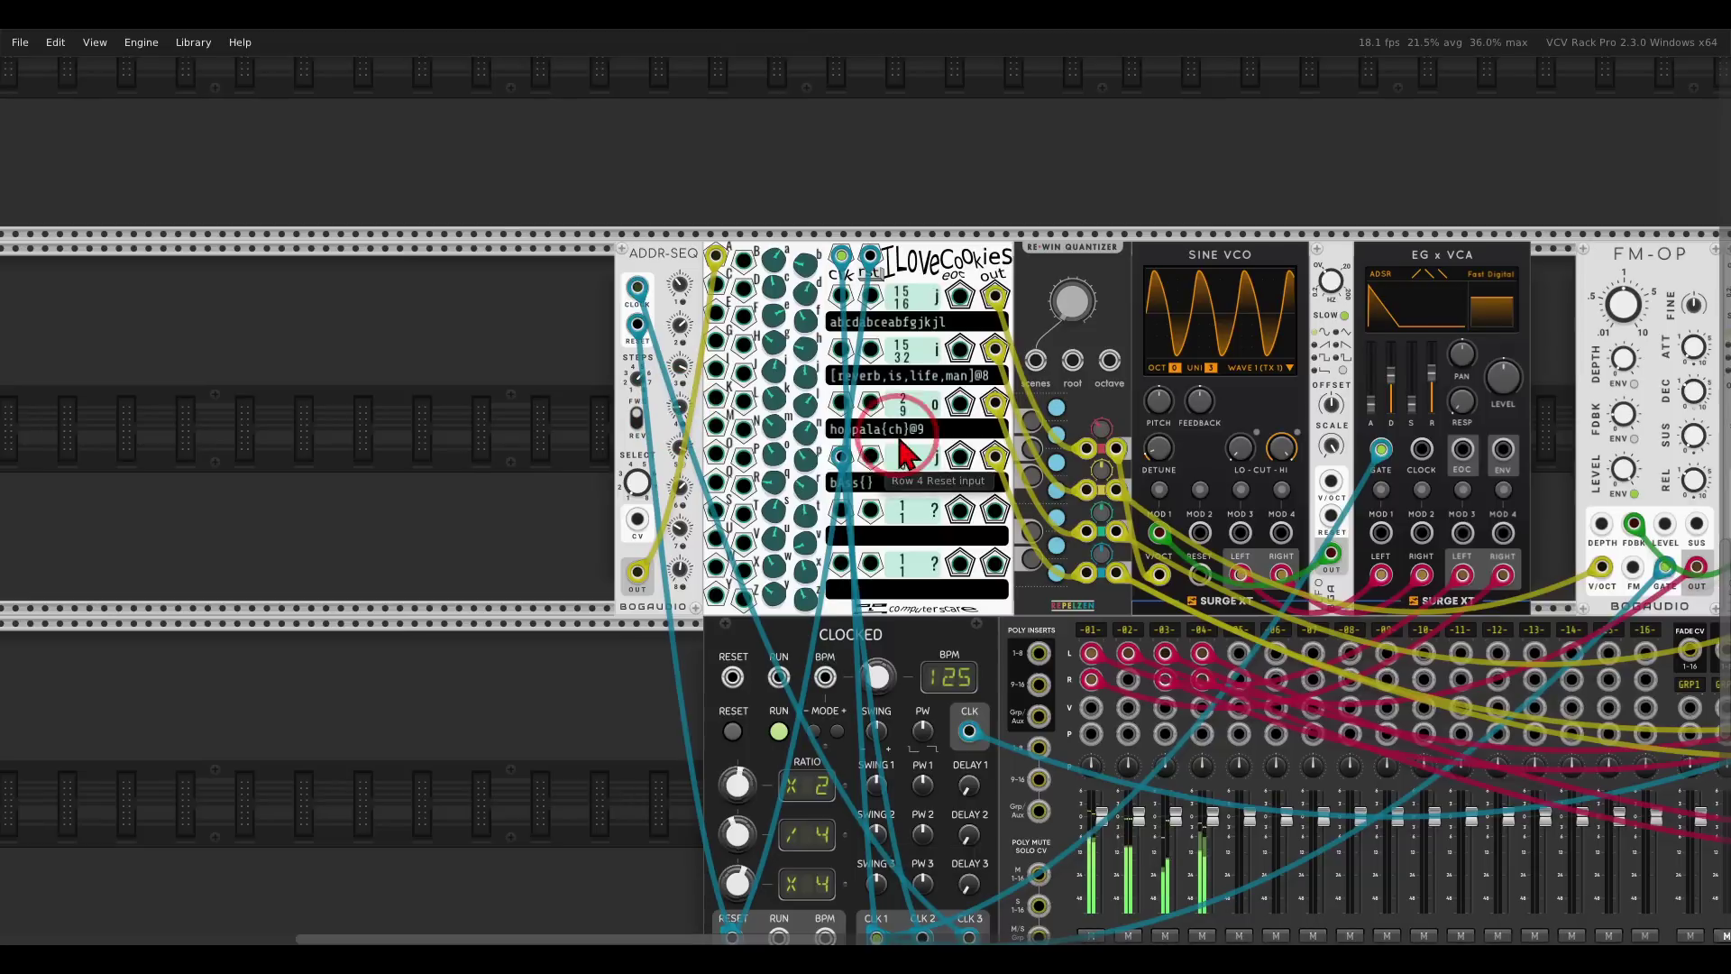
scroll(582, 361, "right", 3)
scroll(581, 361, "right", 1)
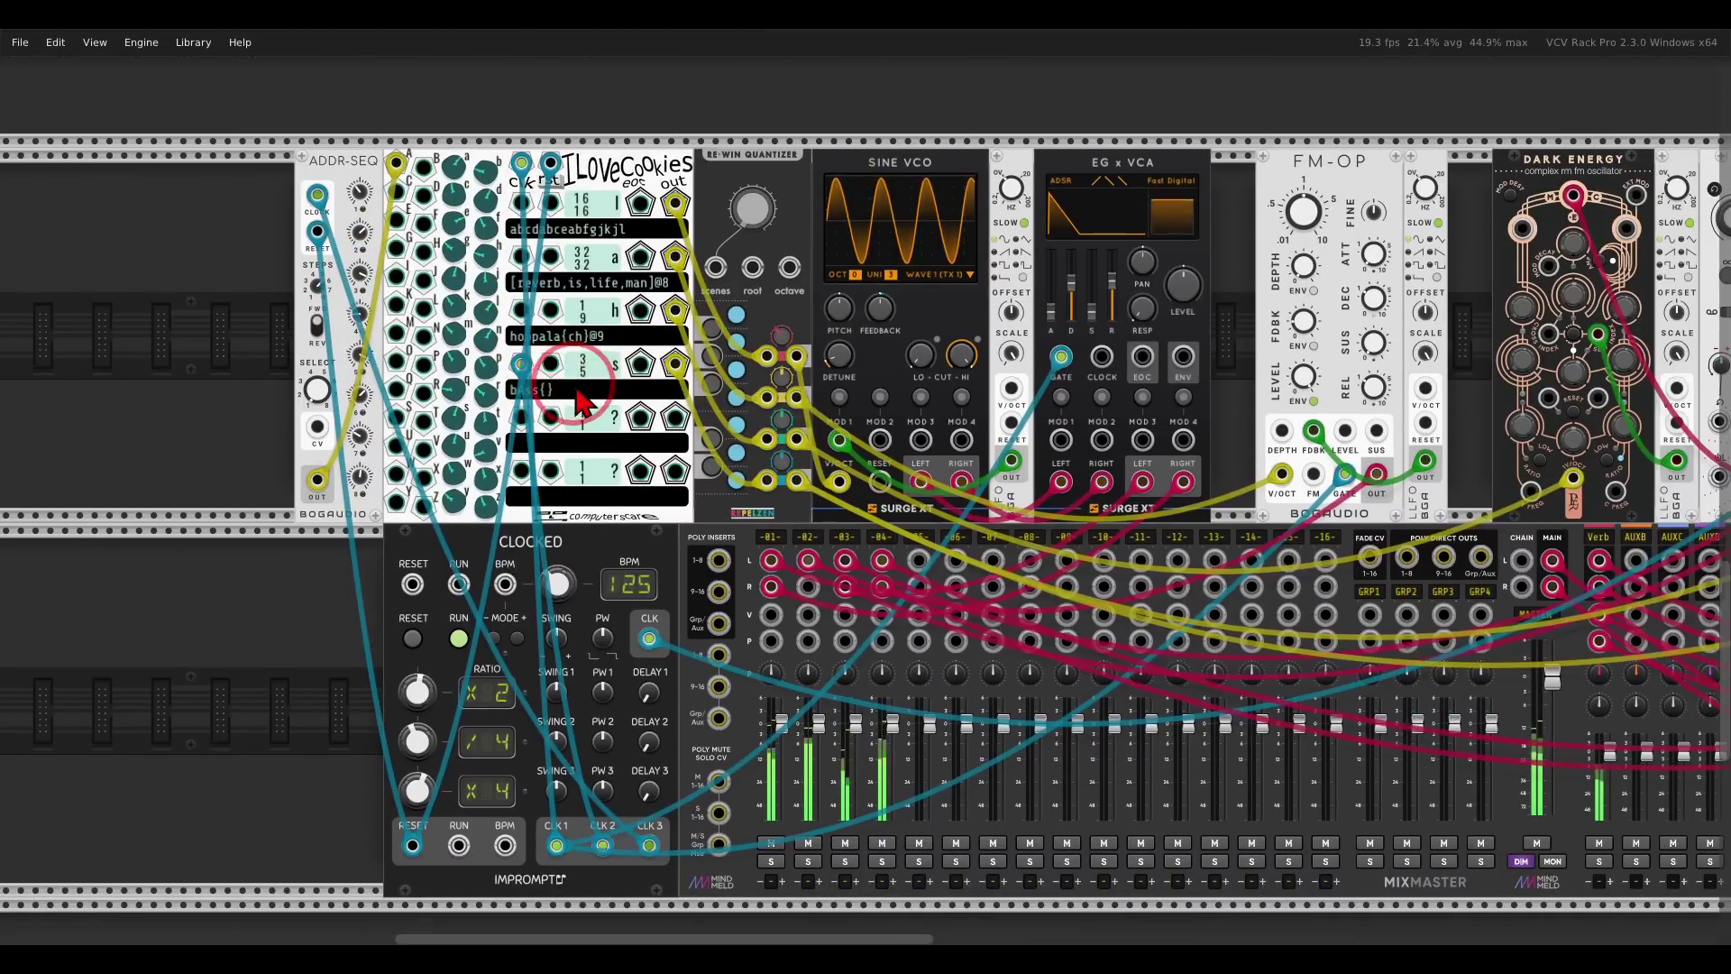
scroll(654, 401, "left", 2)
scroll(653, 401, "up", 3)
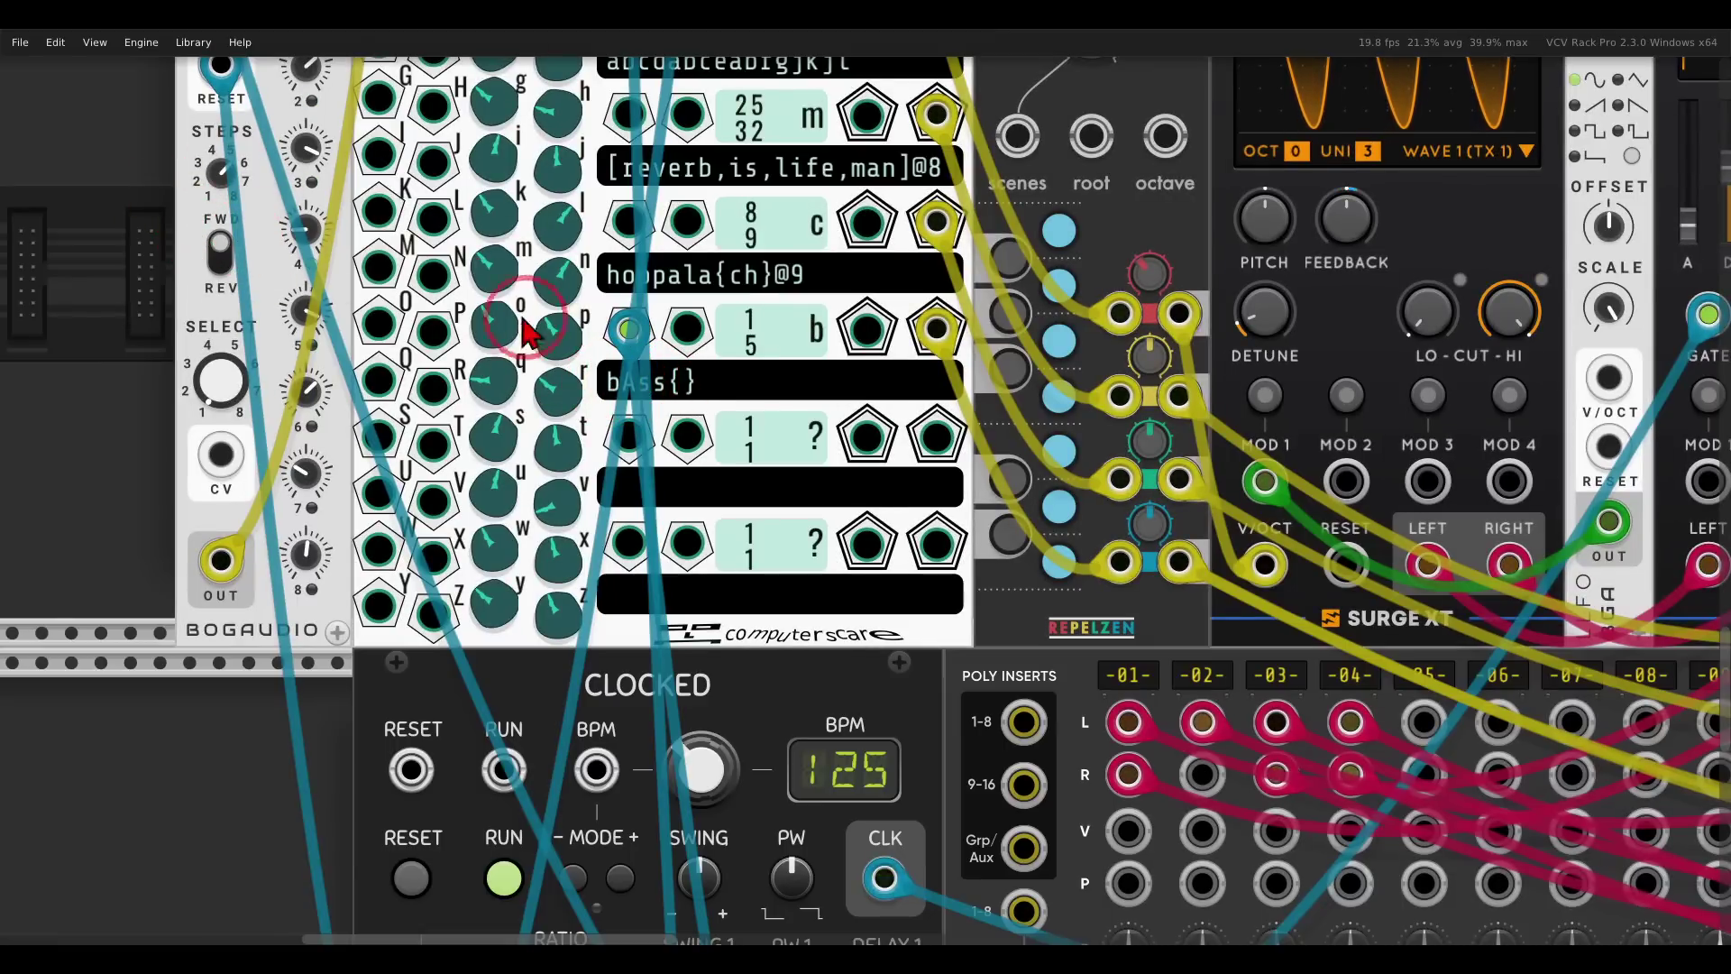
left_click(640, 403)
scroll(642, 410, "up", 3)
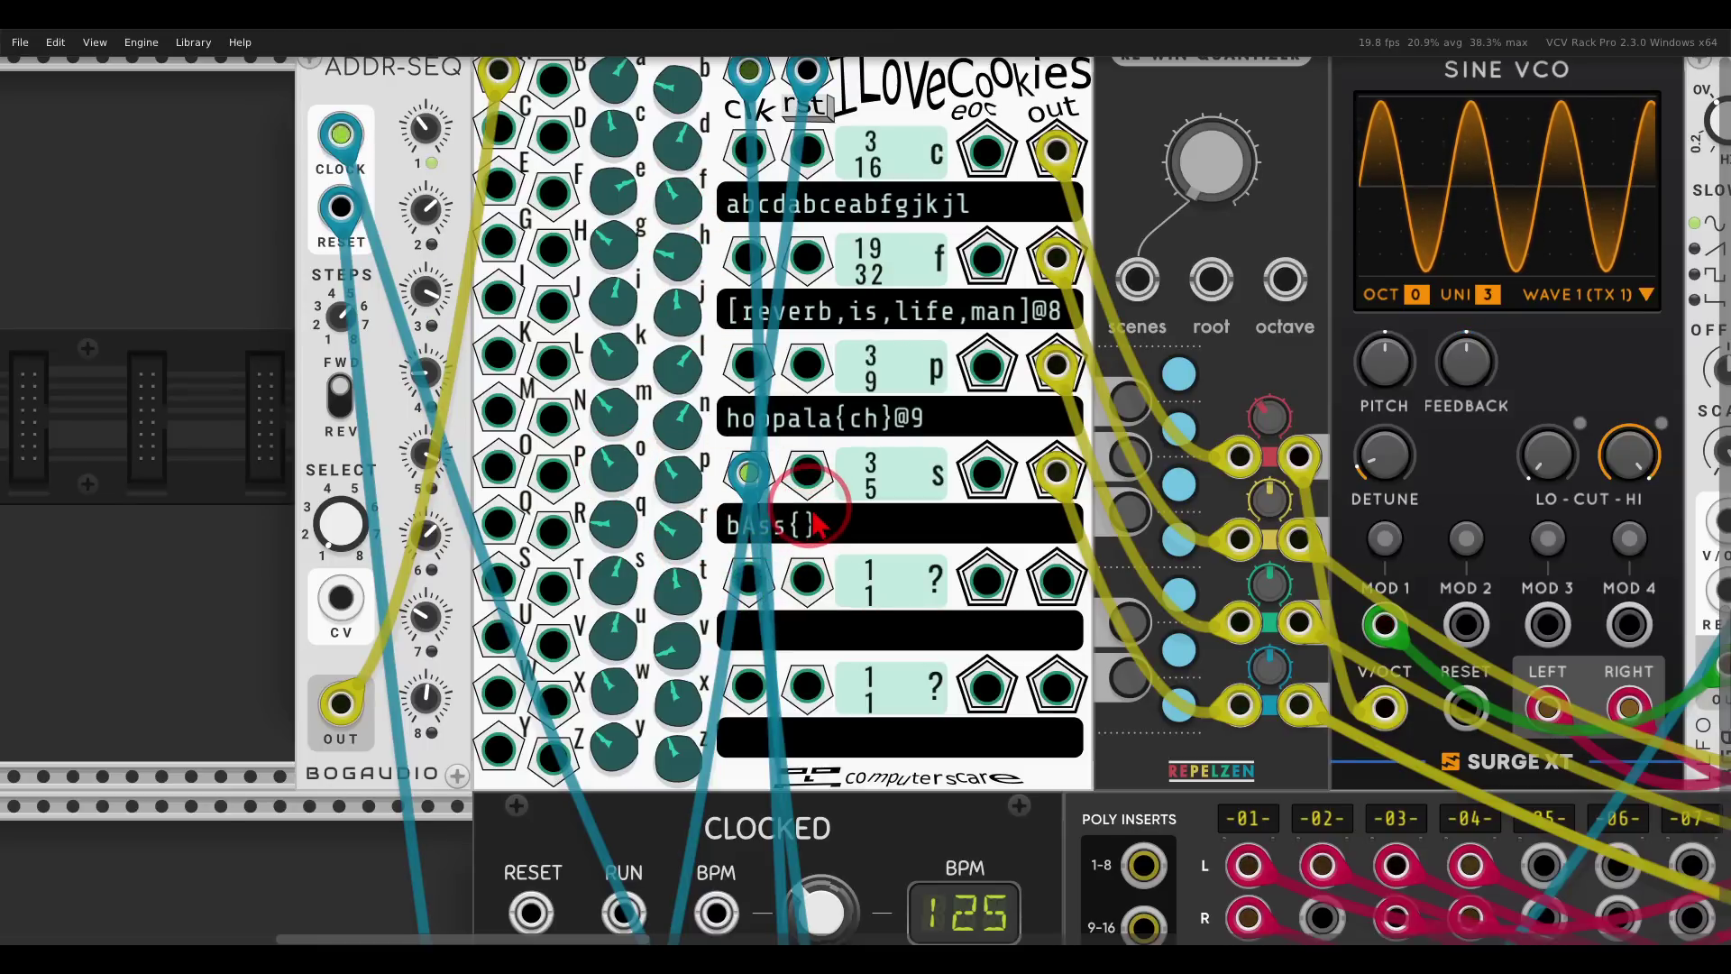
scroll(814, 523, "down", 6)
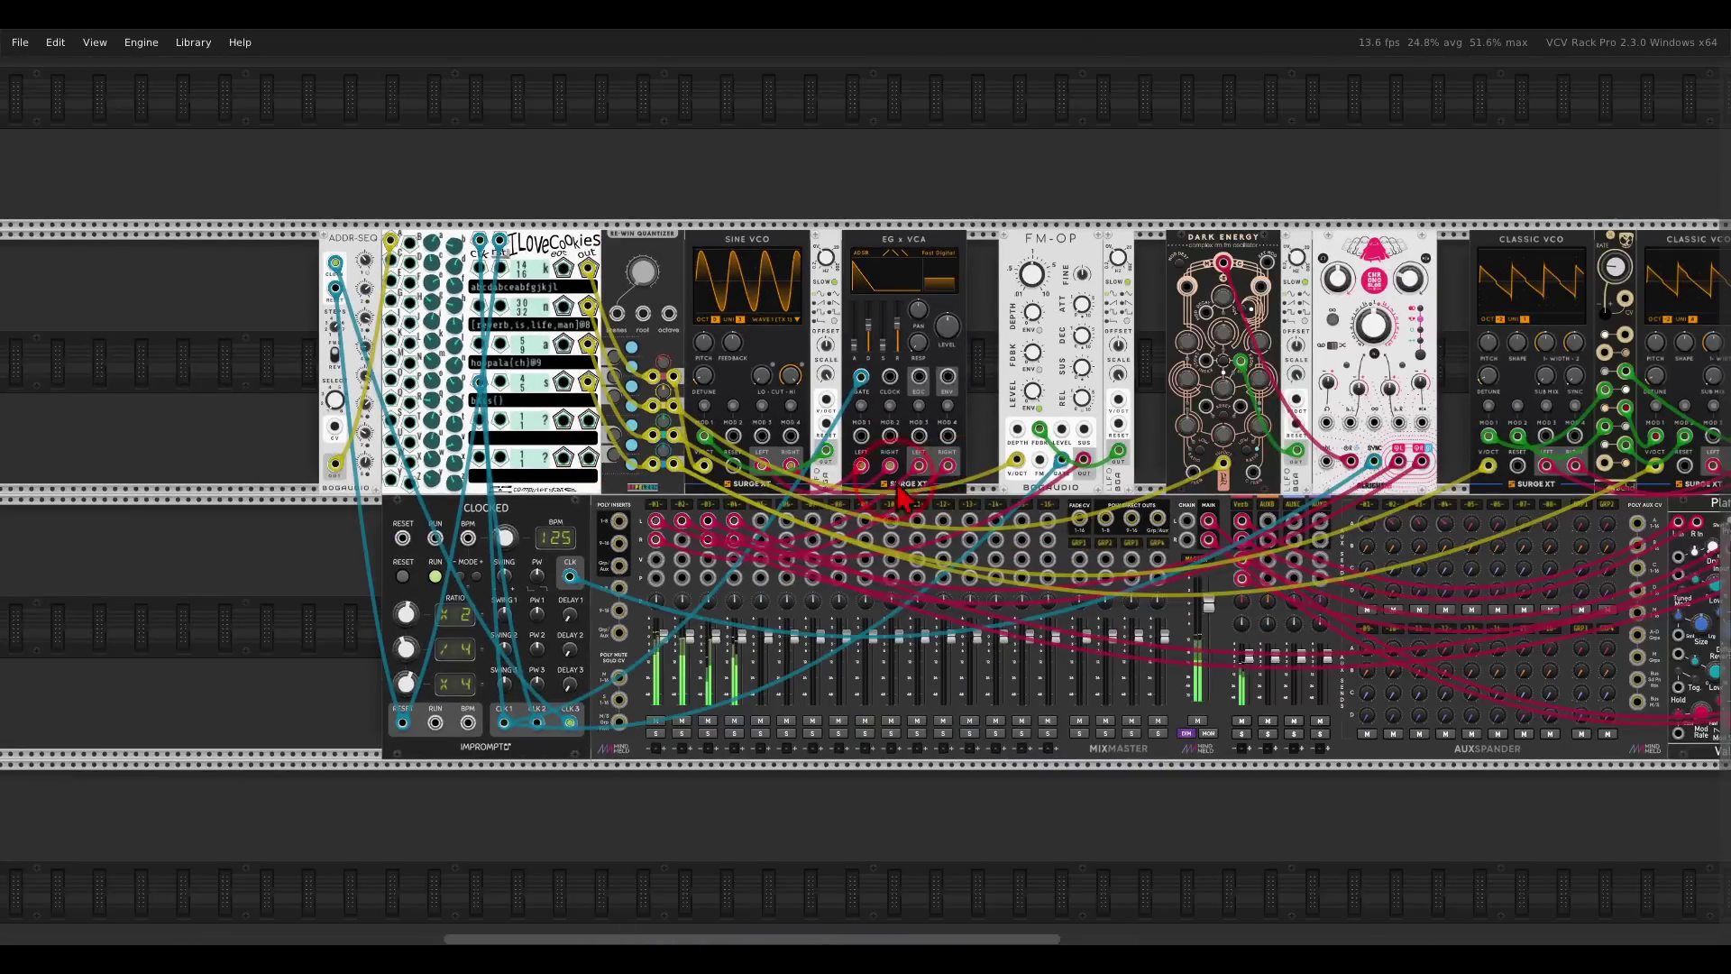
left_click_drag(898, 486, 653, 489)
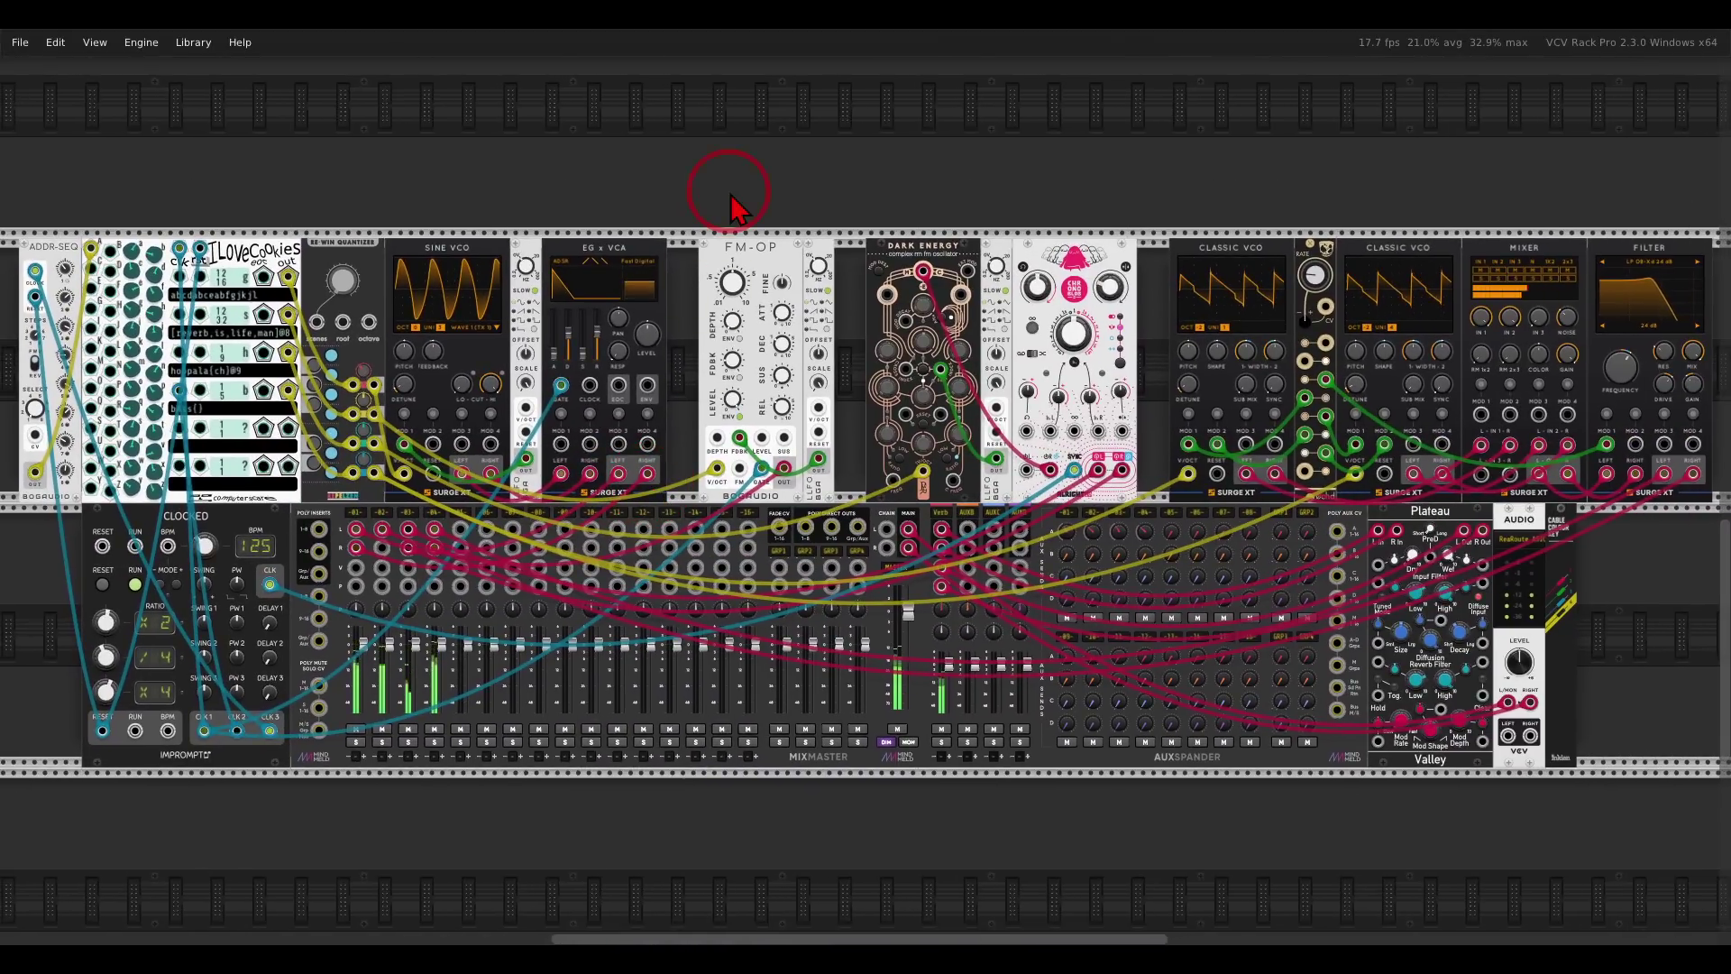